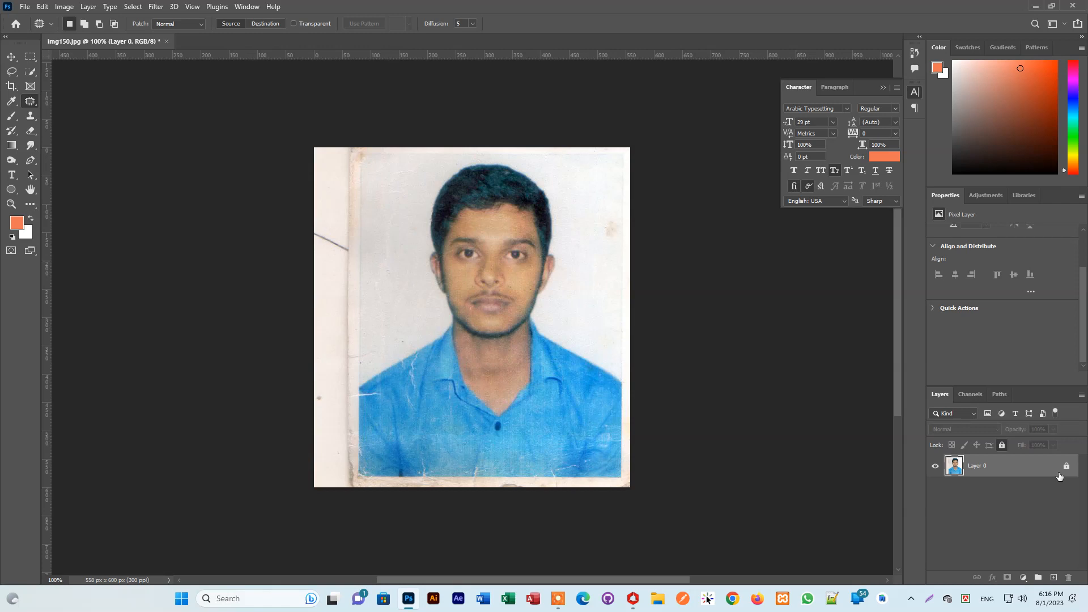
Unlock the scanned photo's layer, Layer 0, and duplicate it
click(1066, 466)
drag(1042, 474, 1053, 577)
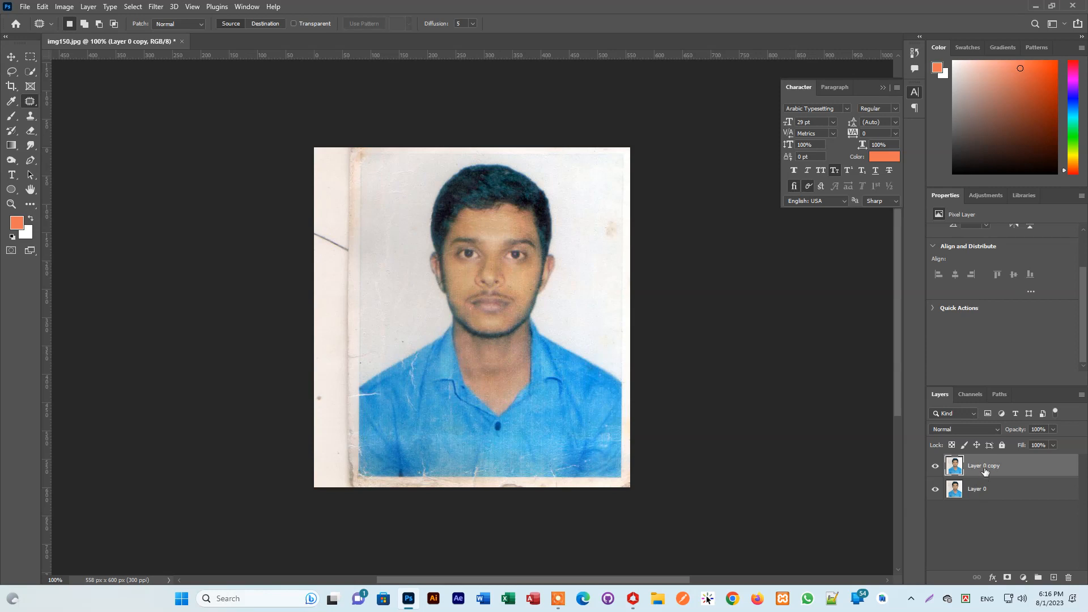
Rename the duplicated layer as edit and make it the active layer
double_click(989, 467)
text(edit)
click(1015, 531)
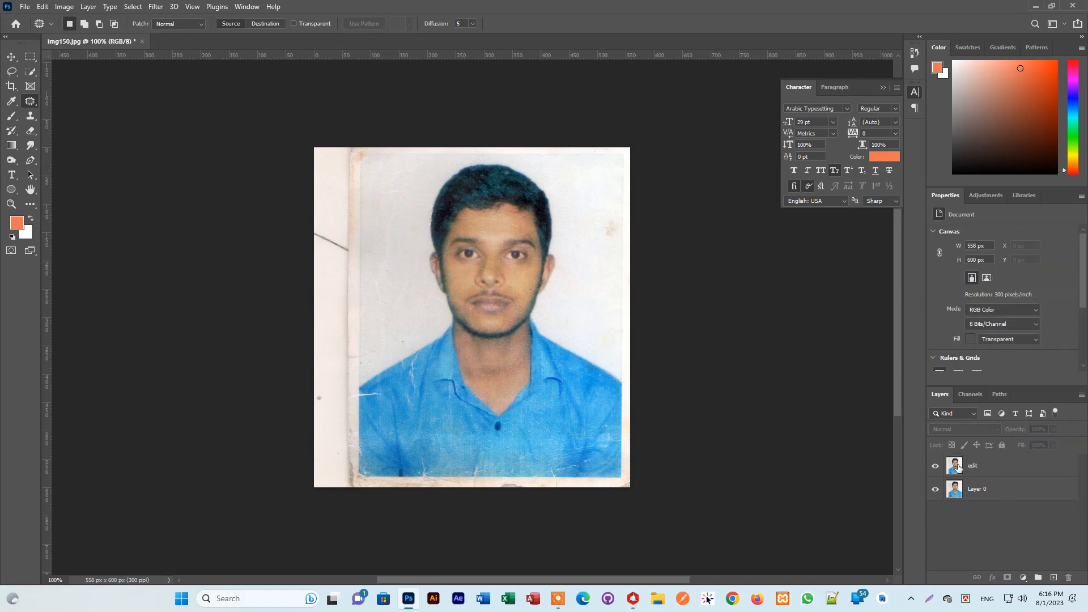
click(1001, 461)
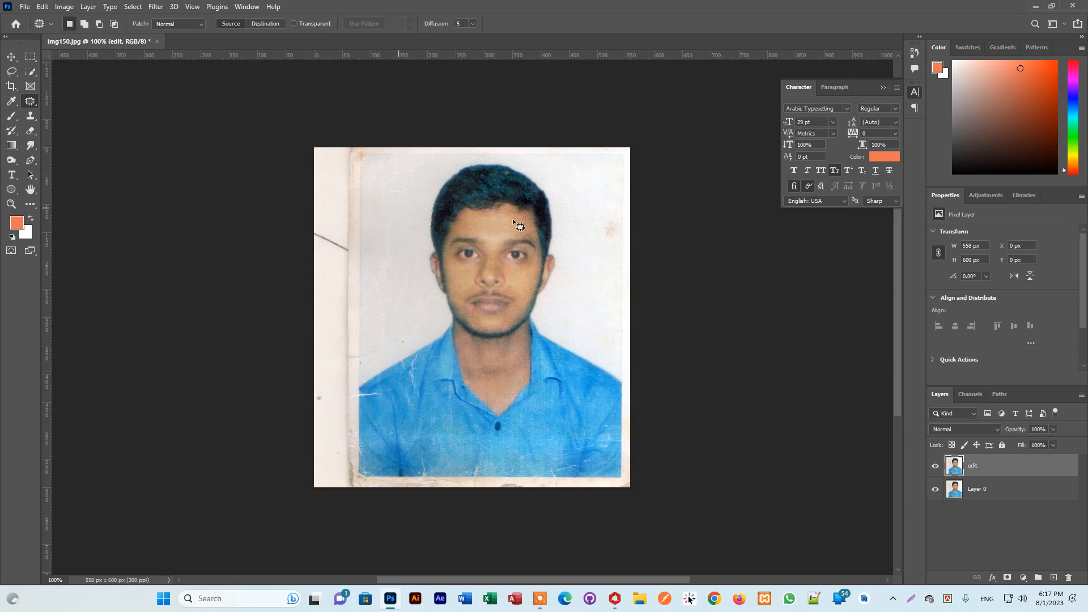
Expand the edit layer's Quick Actions, and hide and restore the Properties panel
click(933, 360)
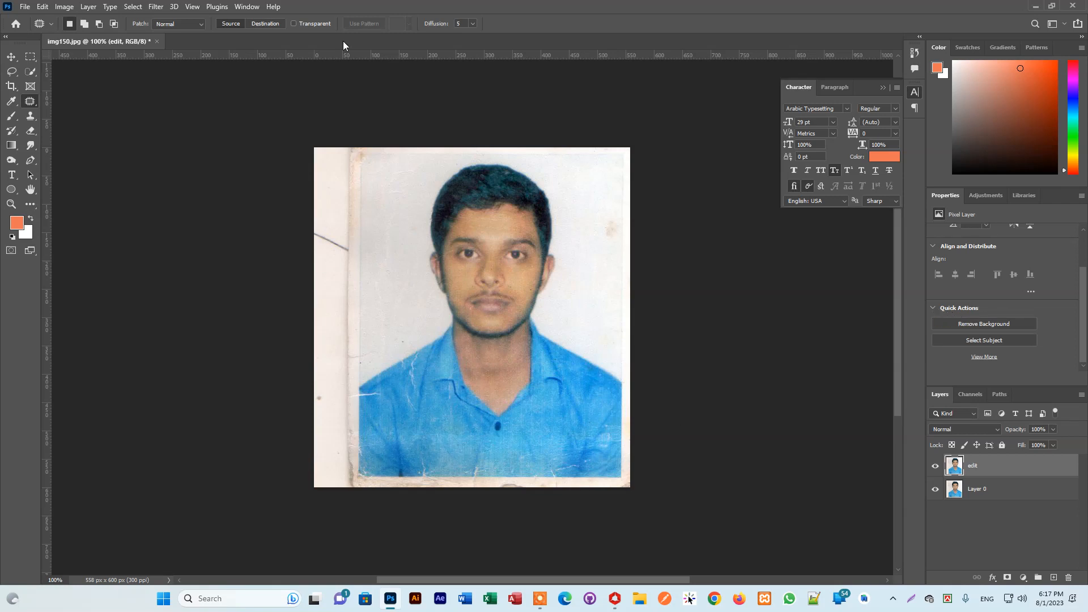
click(245, 8)
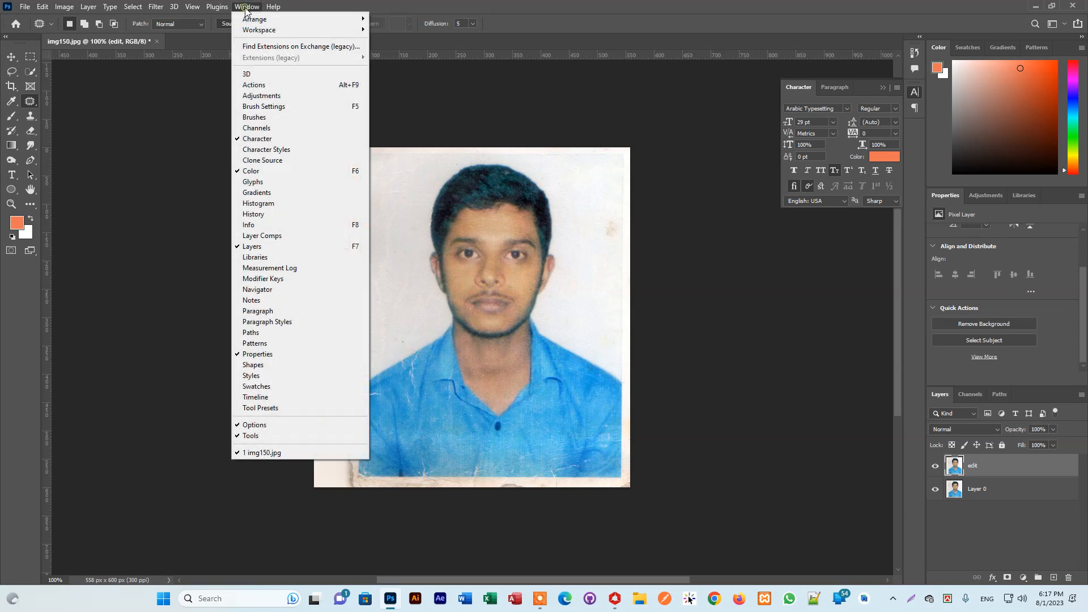
click(249, 355)
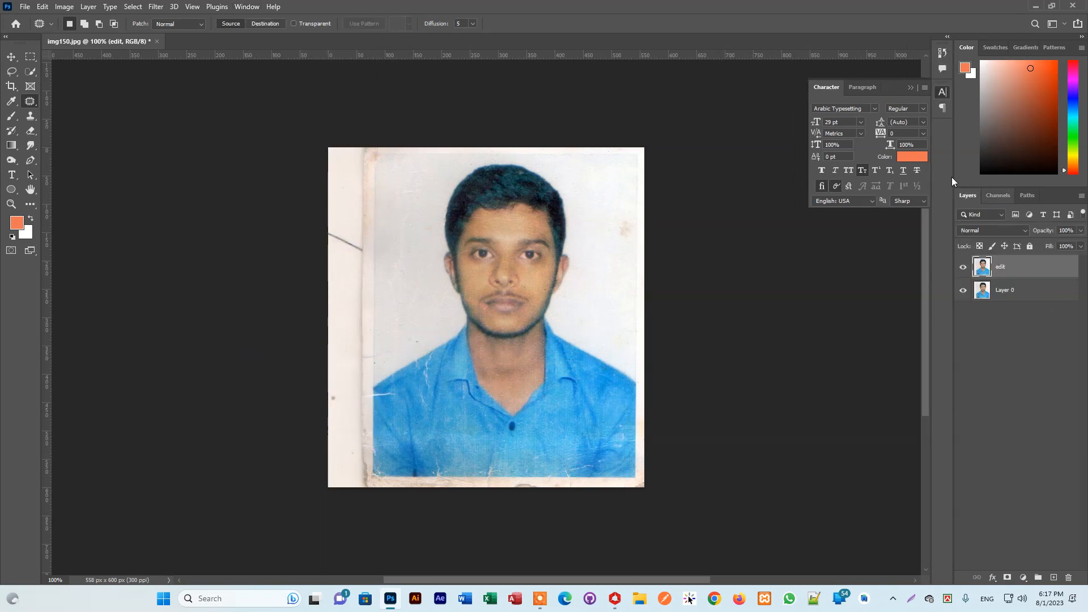
click(249, 7)
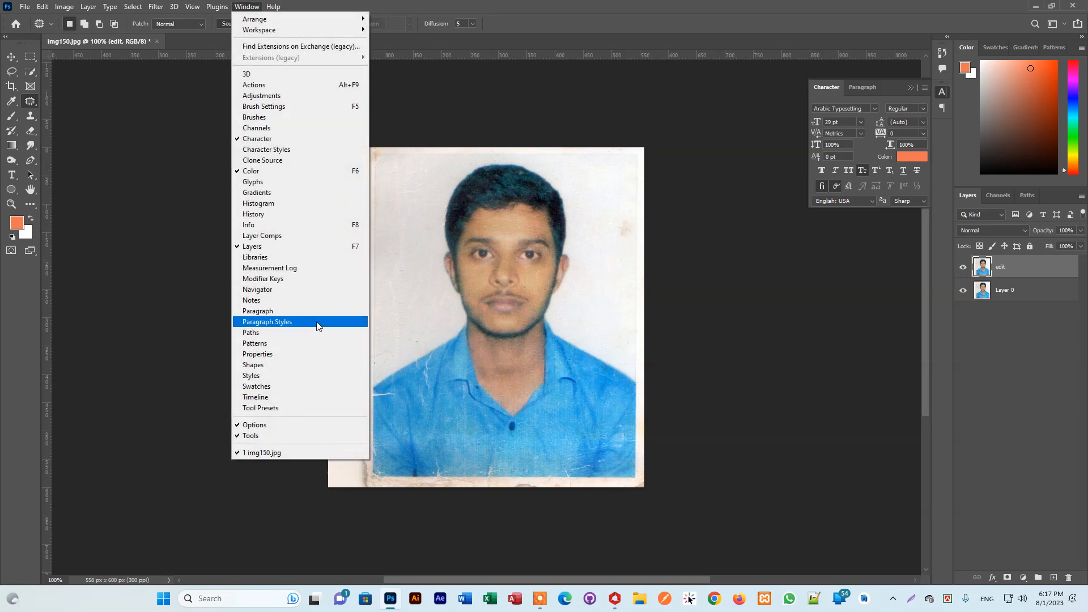
click(269, 354)
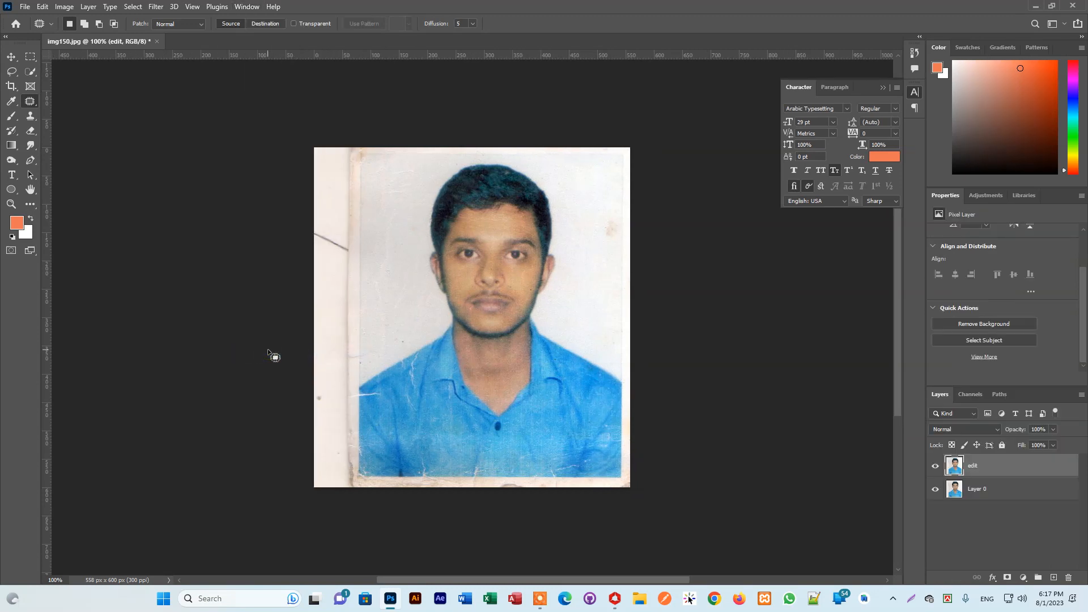
Remove the background from the edit layer with the quick action and hide Layer 0
click(935, 308)
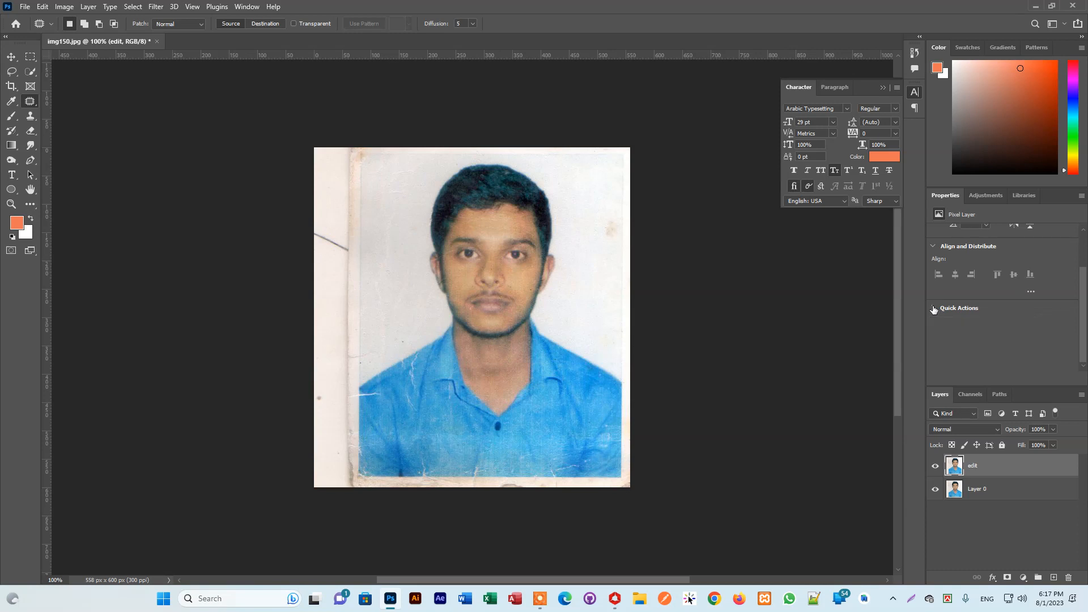
click(933, 308)
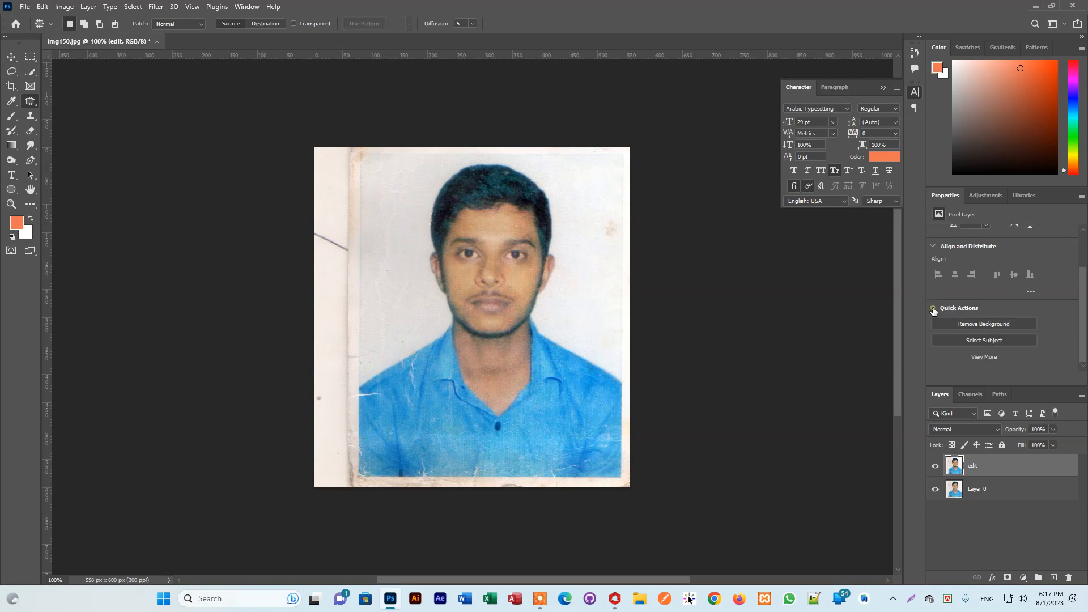
click(993, 323)
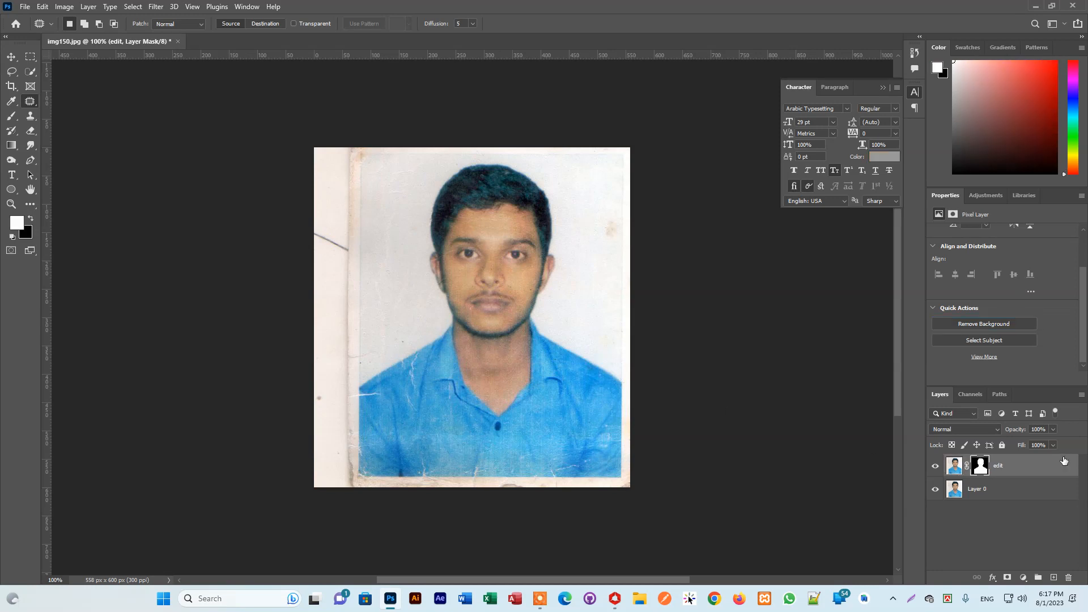
click(935, 491)
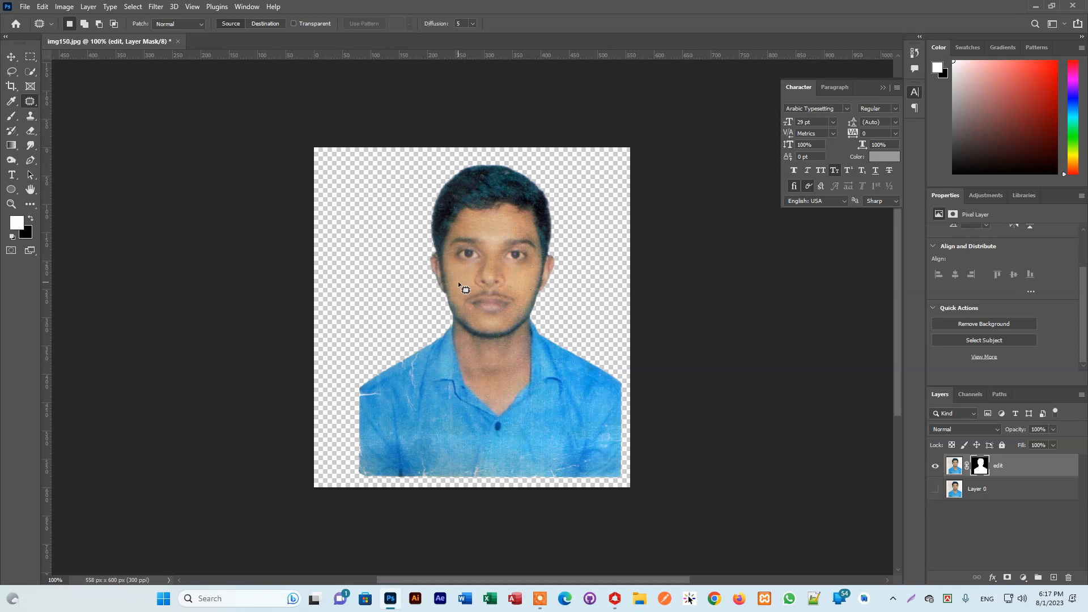
Move the cut-out portrait slightly up and to the left on the canvas
click(12, 56)
mouse_move(489, 222)
mouse_down()
mouse_move(508, 207)
mouse_move(457, 229)
mouse_move(470, 223)
mouse_up()
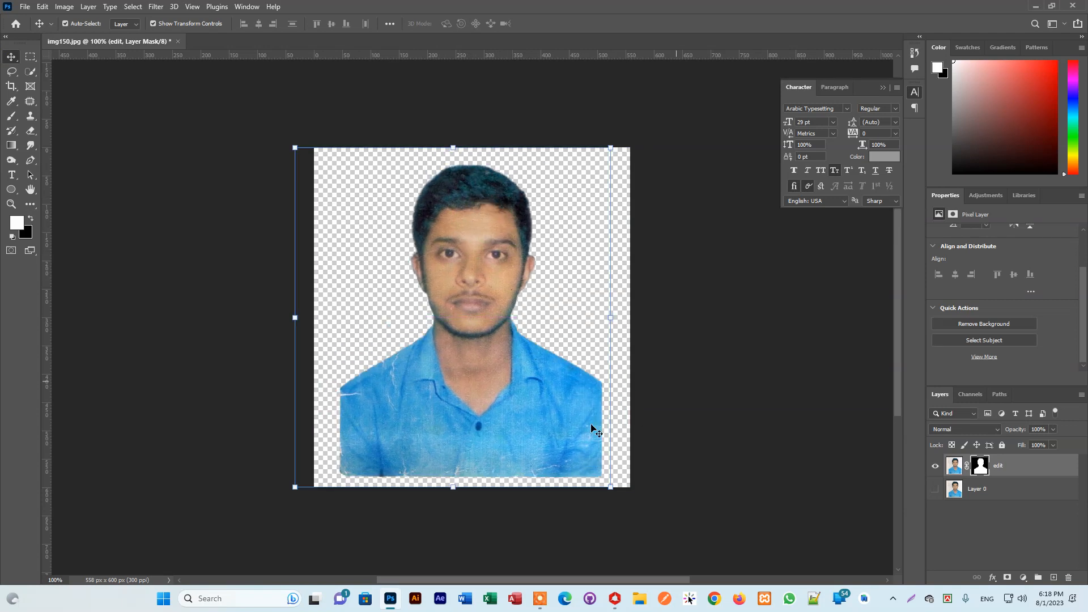
drag(470, 229, 484, 223)
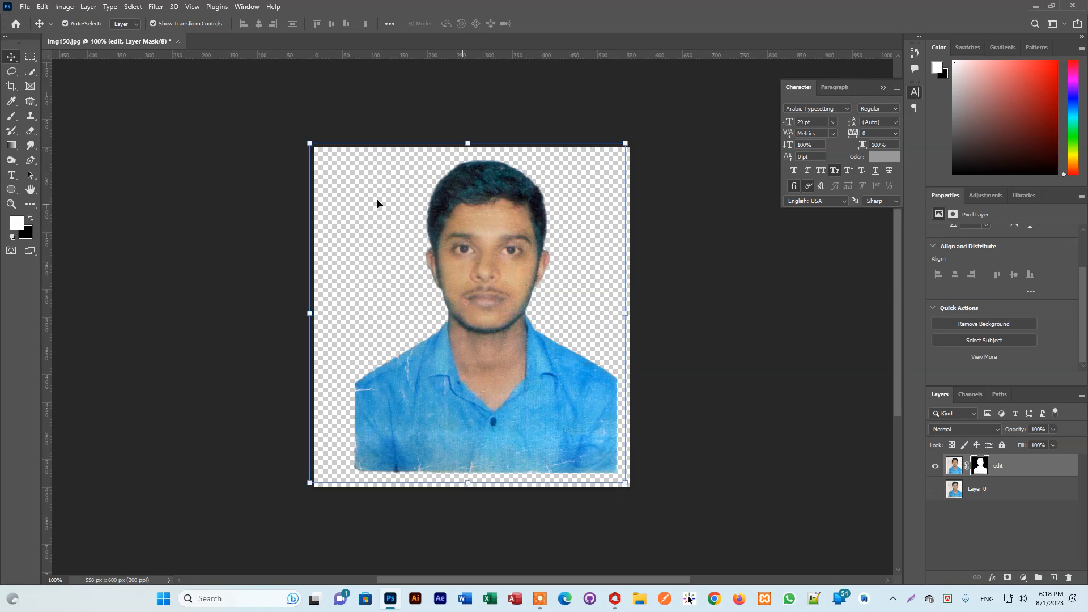
drag(479, 275, 474, 274)
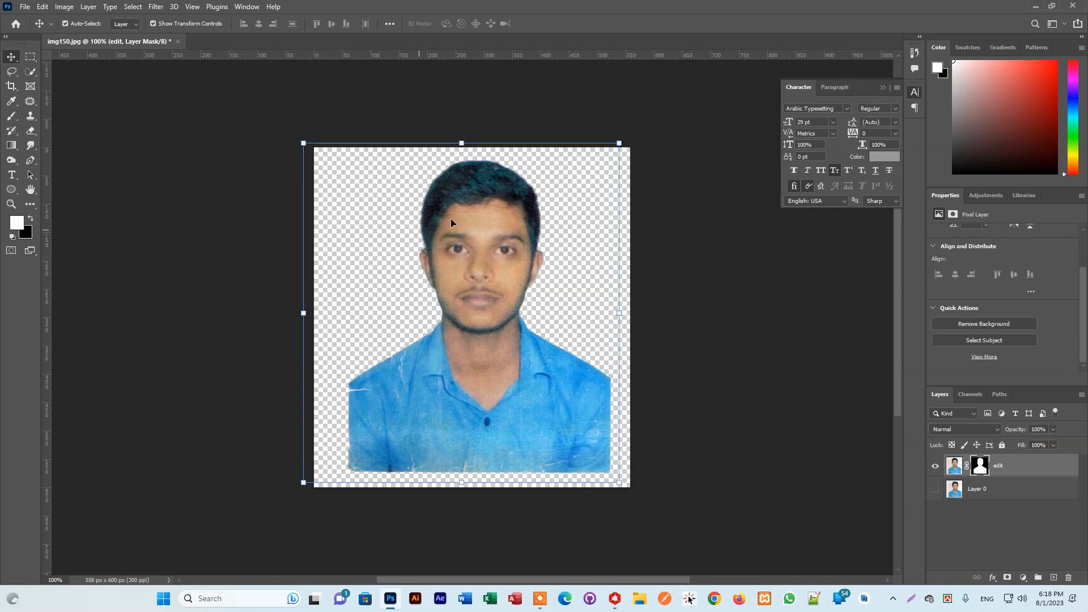
Crop the portrait to 200 × 200 px at 200 px/in around the head and shoulders, nudging the image down and right within the frame
click(12, 85)
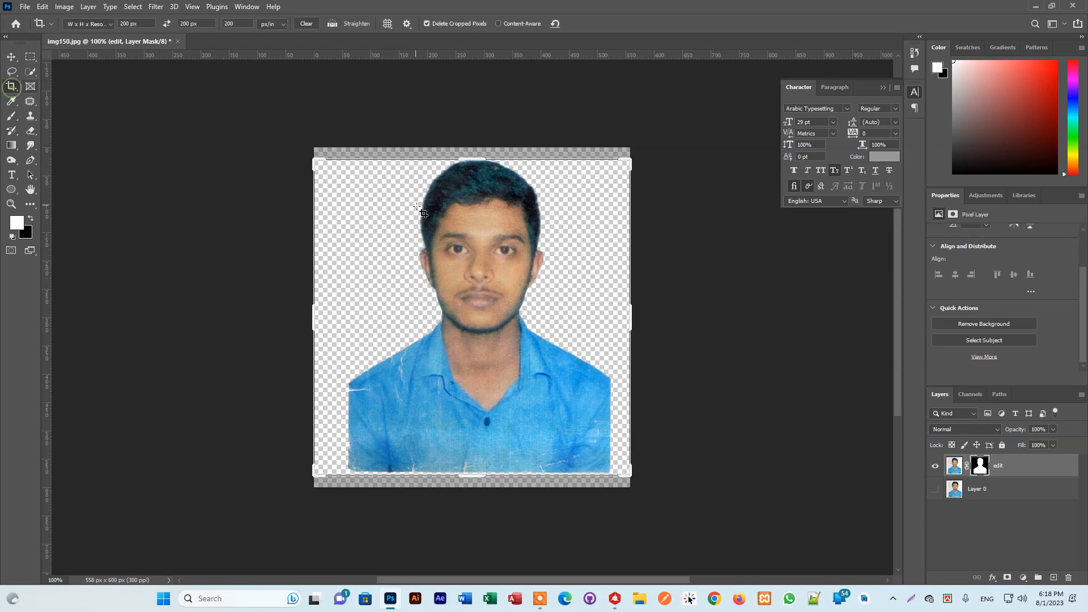
drag(365, 165, 611, 471)
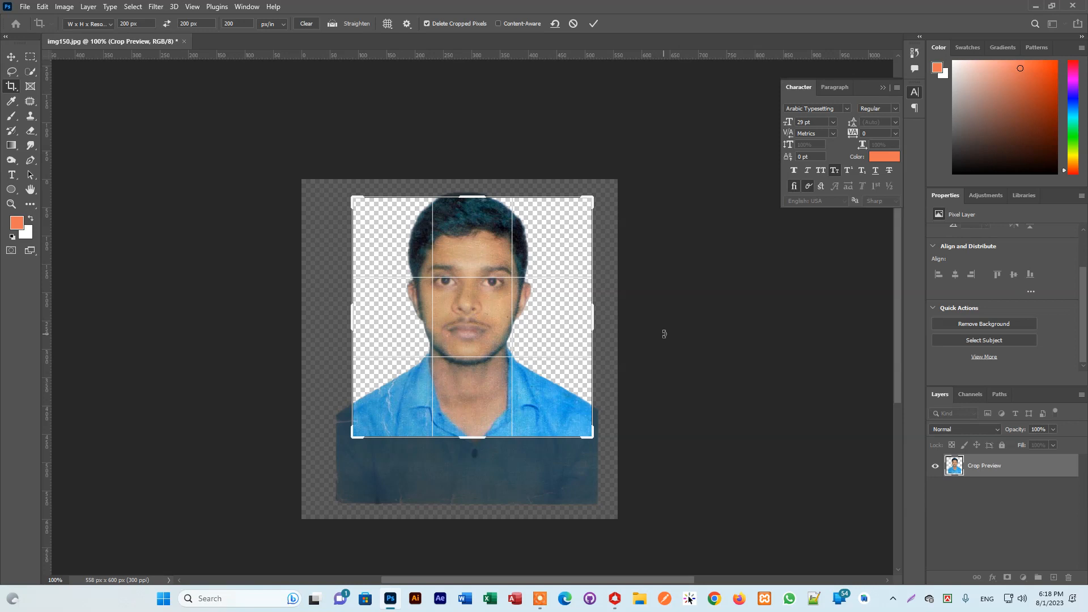
key(Up)
key(Up)
key(Down)
key(Down)
key(Down)
key(Down)
key(Down)
key(Down)
key(Down)
key(Down)
key(Down)
key(Down)
key(Down)
key(Down)
key(Down)
key(Down)
key(Down)
key(Down)
key(Down)
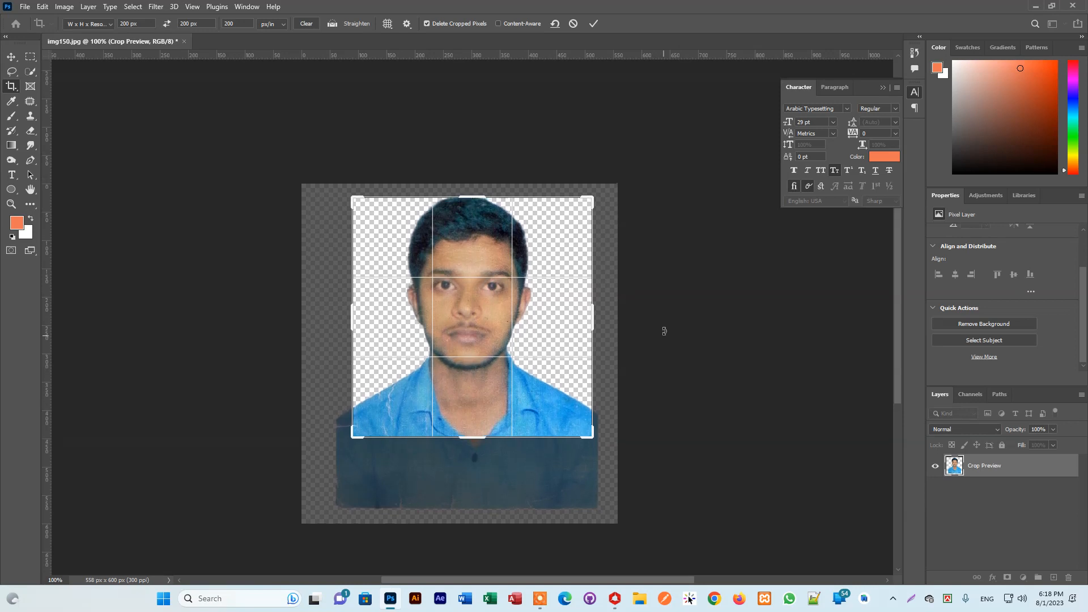
key(Left)
key(Left)
key(Right)
key(Right)
key(Right)
key(Right)
key(Right)
key(Right)
key(Right)
key(Right)
key(Right)
key(Right)
key(Right)
key(Right)
key(Right)
key(Right)
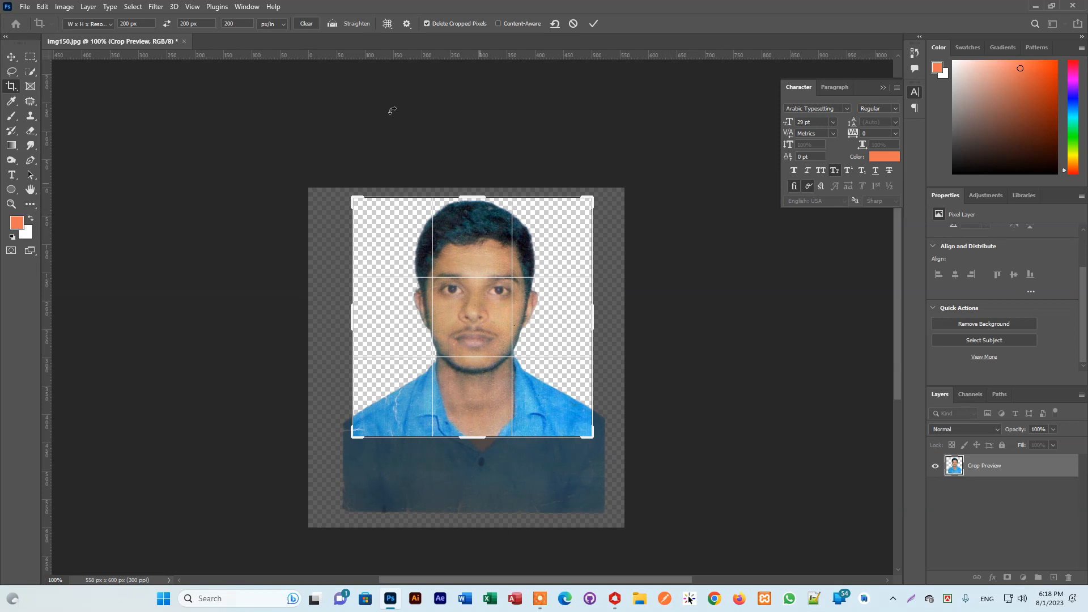
click(594, 26)
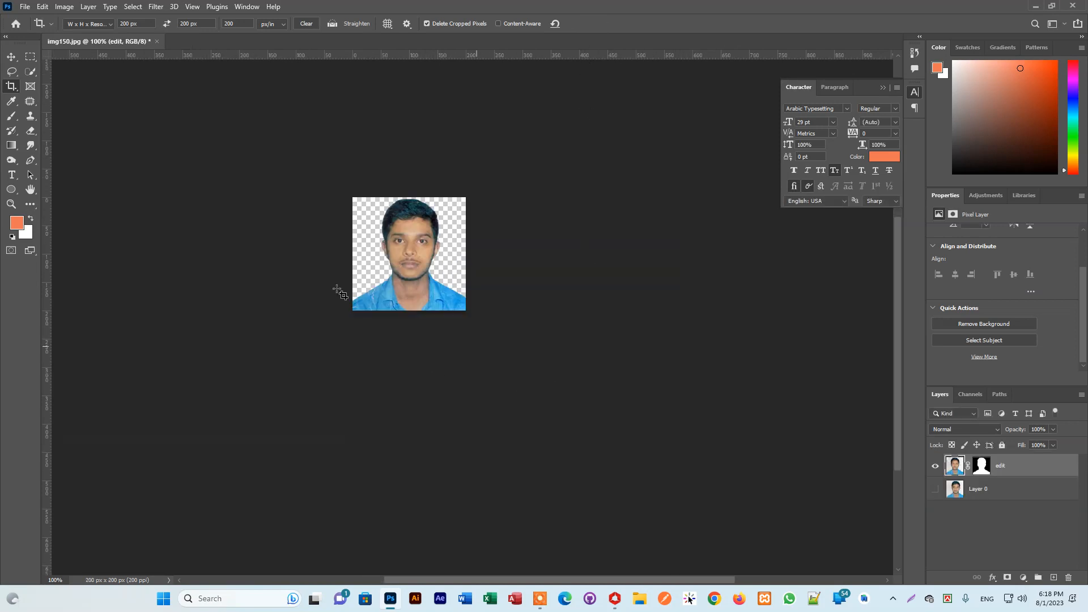
Check the background colour in the Color Picker and close it without changes
key(ctrl+plus)
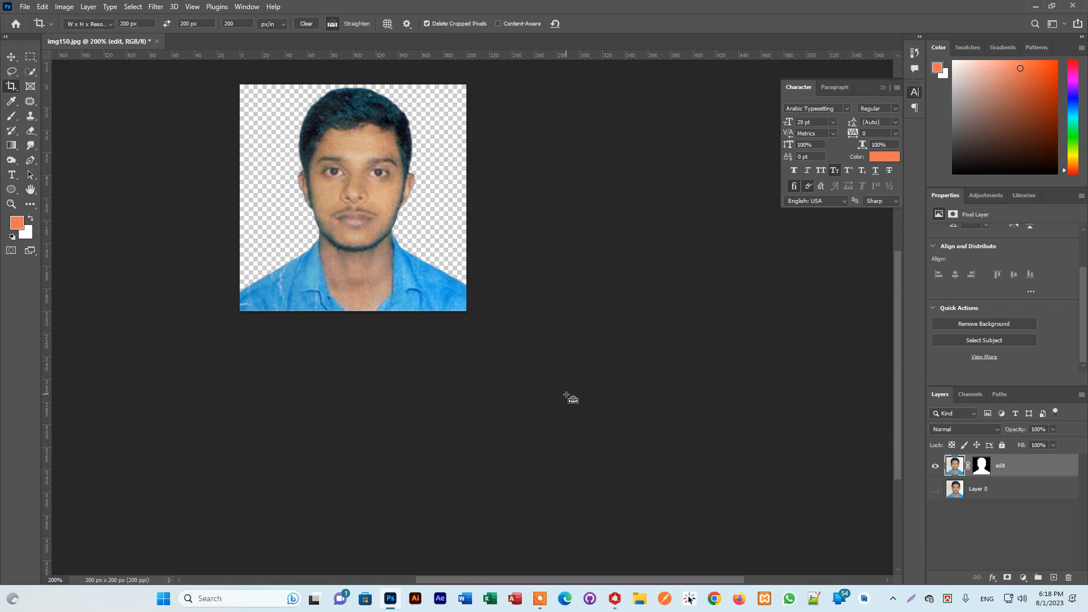
drag(354, 273, 401, 394)
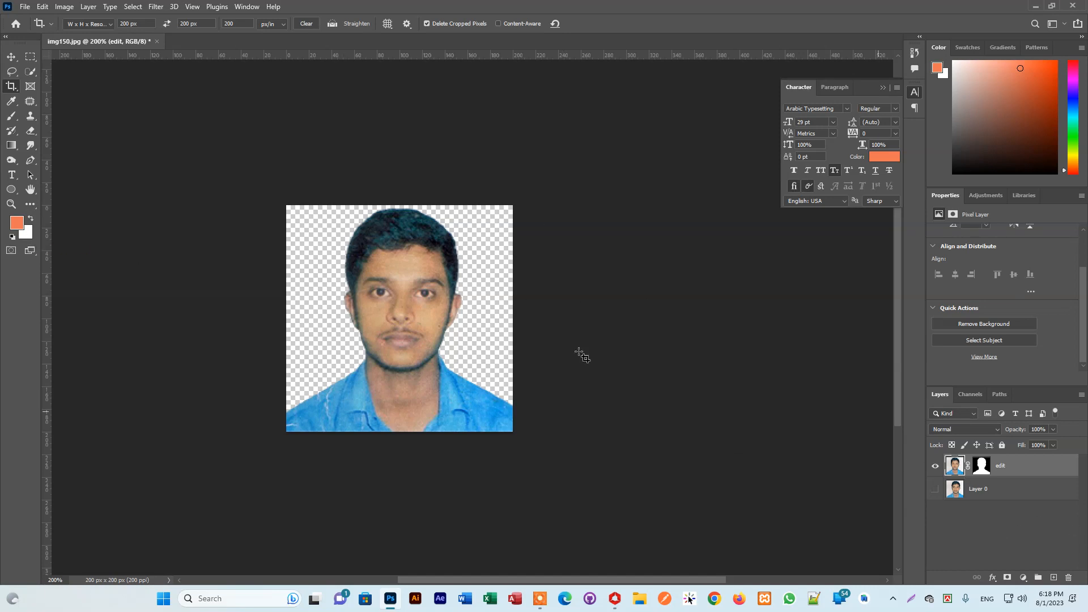
click(27, 233)
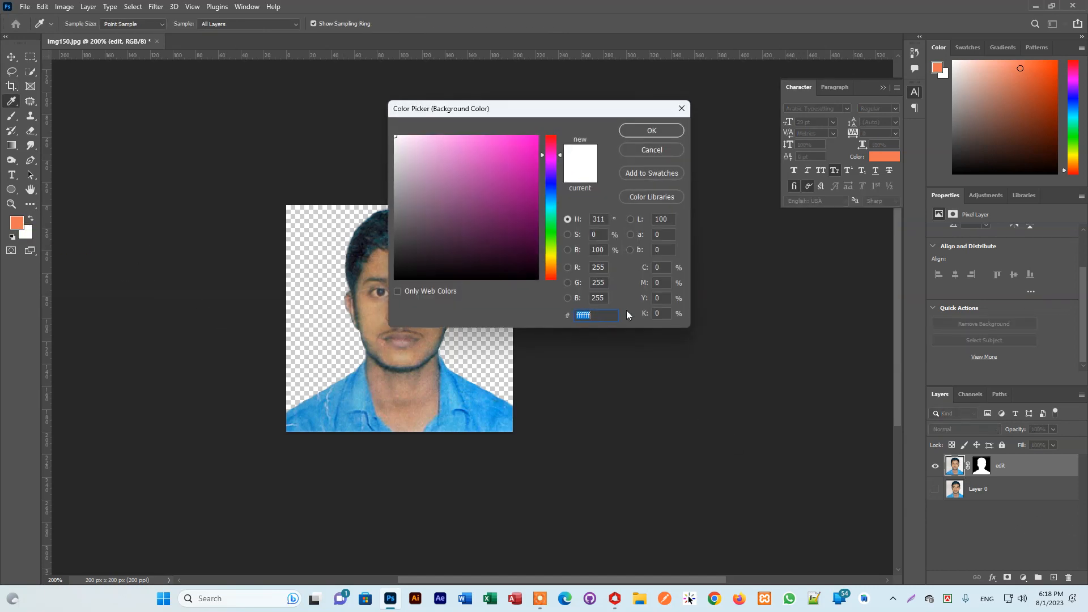
click(687, 107)
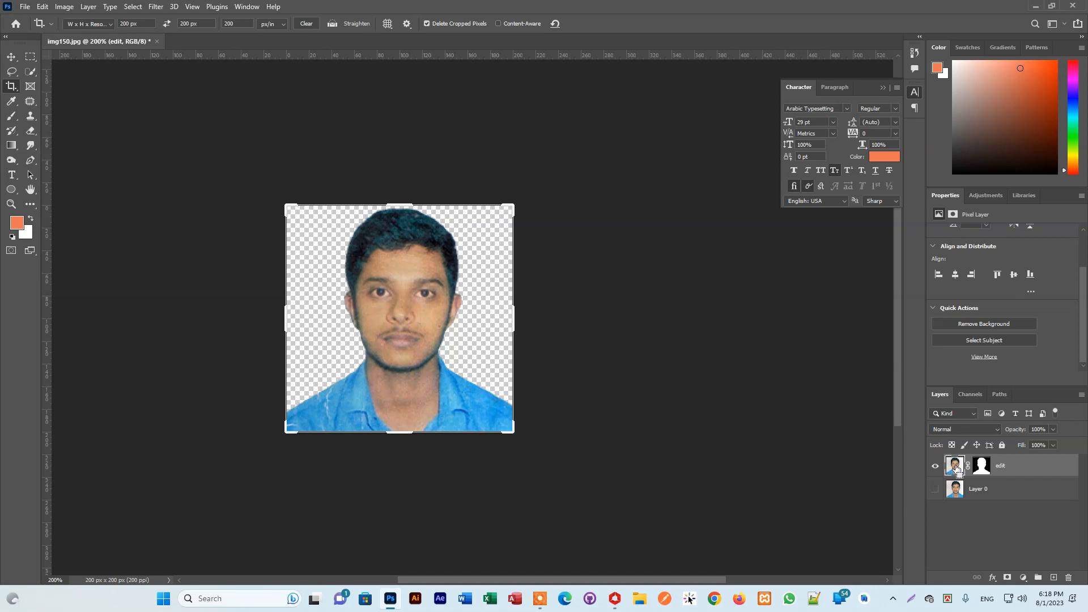
Load the edit layer's mask as a selection around the subject and deselect it
ctrl+click(982, 472)
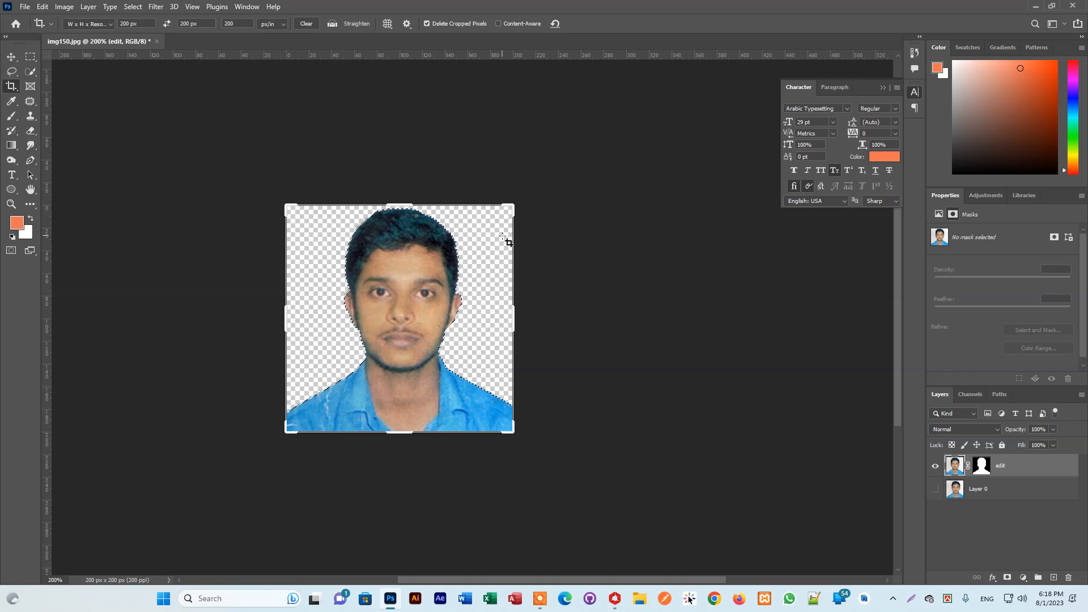
key(ctrl)
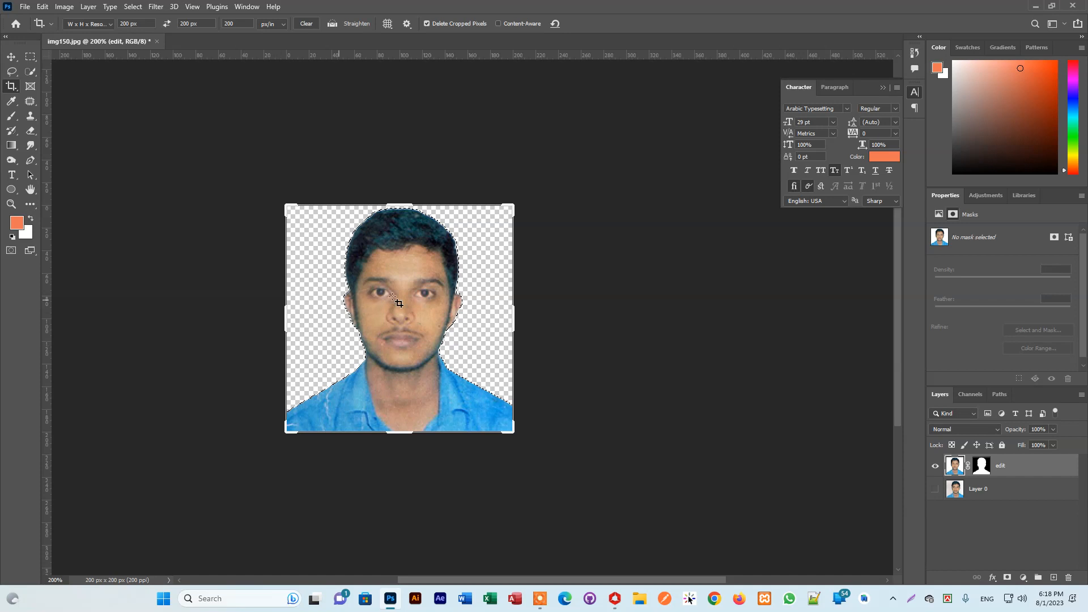
key(ctrl+d)
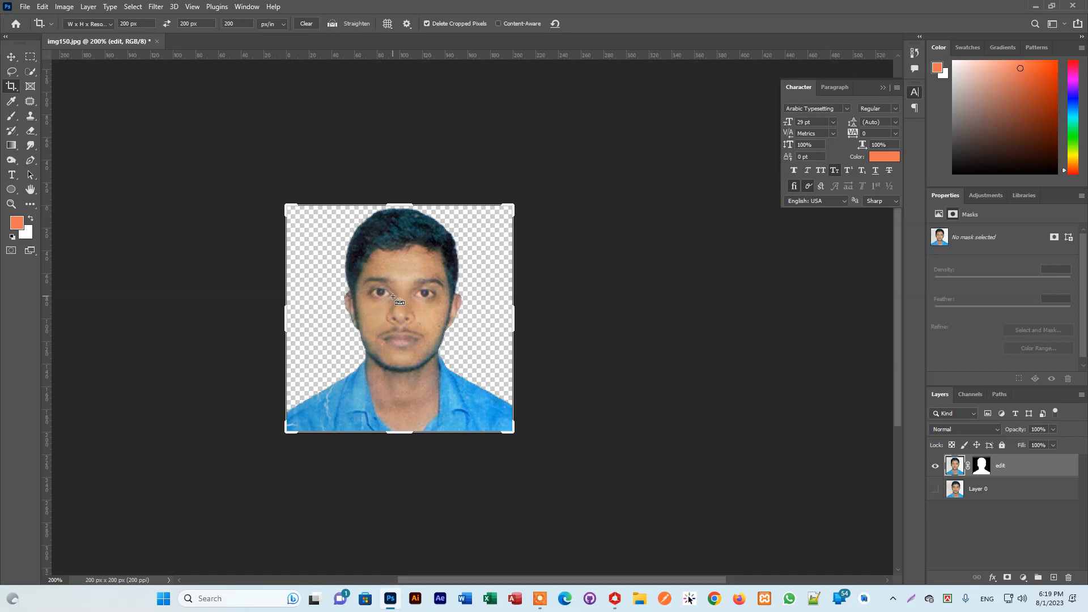
Undo the crop, the move, the background removal and the layer rename, back to the freshly duplicated layer
key(ctrl+z)
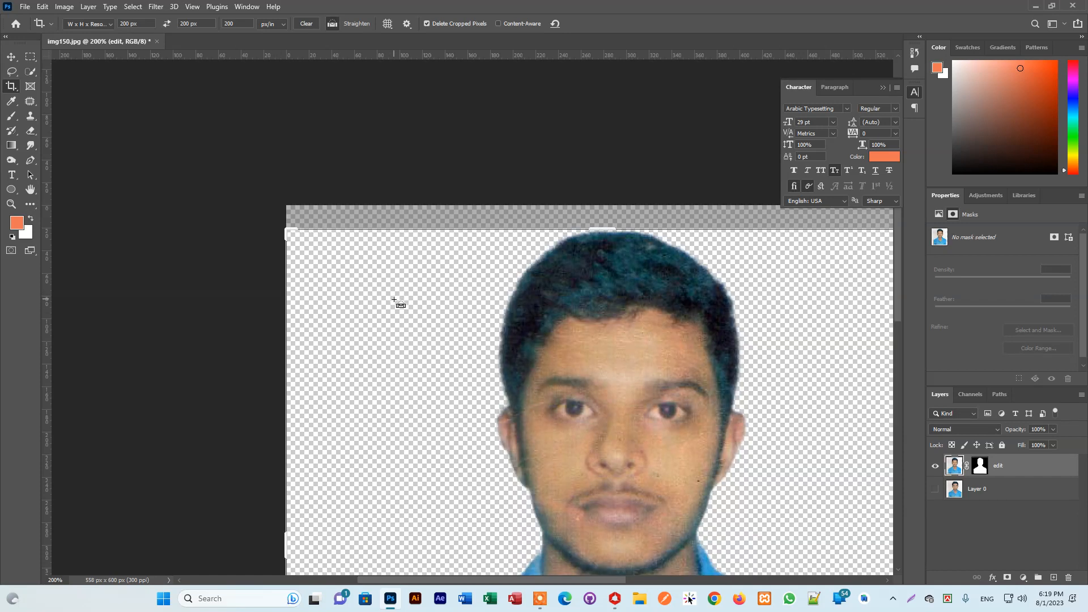
key(ctrl+z)
key(ctrl+z)
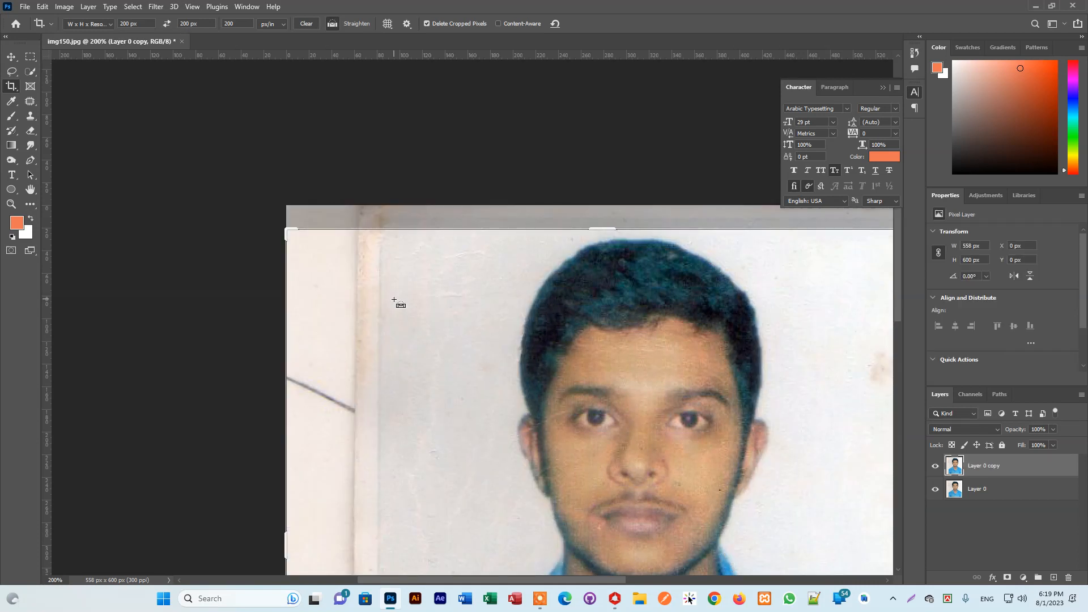
Crop the portrait again to 200 × 200 px at 200 px/in around the head and shoulders, nudging the image right to centre the face
key(ctrl+minus)
key(ctrl+minus)
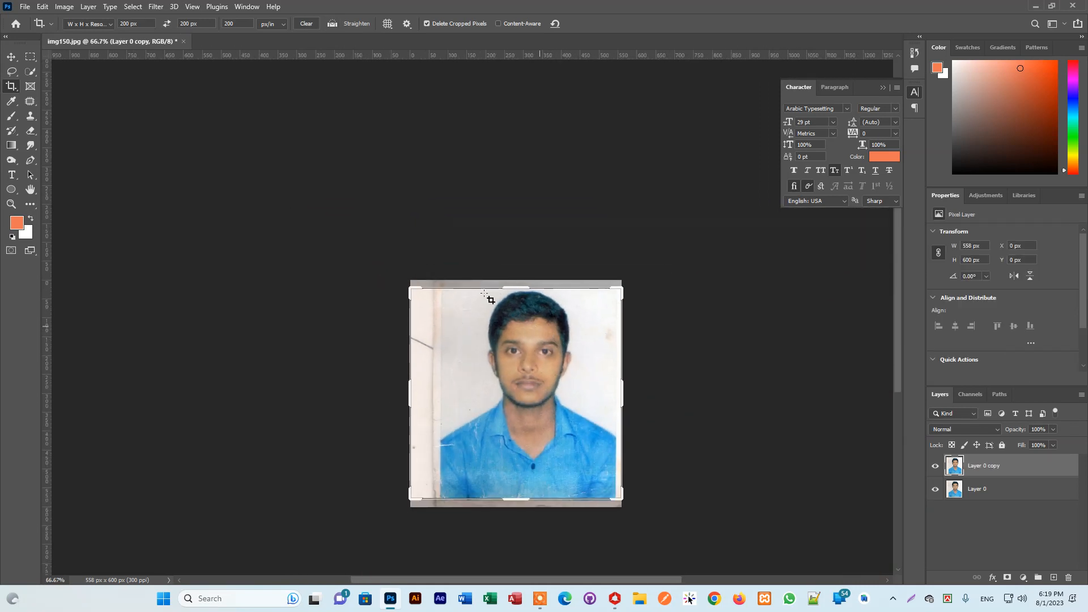
click(11, 57)
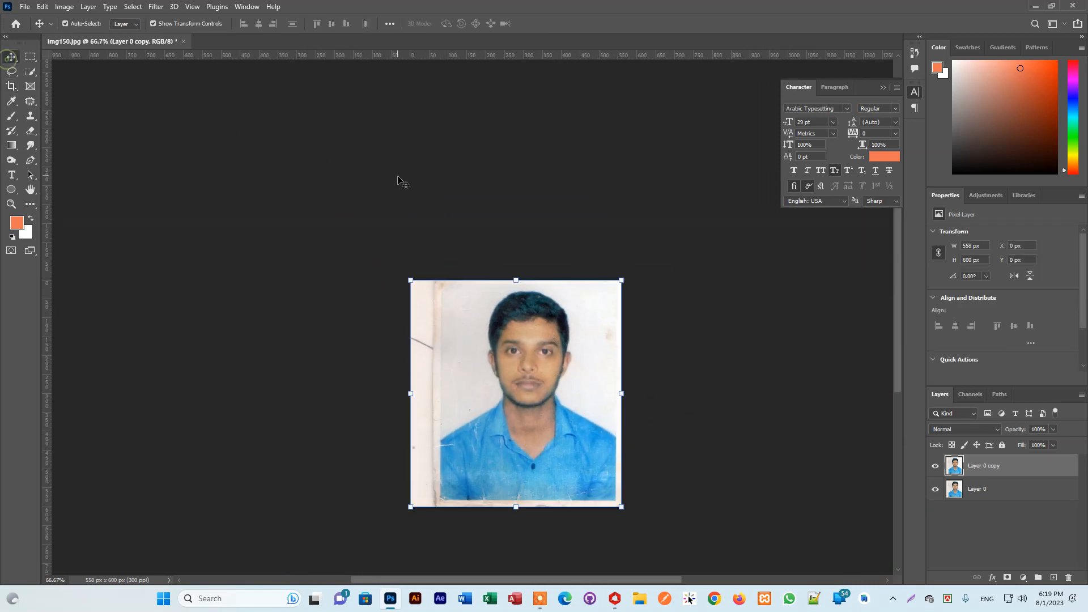
click(441, 147)
scroll(961, 348, down, 2)
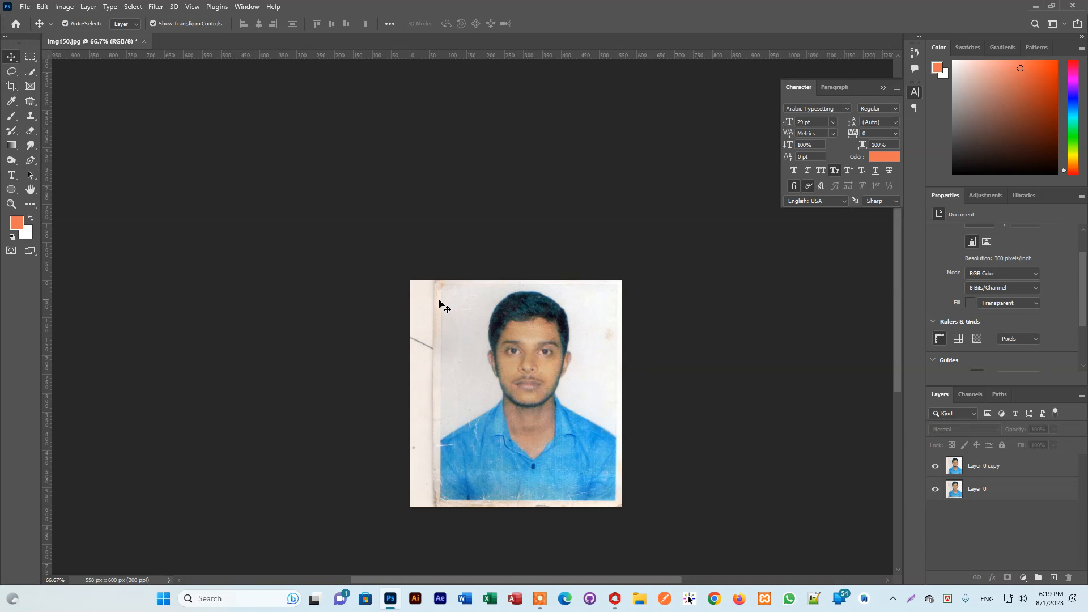
click(11, 85)
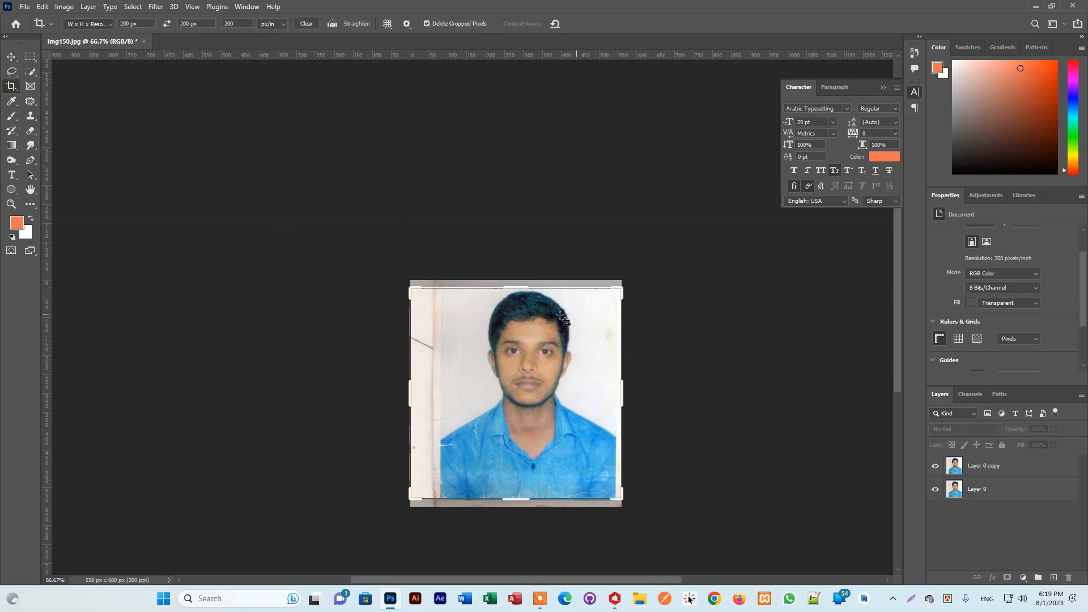
drag(453, 299, 631, 457)
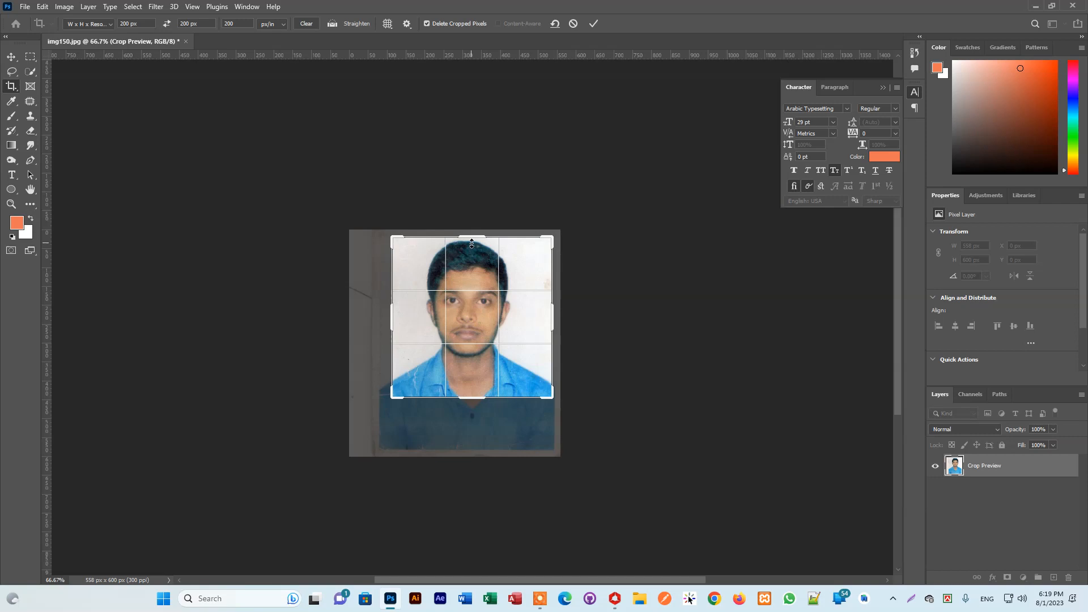
key(Right)
key(Right)
key(Right)
key(Right)
key(Right)
key(Right)
key(Right)
key(Right)
key(Right)
key(Right)
key(Right)
key(Right)
key(Right)
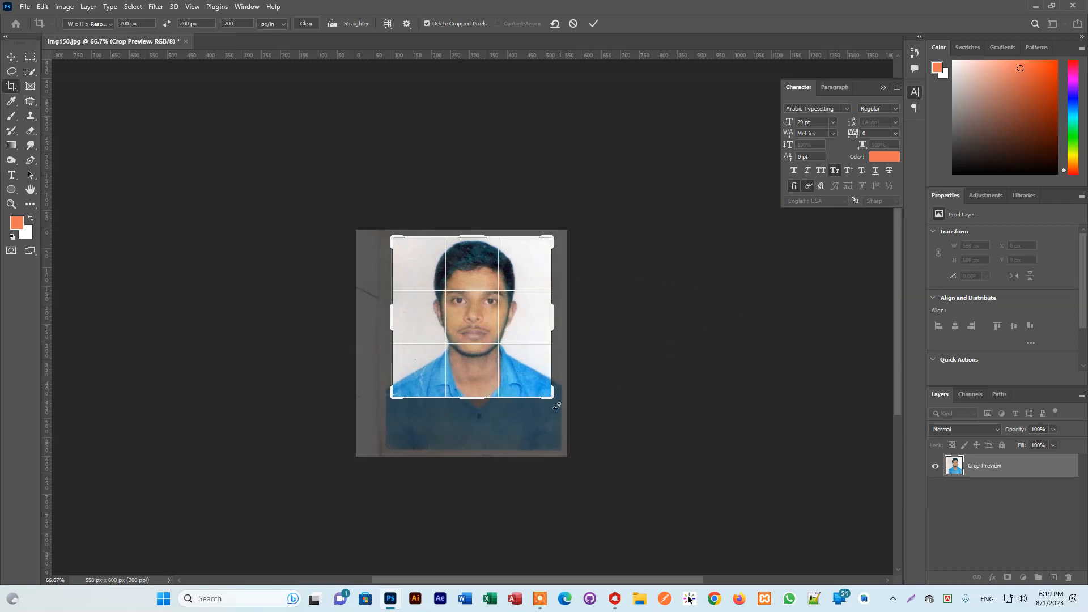
click(594, 23)
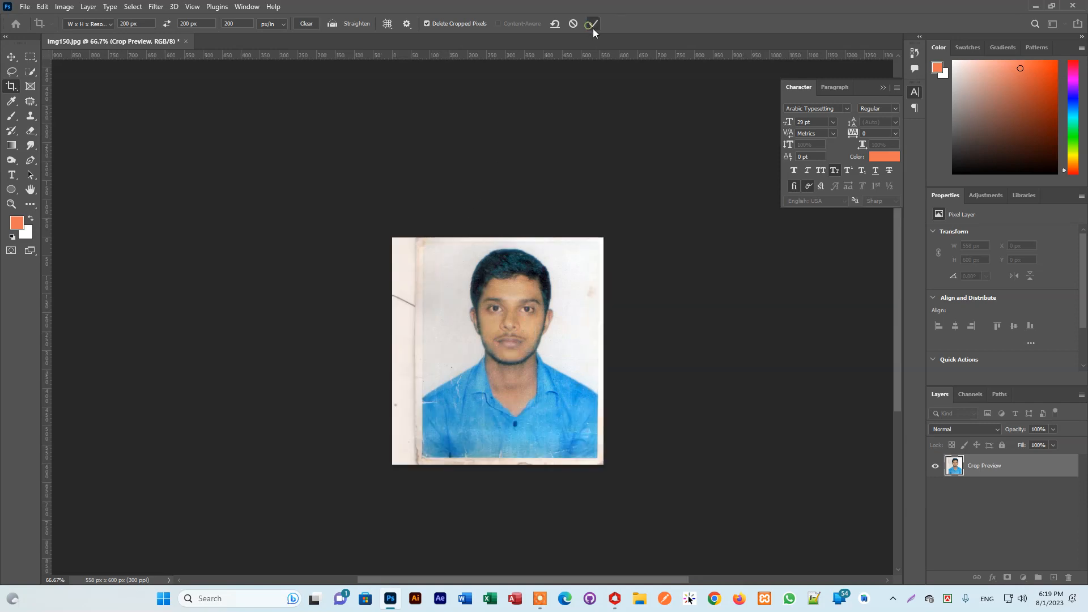
Select the man on Layer 0 copy with Select Subject and invert the selection to cover the backdrop
key(ctrl+plus)
key(ctrl+plus)
key(ctrl+plus)
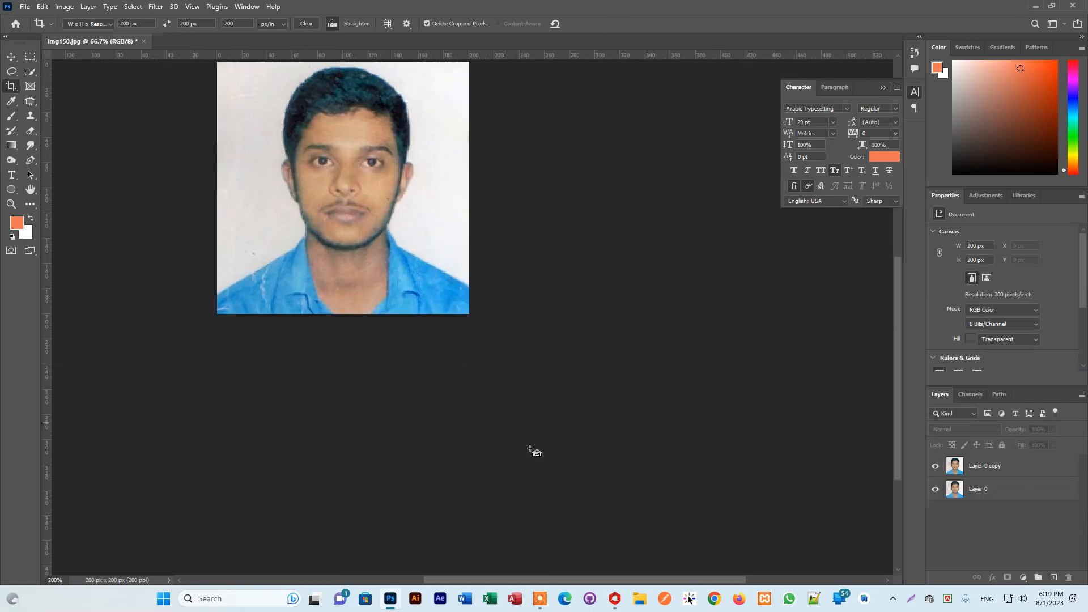
drag(457, 189, 596, 322)
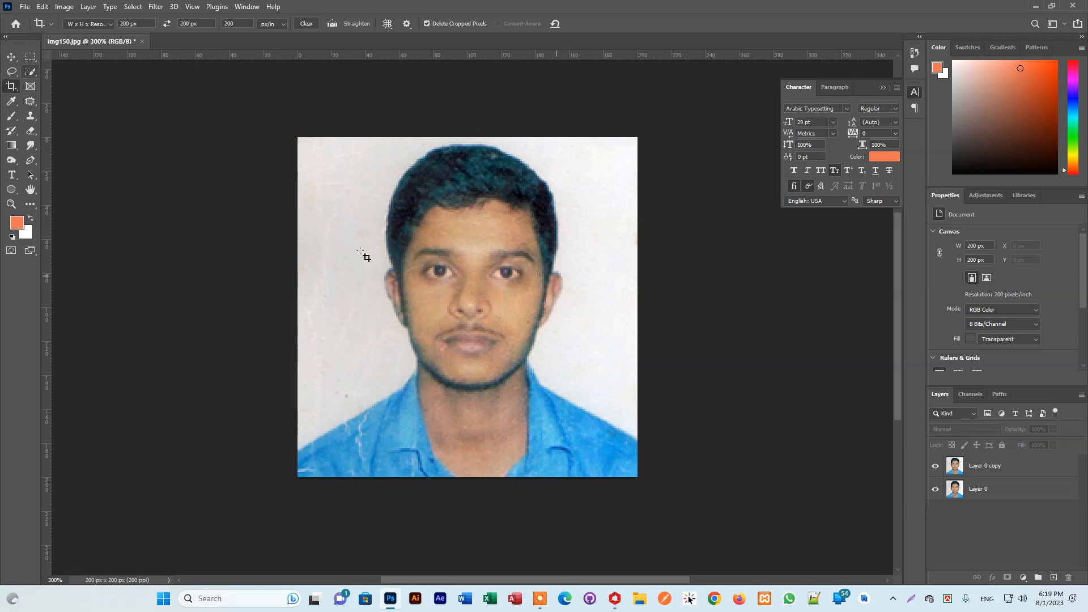
click(35, 74)
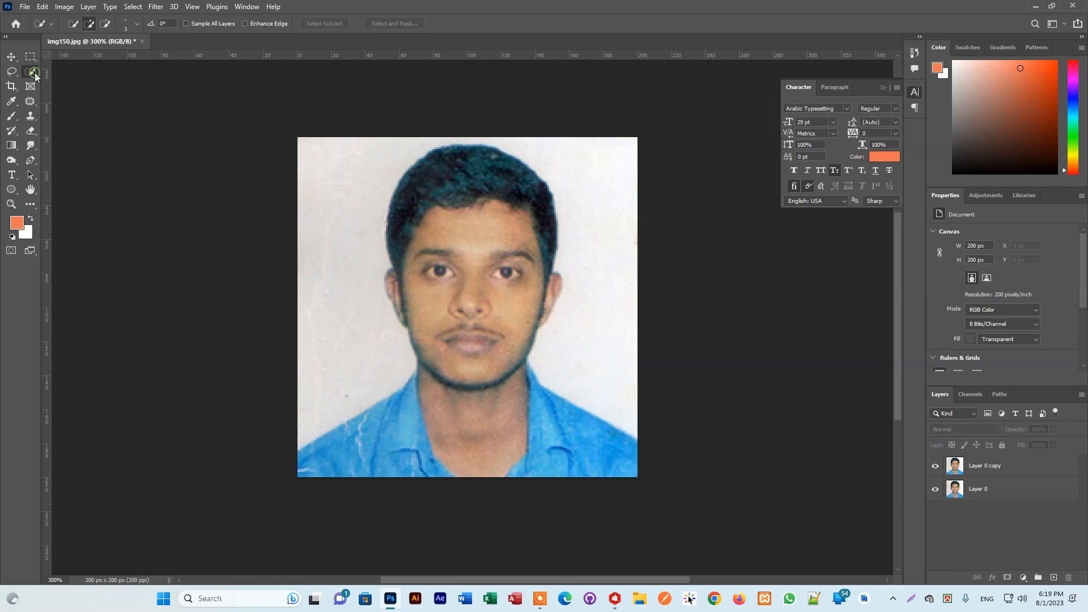
click(87, 85)
click(10, 56)
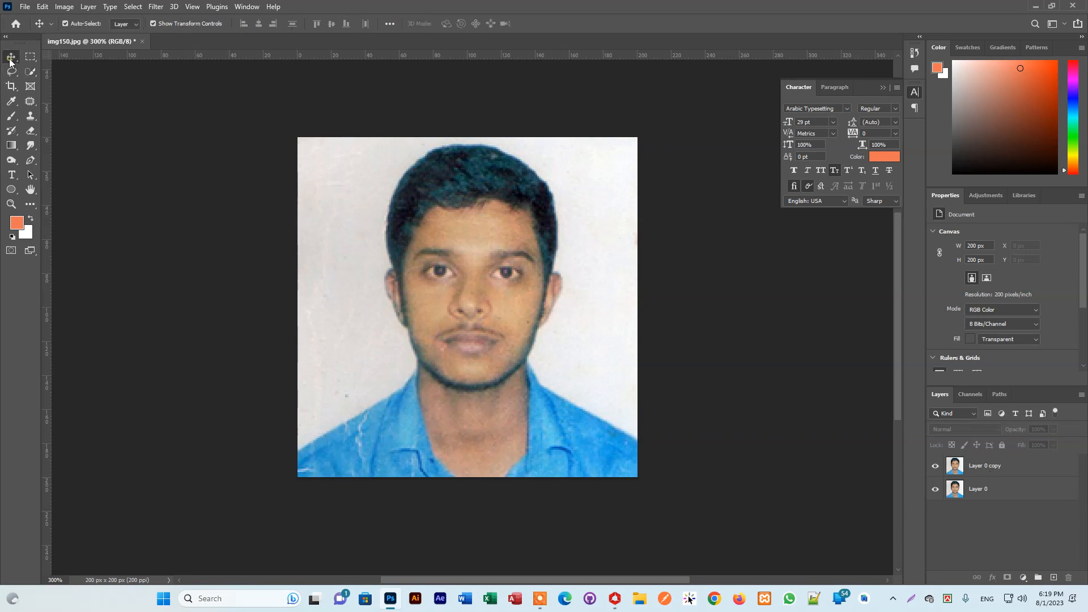
click(988, 464)
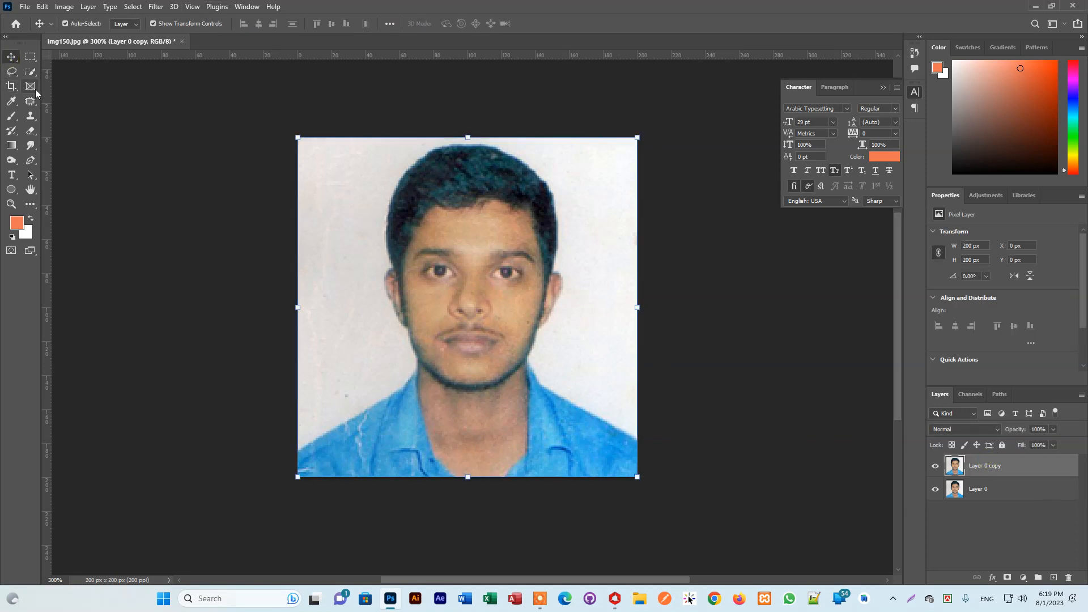
click(30, 73)
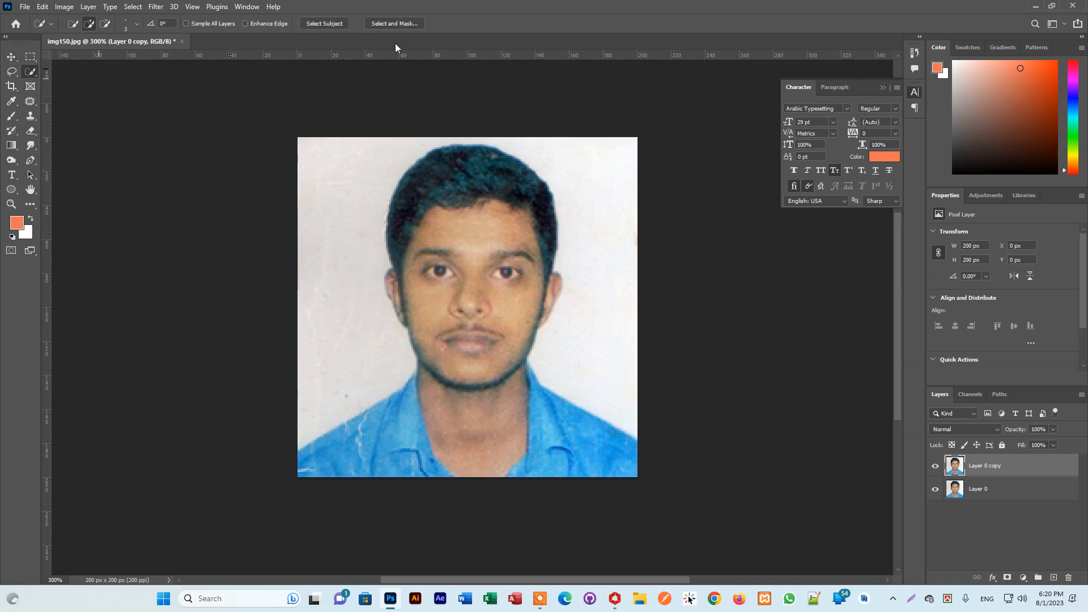
click(328, 25)
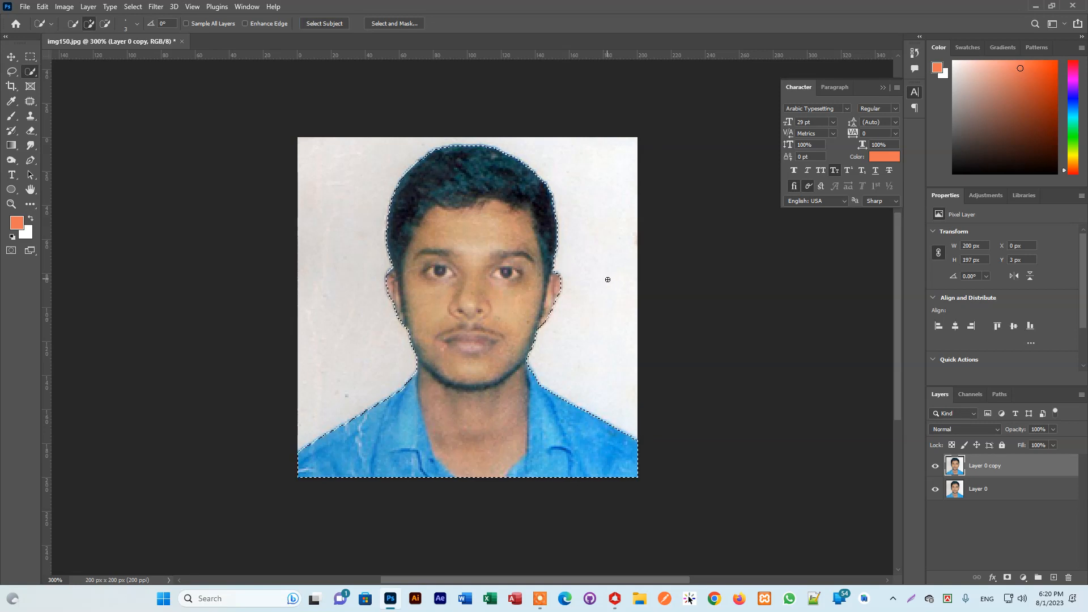
key(ctrl+shift+i)
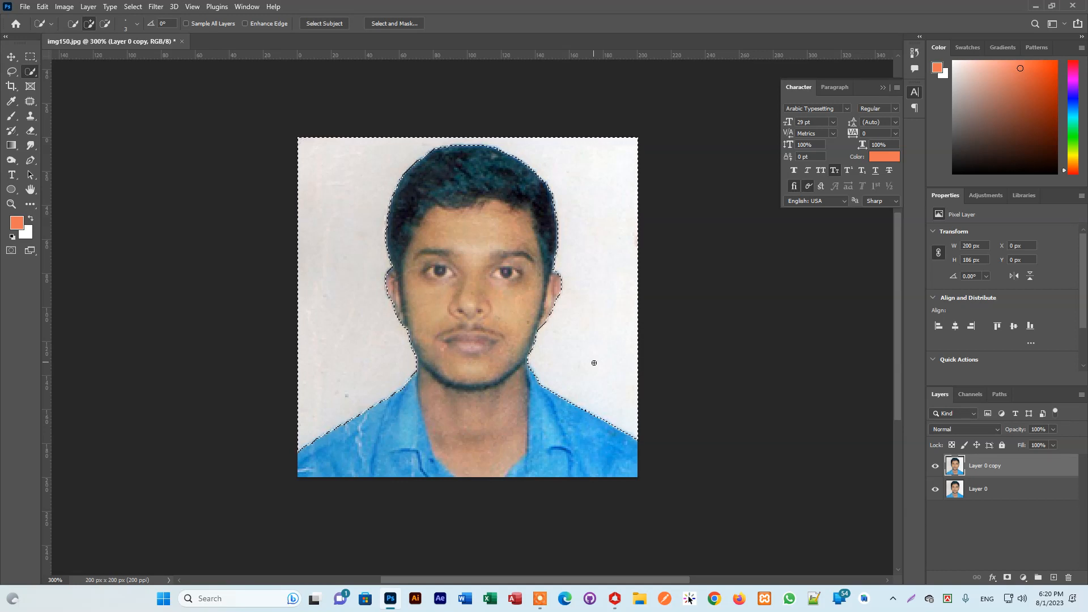
key(ctrl+shift+i)
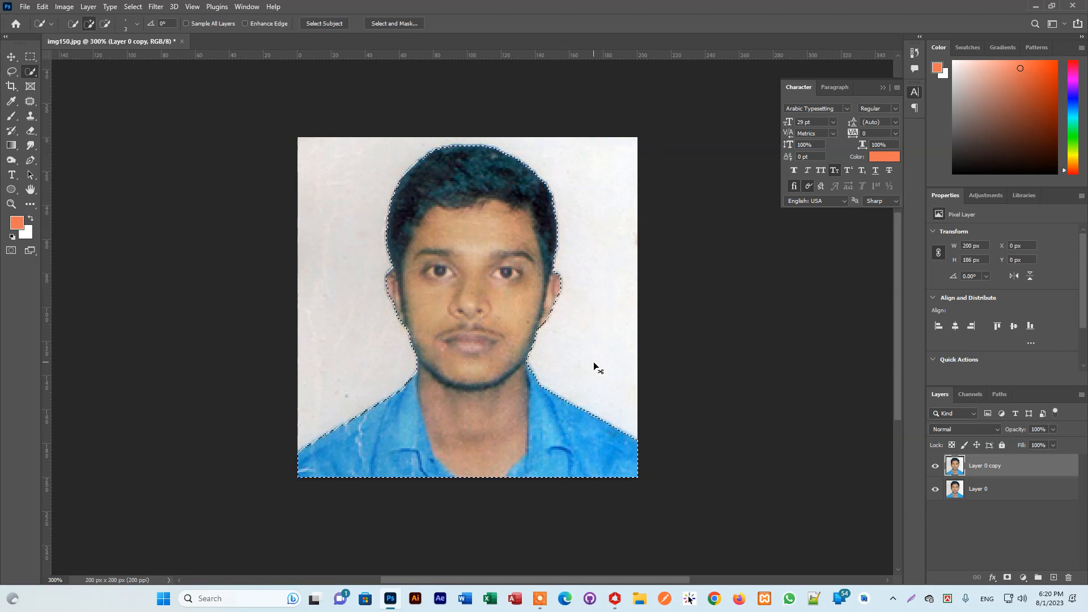
key(ctrl+shift+i)
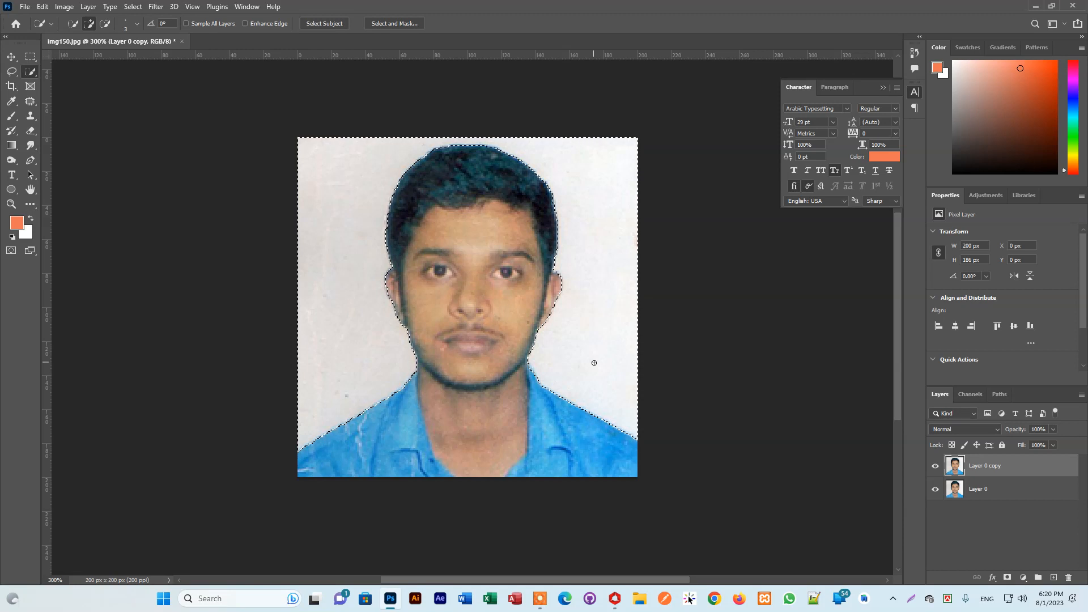
Set the background colour to white (ffffff), fill the selected backdrop with it and deselect
click(28, 238)
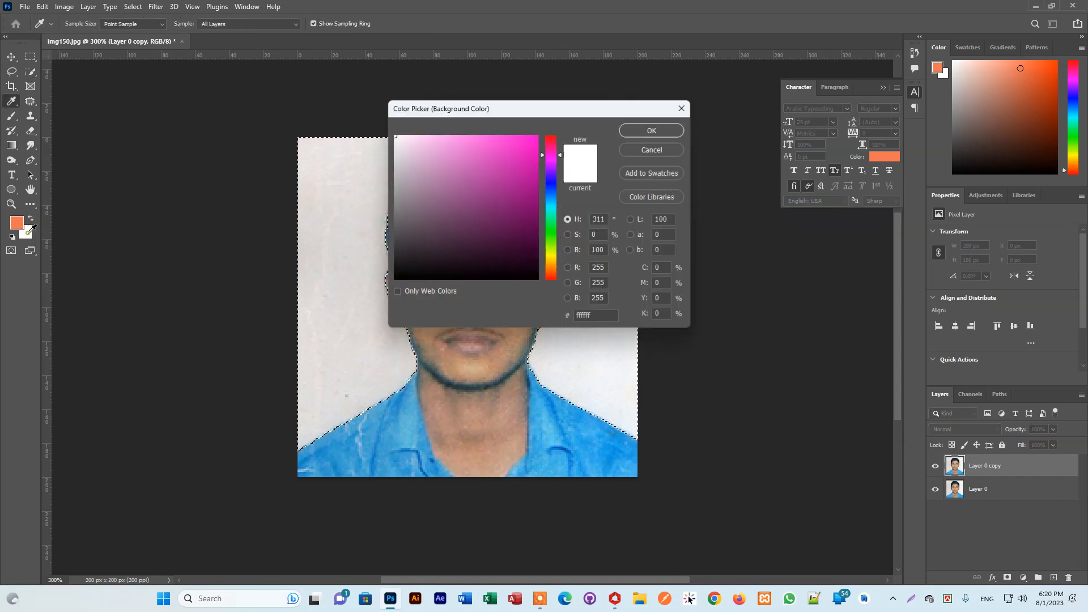
click(494, 174)
drag(494, 174, 538, 144)
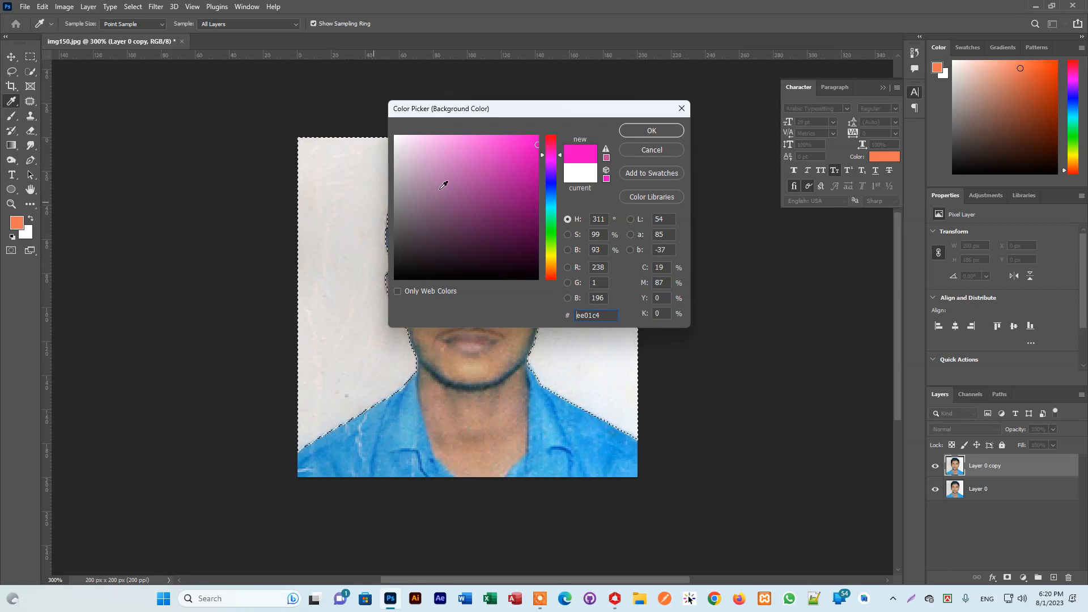
drag(413, 146, 386, 126)
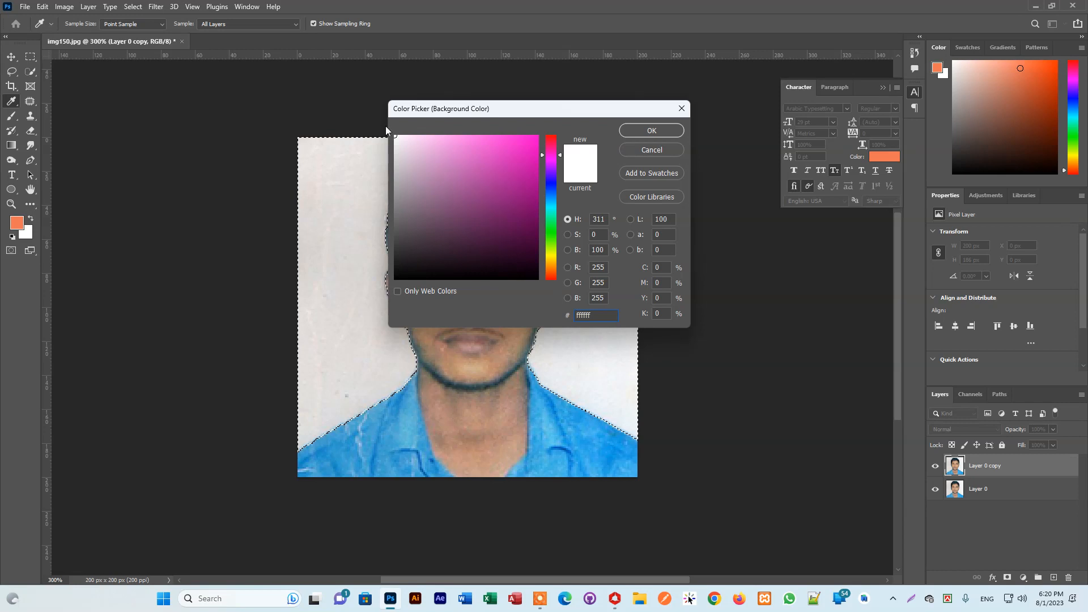
double_click(602, 314)
click(647, 131)
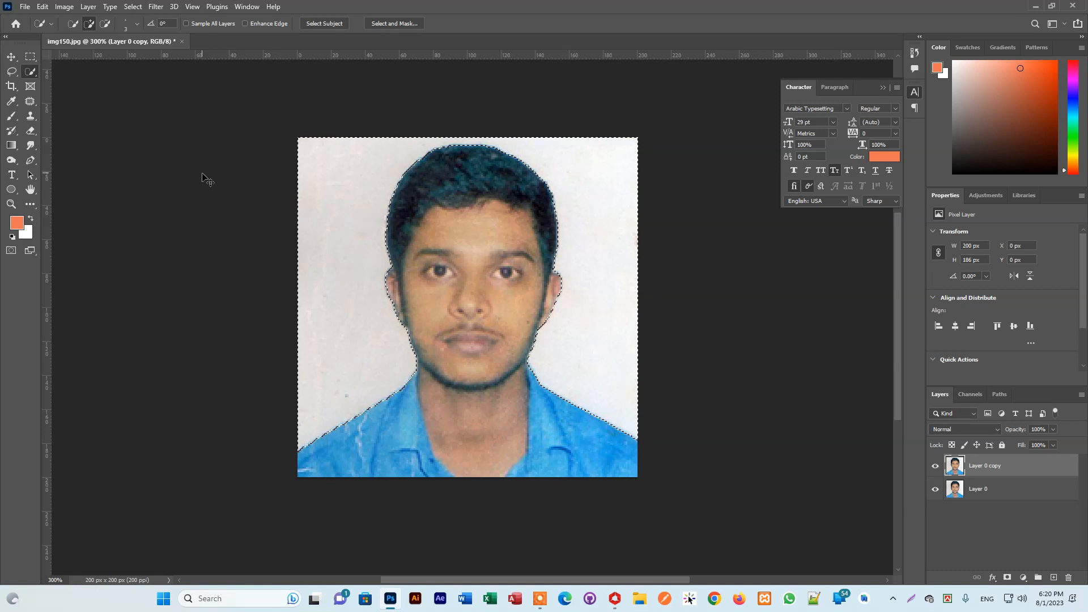
key(ctrl+BackSpace)
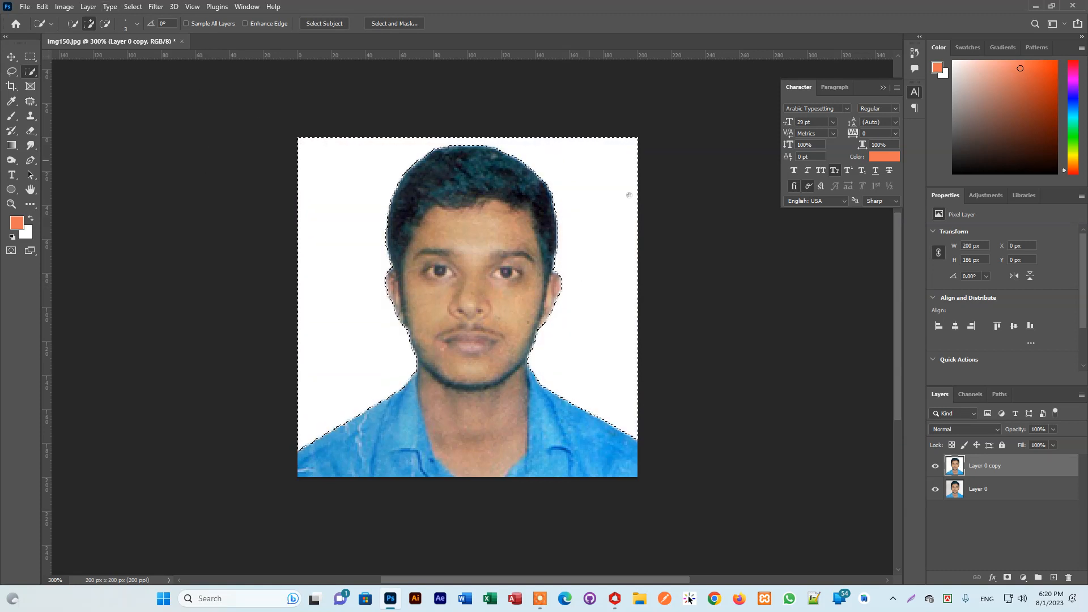
key(ctrl+d)
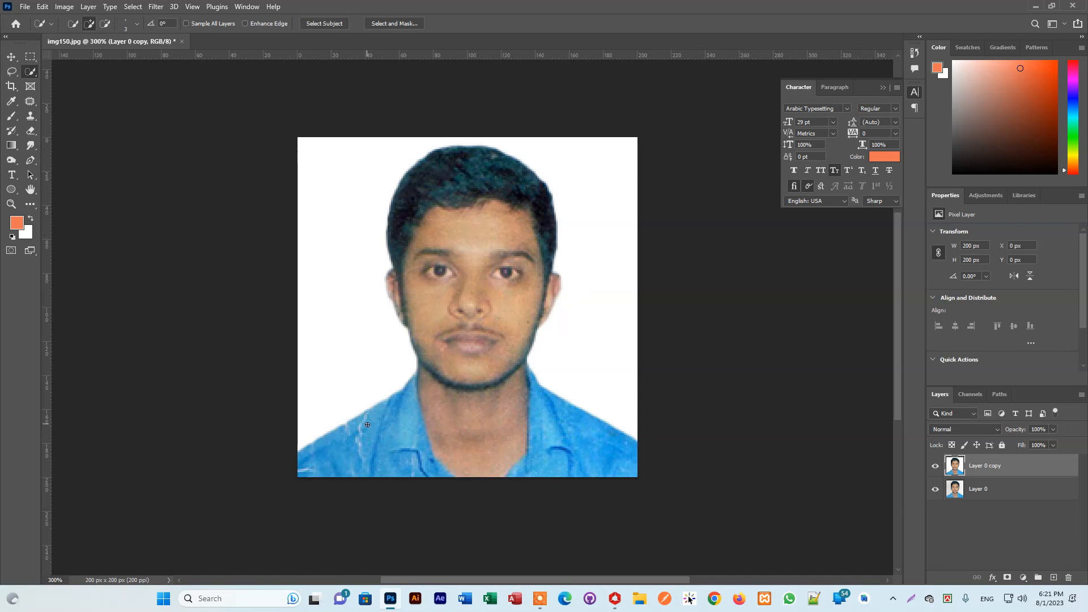
Remove the short white scratch at the shirt's lower-left edge with the Clone Stamp tool, sampling the clean blue fabric beside it
click(31, 116)
right_click(31, 117)
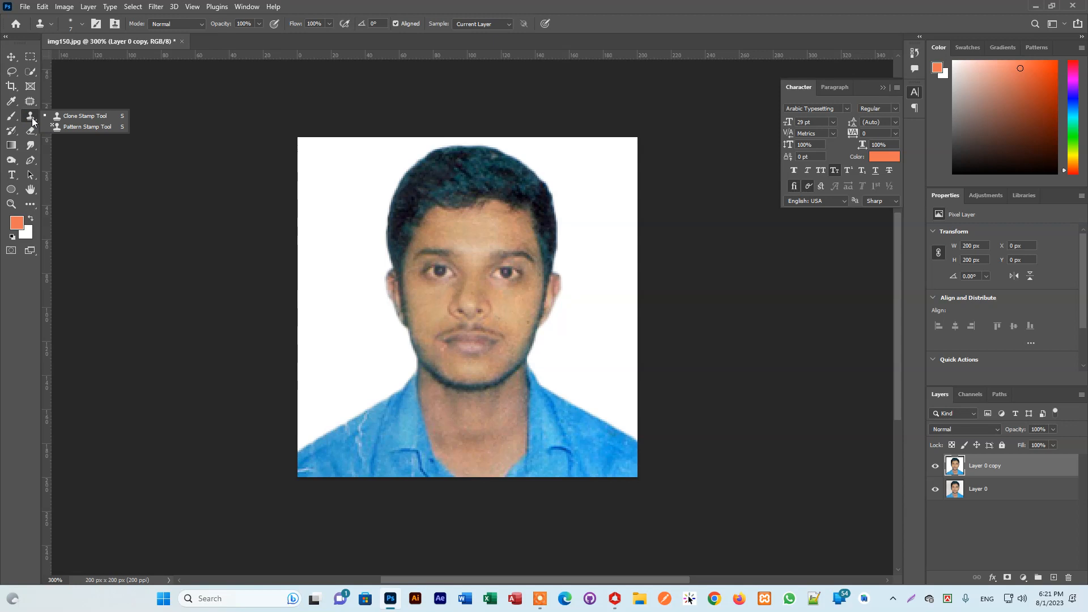
click(85, 116)
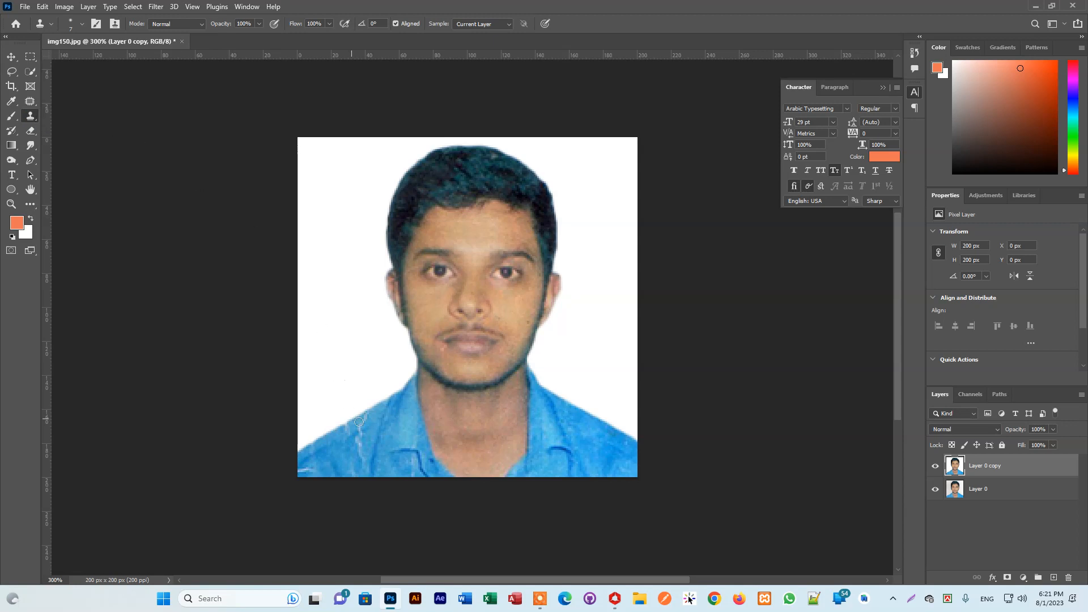
key(ctrl+plus)
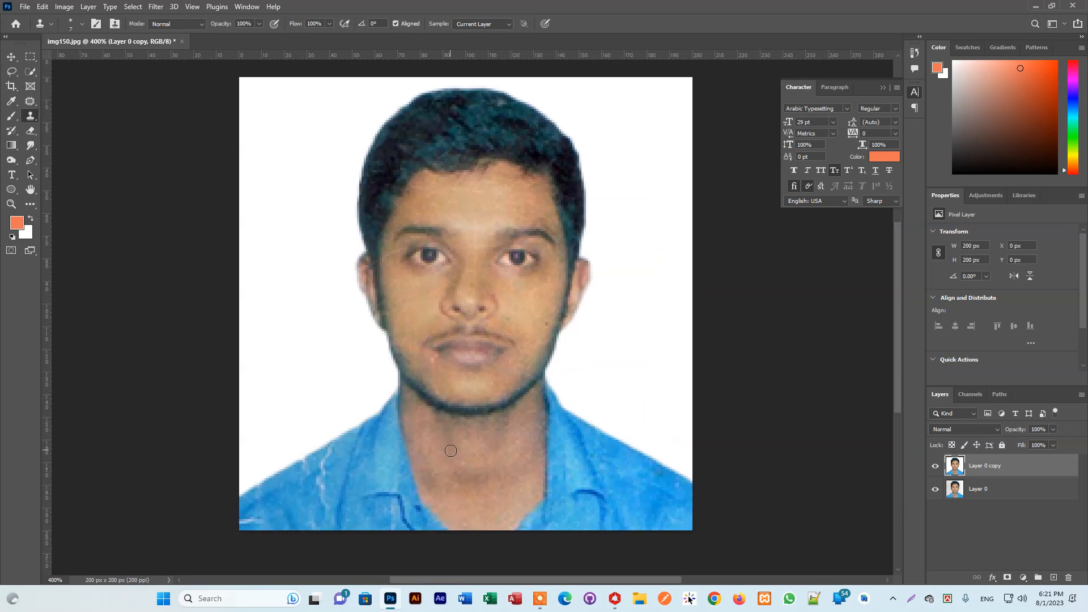
mouse_move(379, 362)
mouse_down()
mouse_move(442, 214)
mouse_move(316, 323)
mouse_up()
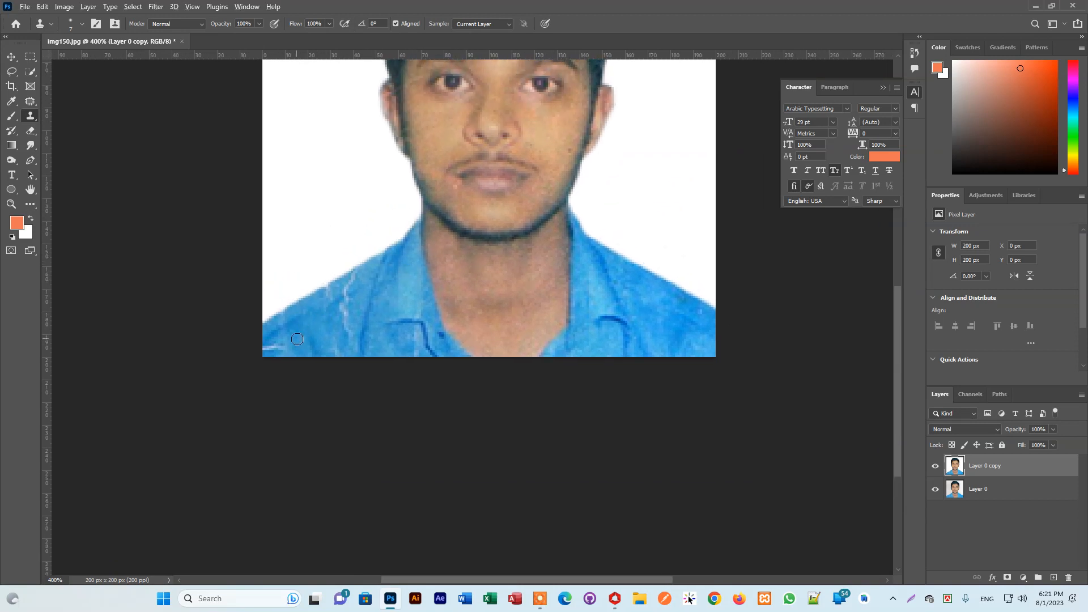
alt+click(293, 345)
drag(280, 345, 251, 345)
Repair the white scratches on the left shoulder and below the left collar of the shirt with the Patch tool
click(25, 104)
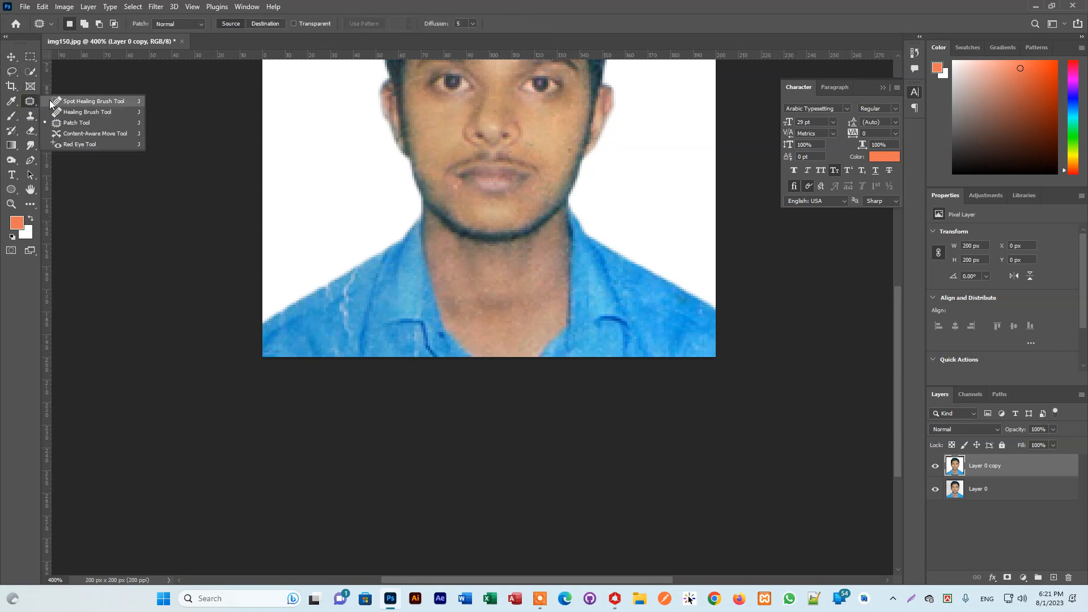
click(83, 125)
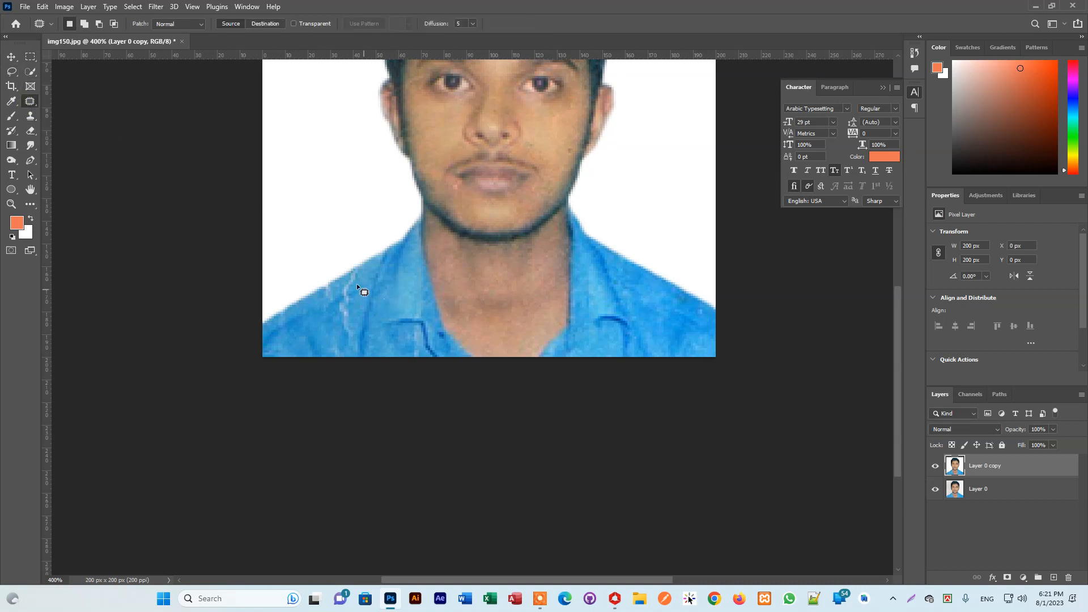
mouse_move(360, 274)
mouse_down()
mouse_move(355, 344)
mouse_move(336, 312)
mouse_move(350, 273)
mouse_move(364, 277)
mouse_move(372, 317)
mouse_up()
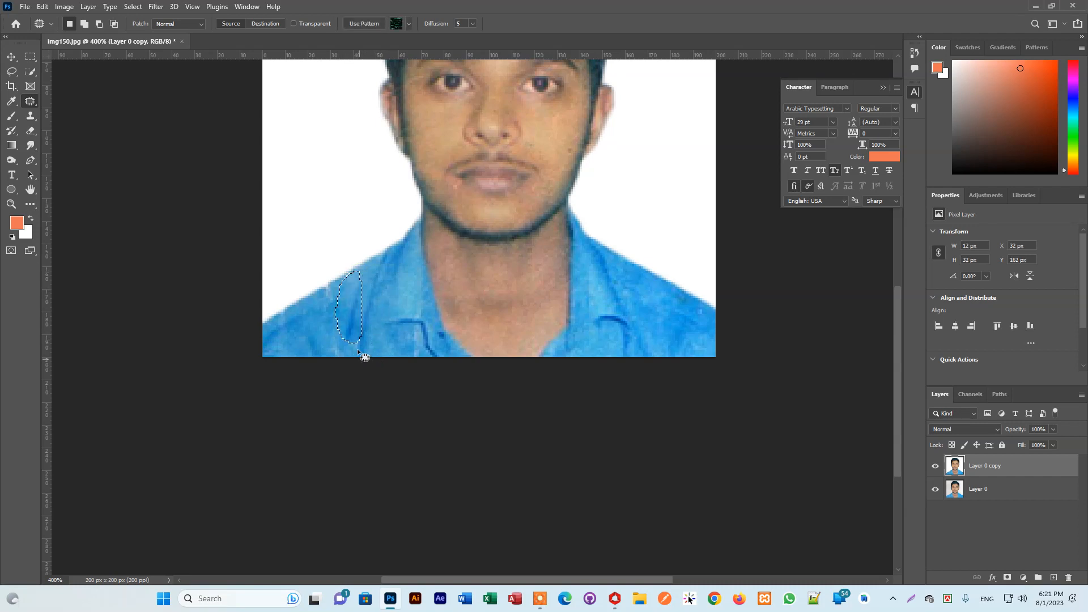
mouse_move(331, 284)
mouse_down()
mouse_move(335, 299)
mouse_move(321, 298)
mouse_move(325, 285)
mouse_move(341, 289)
mouse_up()
mouse_move(342, 343)
mouse_down()
mouse_move(327, 352)
mouse_move(316, 334)
mouse_move(342, 340)
mouse_up()
mouse_move(421, 328)
mouse_down()
mouse_move(430, 357)
mouse_move(416, 343)
mouse_move(421, 326)
mouse_up()
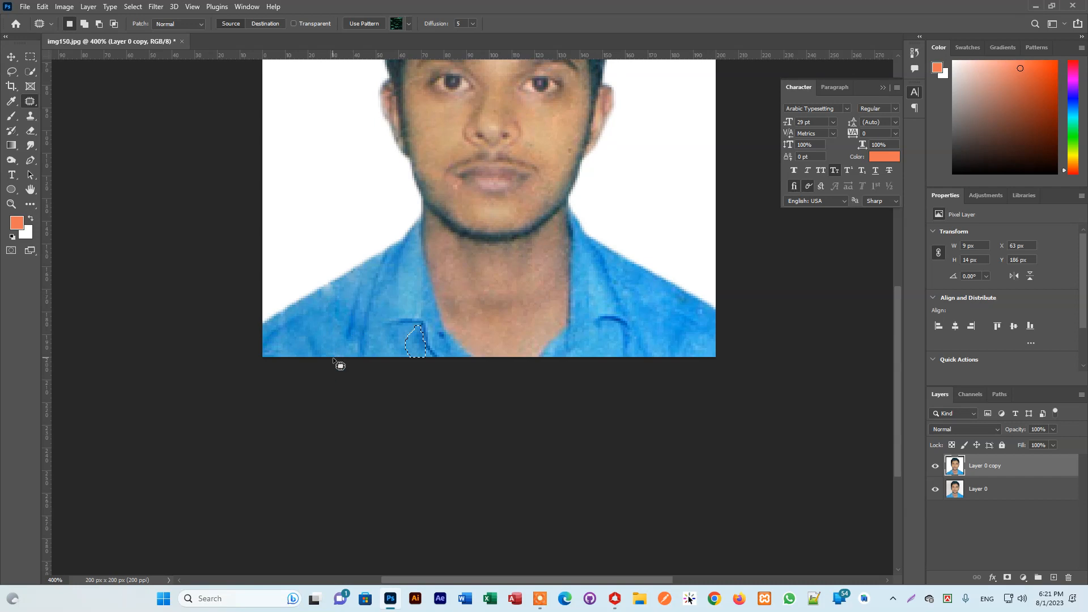
Select the skin of the face and neck on Layer 0 copy with the Magic Wand tool at tolerance 32
drag(569, 315, 545, 466)
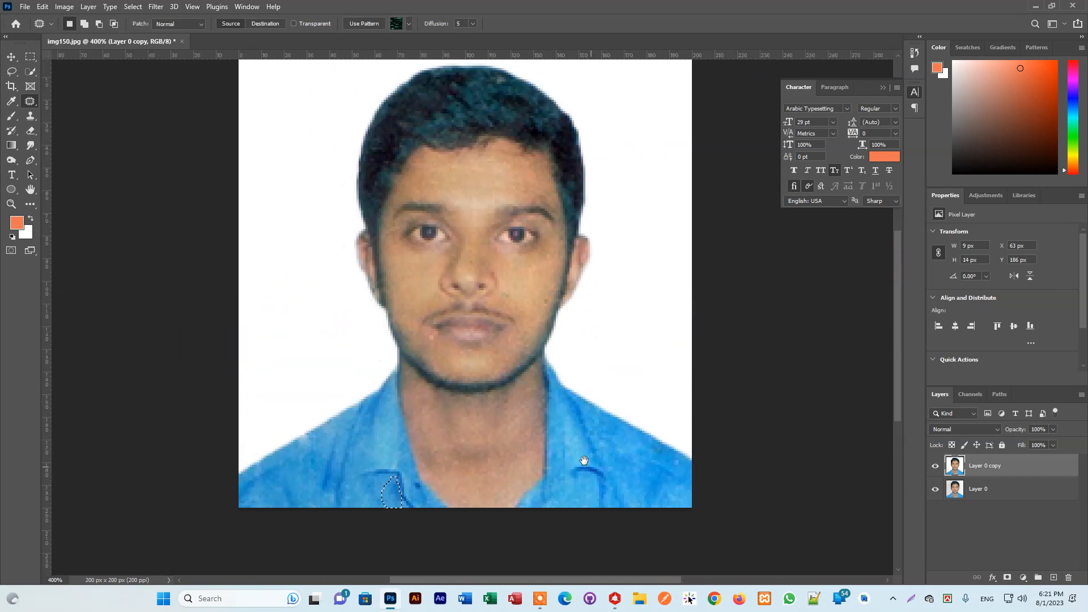
click(32, 72)
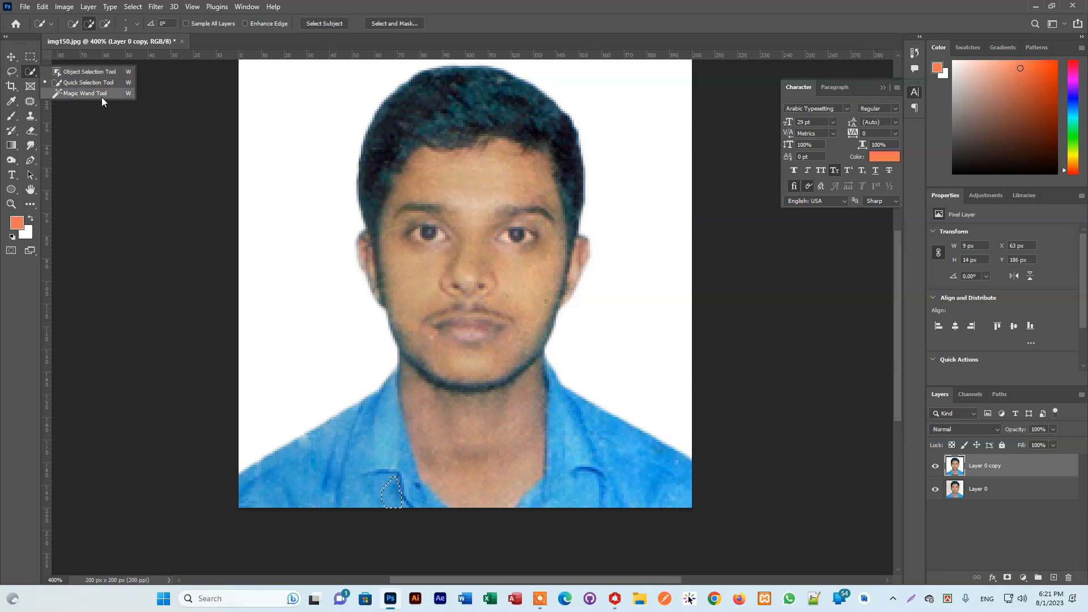
click(78, 94)
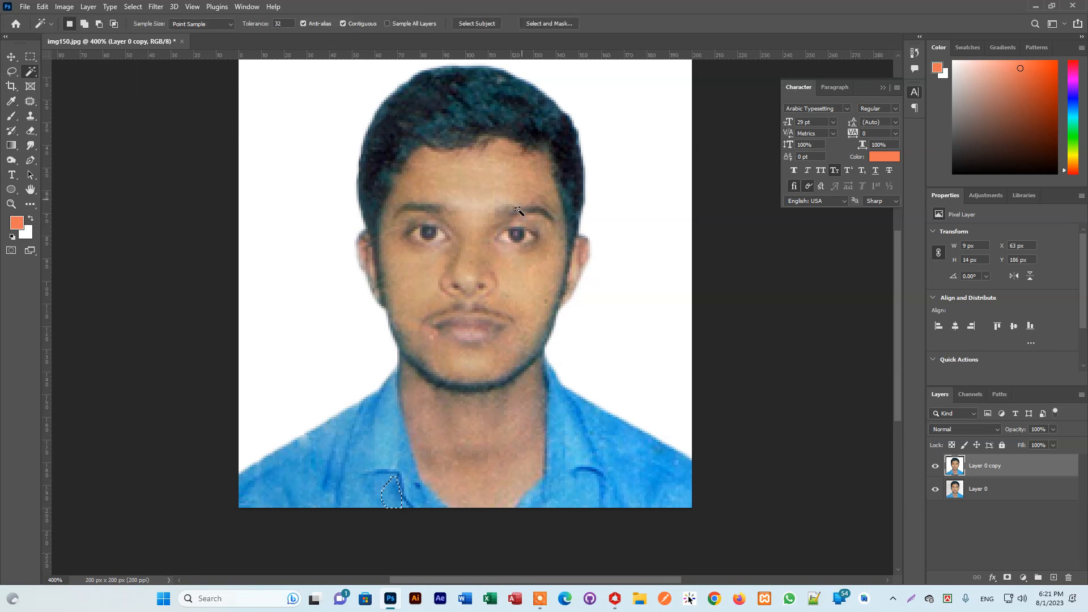
click(484, 179)
shift+click(410, 275)
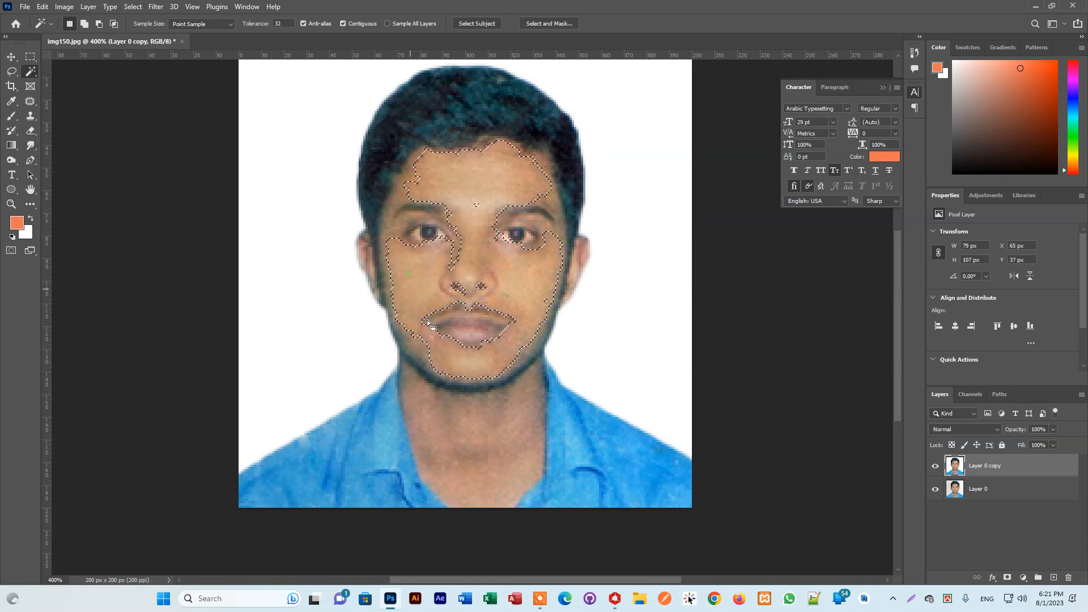
click(474, 447)
shift+click(425, 259)
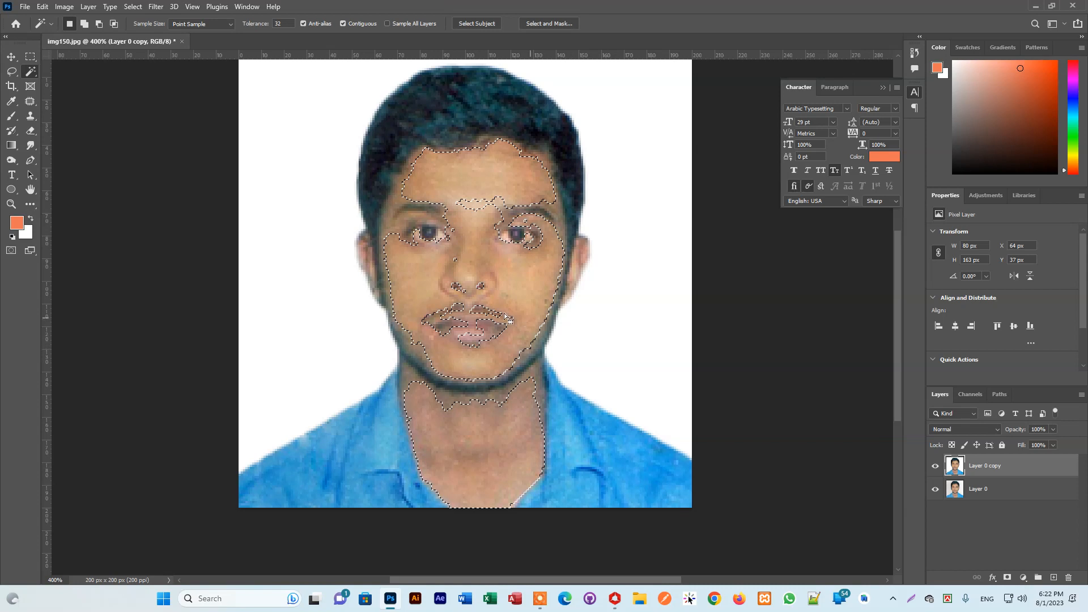
Try to feather the face and neck selection by 35 pixels
right_click(436, 209)
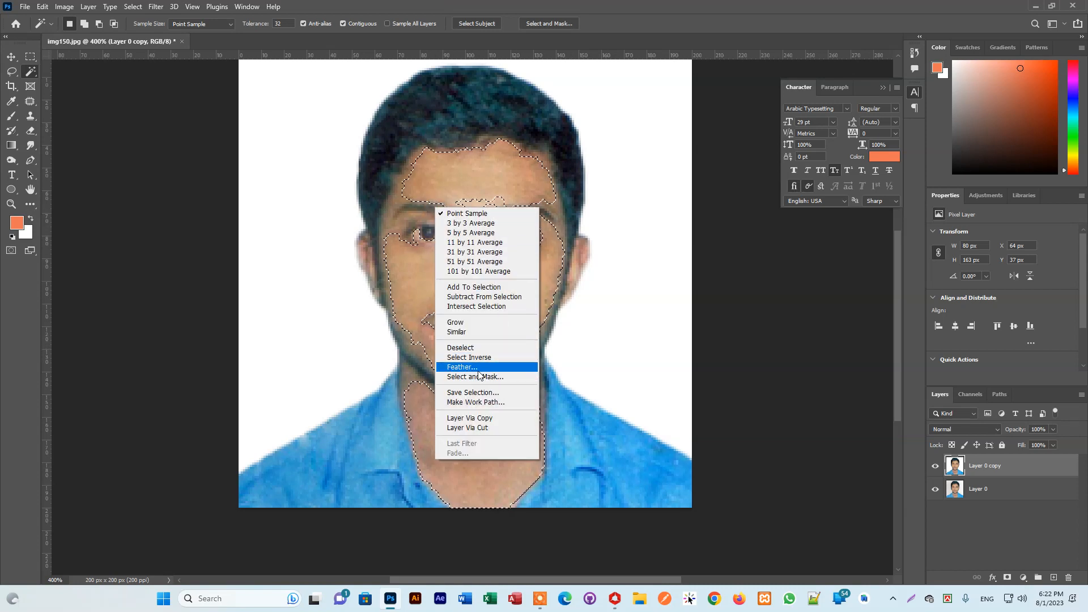
click(499, 367)
text(320)
key(BackSpace)
key(BackSpace)
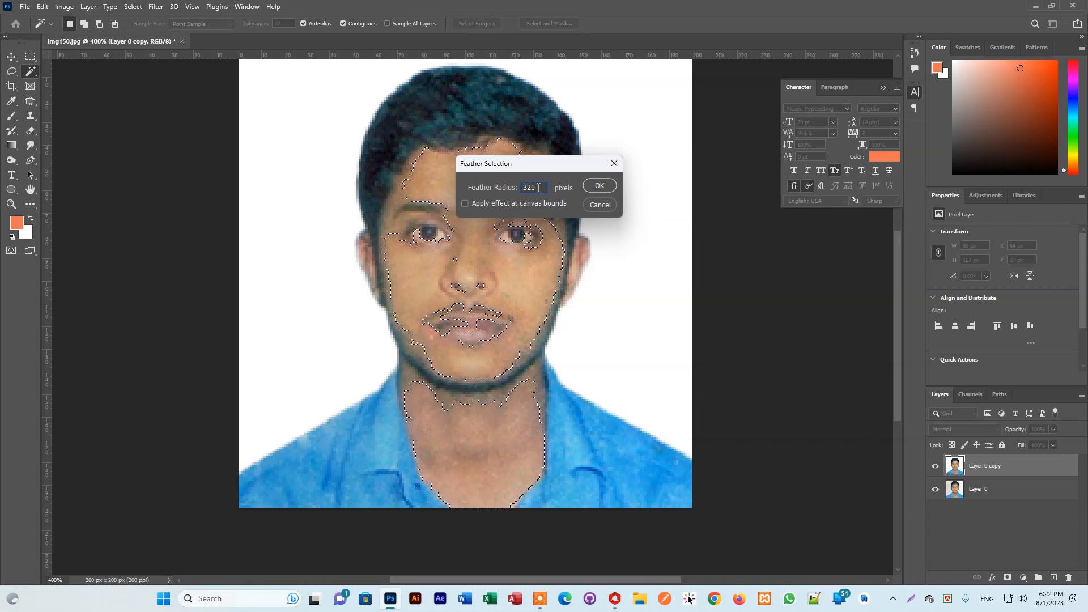
click(594, 186)
click(533, 222)
Reselect the face and neck skin with the Magic Wand and feather the selection by 25 pixels
click(475, 208)
shift+click(503, 434)
shift+click(415, 260)
right_click(466, 189)
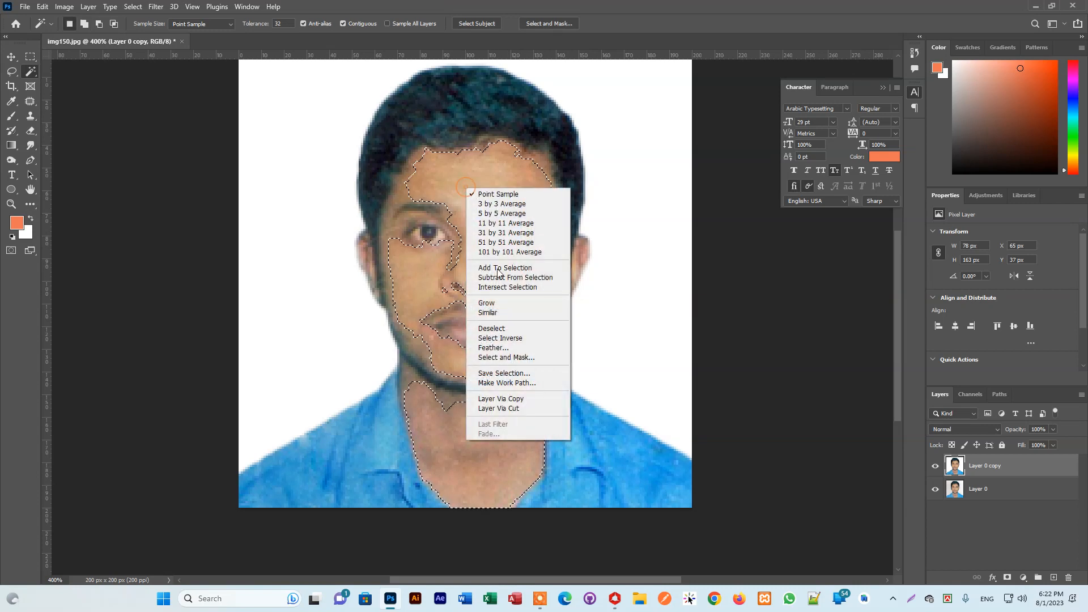
click(492, 347)
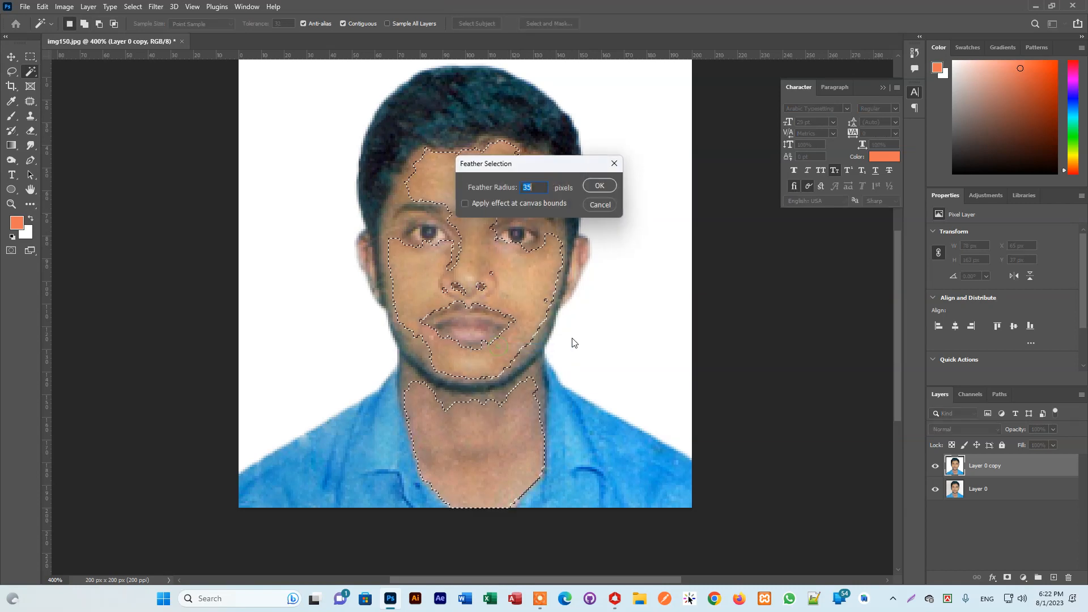
text(25)
click(599, 185)
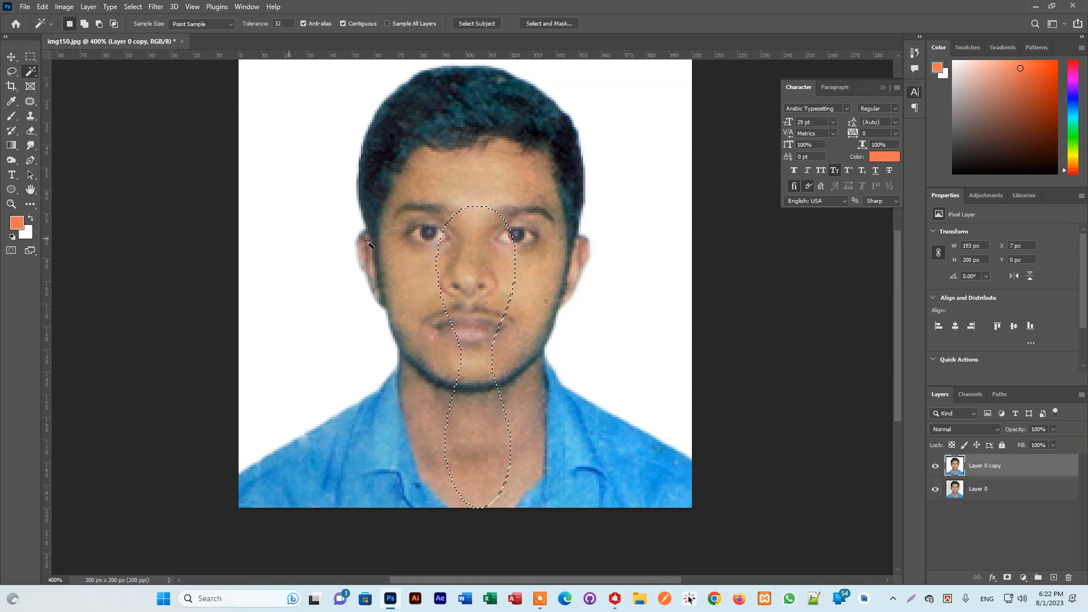
Brighten the feathered skin selection with Curves, raising the RGB curve at input 114 to output 143
key(ctrl+m)
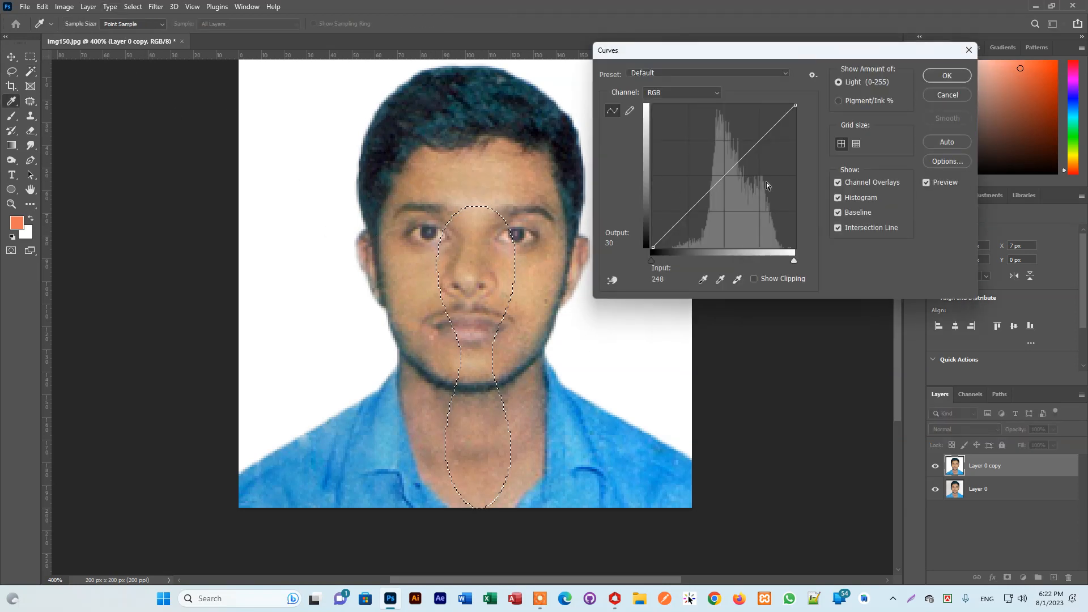
drag(717, 182, 717, 167)
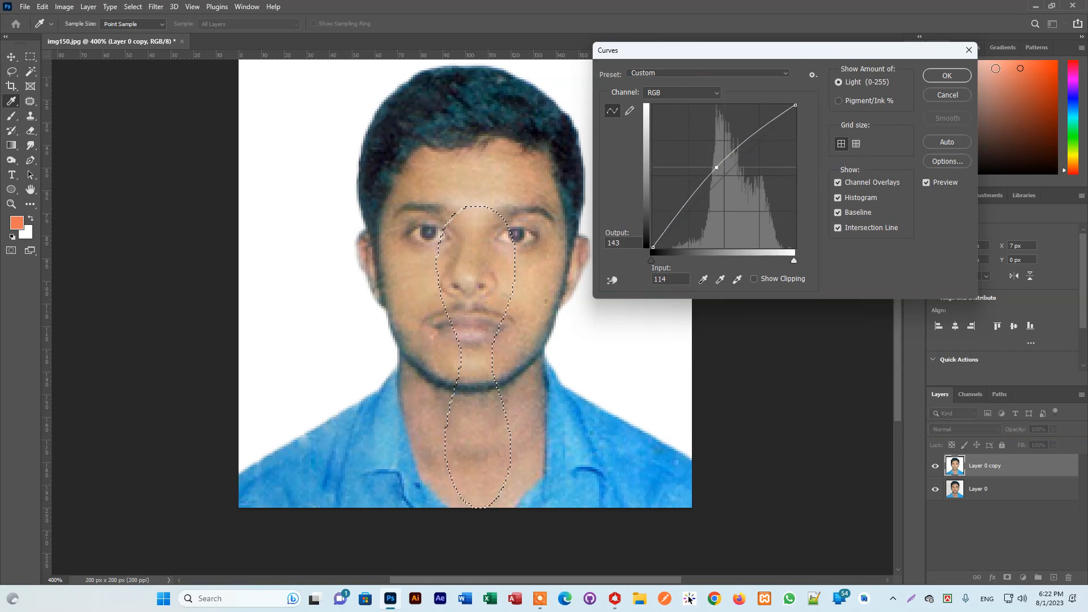
click(947, 76)
Lighten the selected skin with Levels, using midtones 1.19, white input 207 and black output 39
key(ctrl+l)
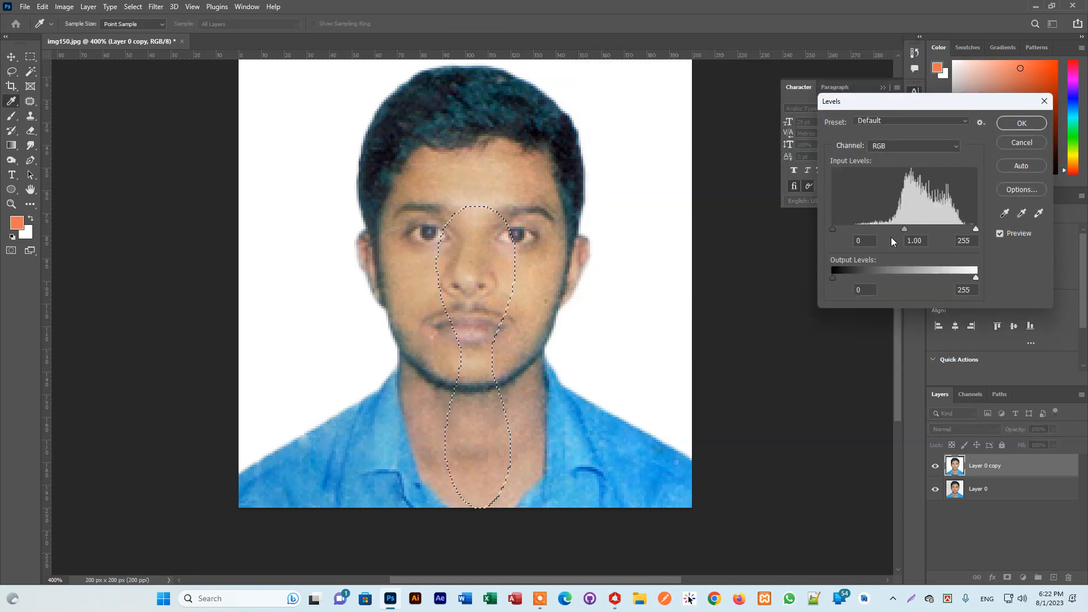
mouse_move(904, 229)
mouse_down()
mouse_move(923, 226)
mouse_move(905, 224)
mouse_up()
drag(976, 227, 949, 226)
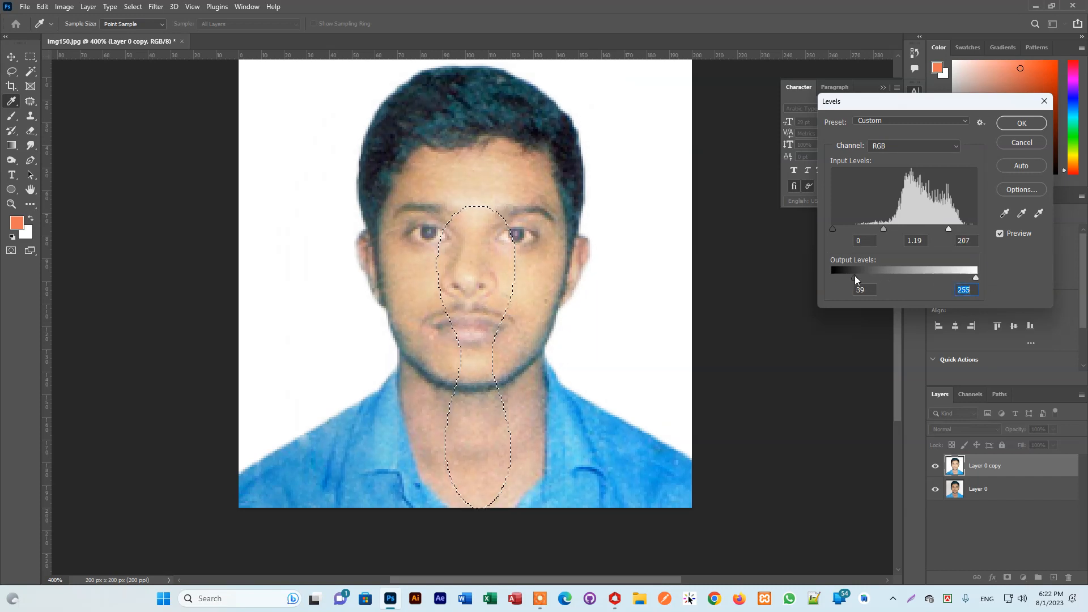
click(1022, 123)
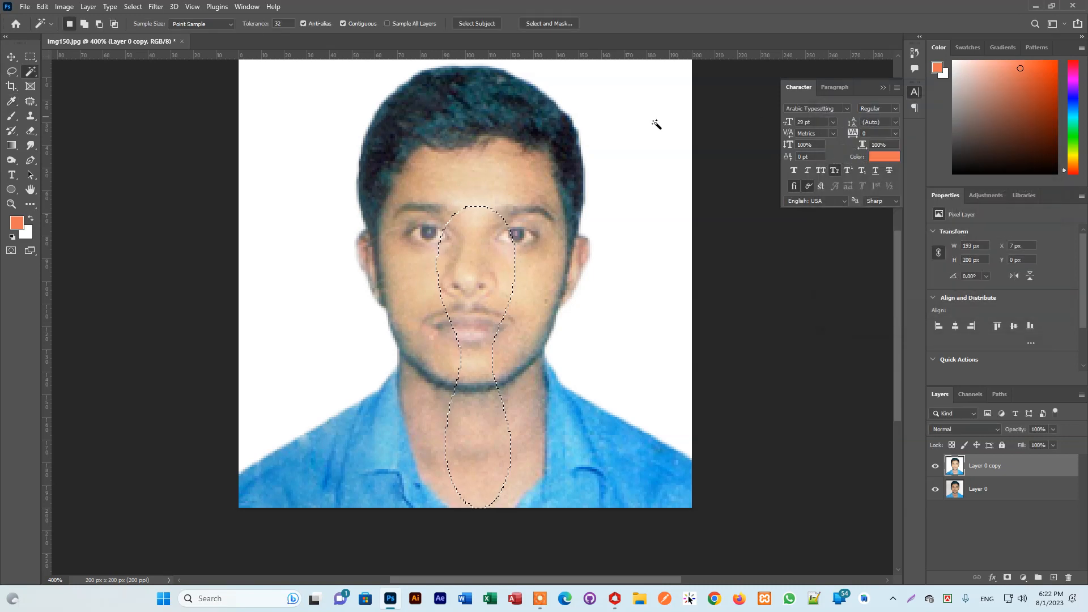
Raise the selected skin's brightness to 26 with Brightness/Contrast, leaving contrast at 0
click(64, 6)
click(83, 36)
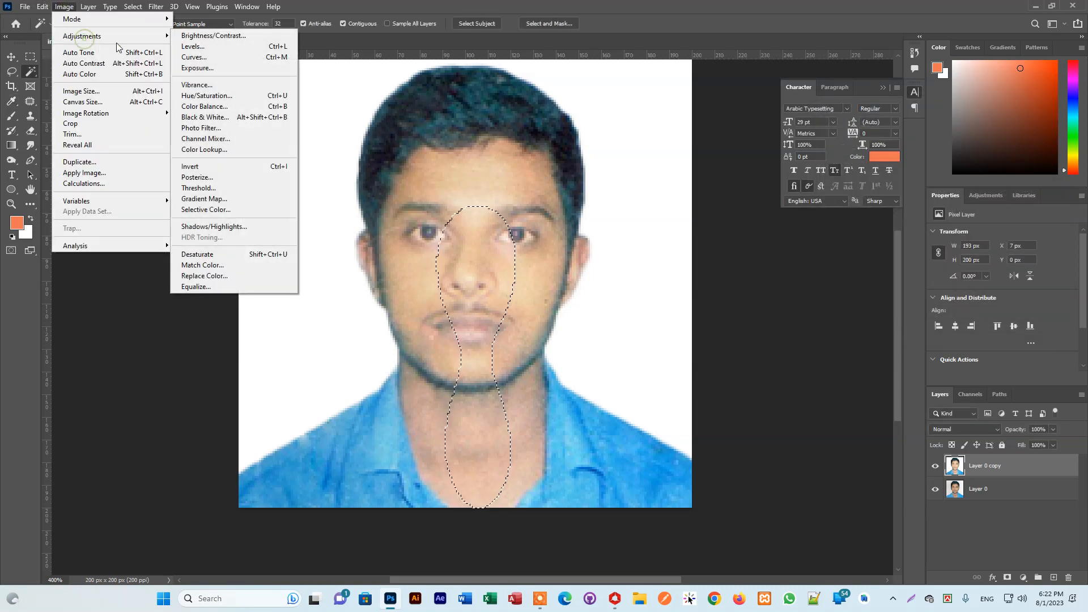
click(213, 36)
drag(553, 149, 721, 128)
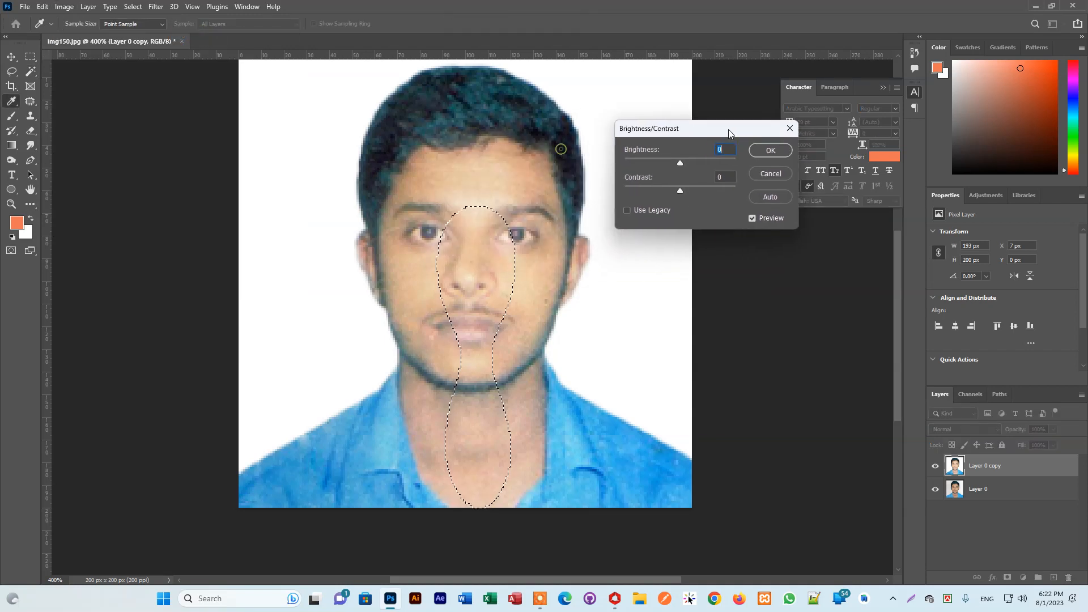
drag(679, 165, 690, 164)
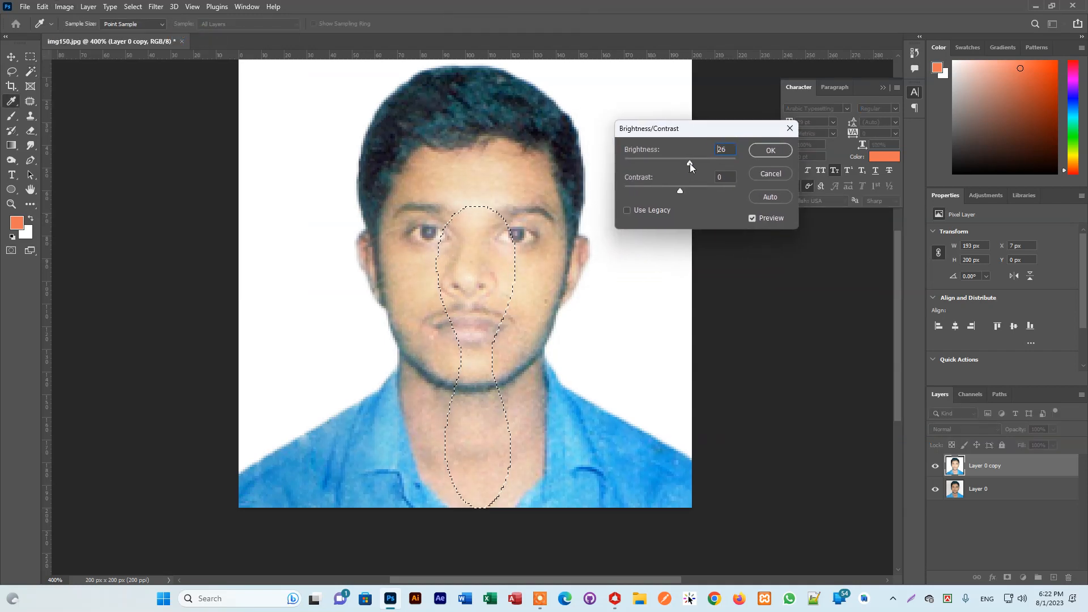
click(770, 150)
key(w)
Adjust the Reds of the selected skin with Hue/Saturation to saturation -9 and lightness +32, and deselect
click(65, 7)
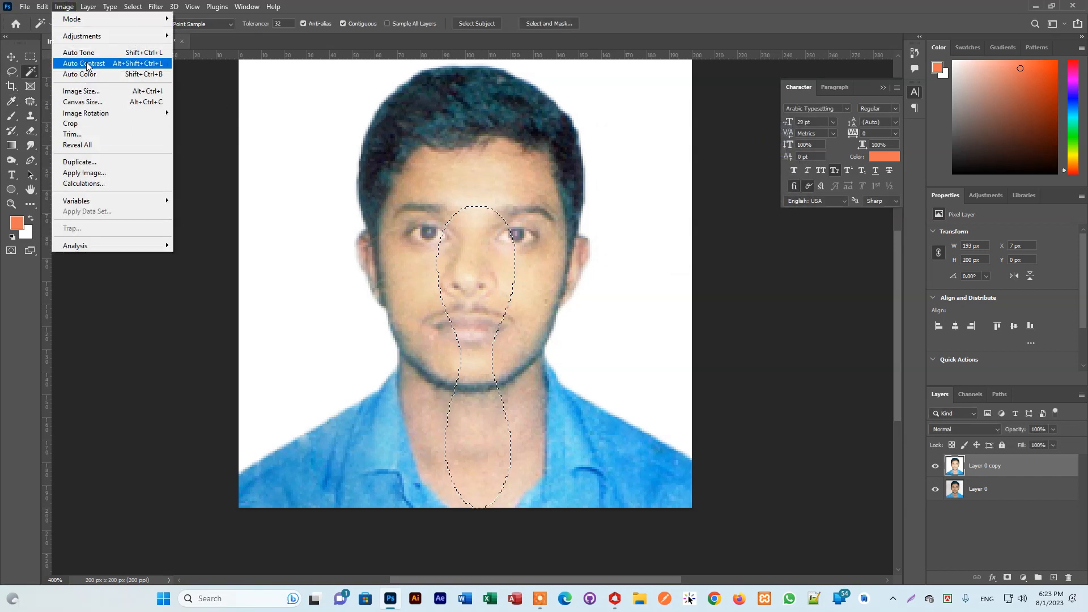
mouse_move(100, 36)
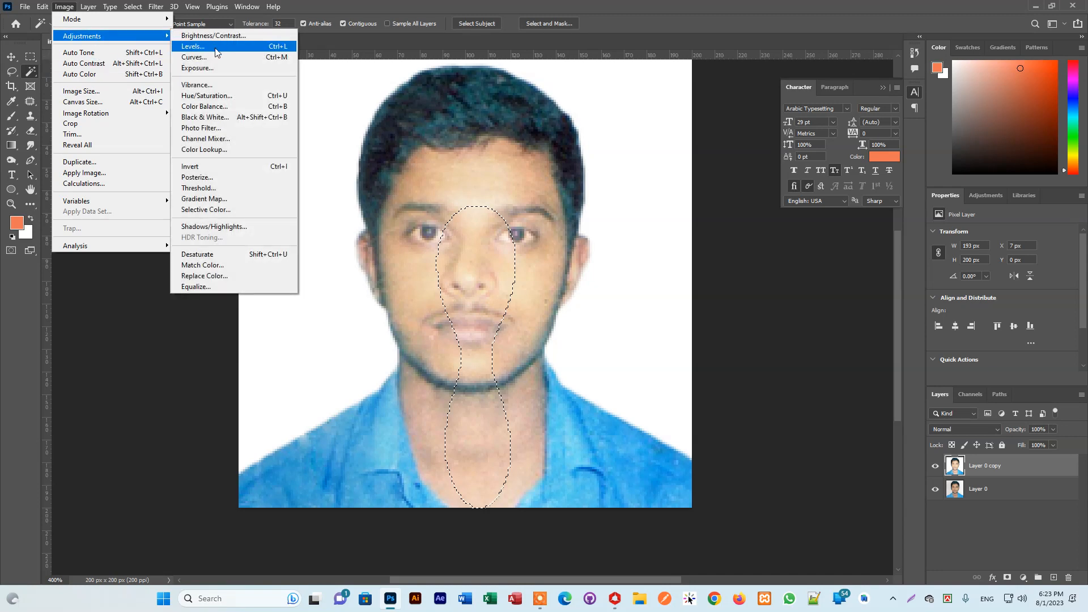
click(227, 97)
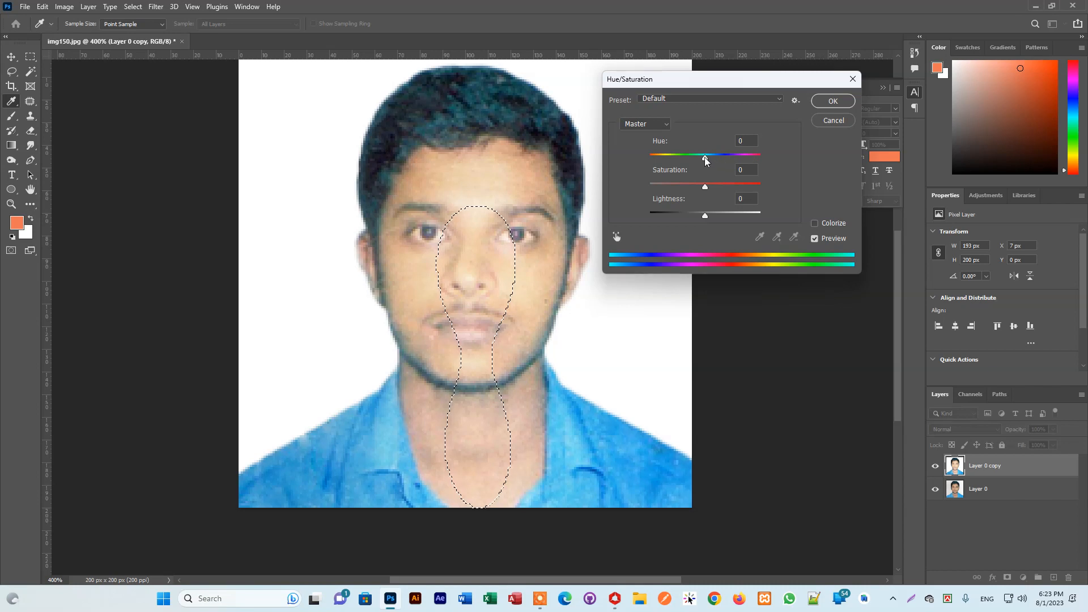
click(638, 124)
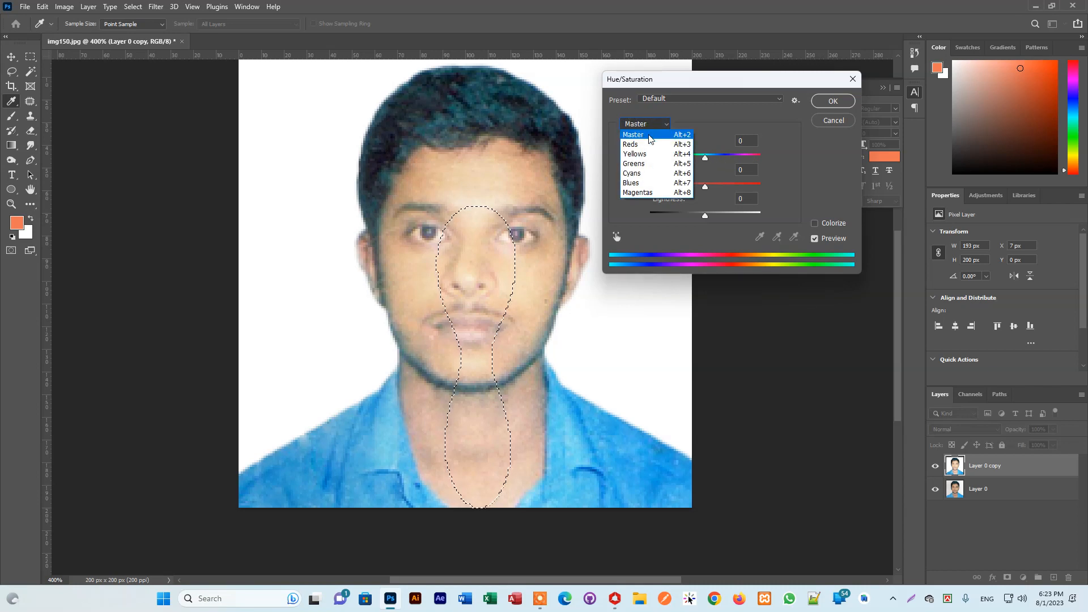
click(645, 147)
drag(706, 216, 725, 215)
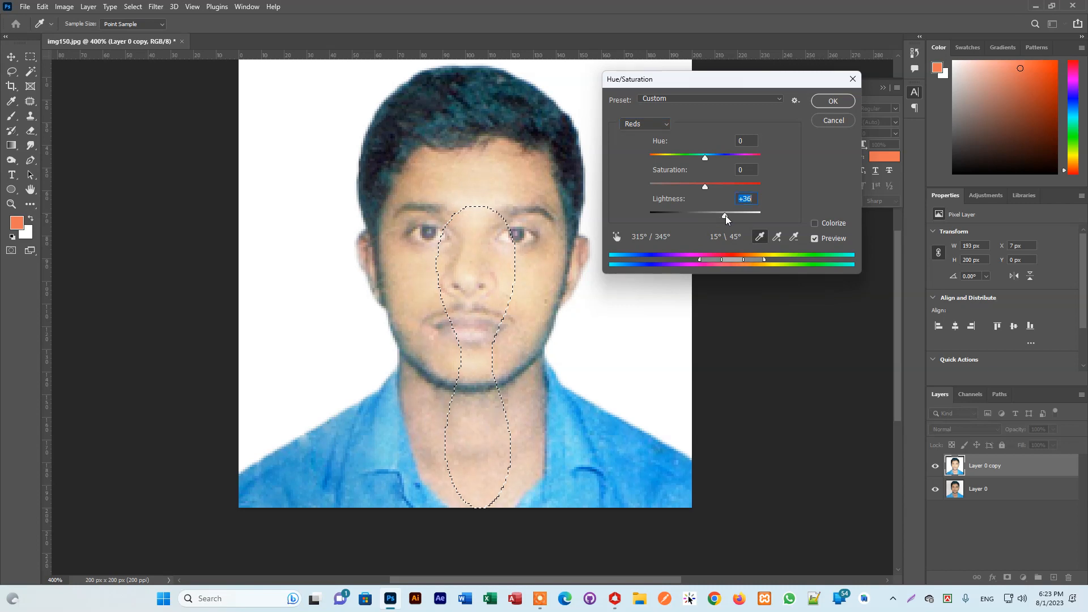
drag(705, 186, 700, 184)
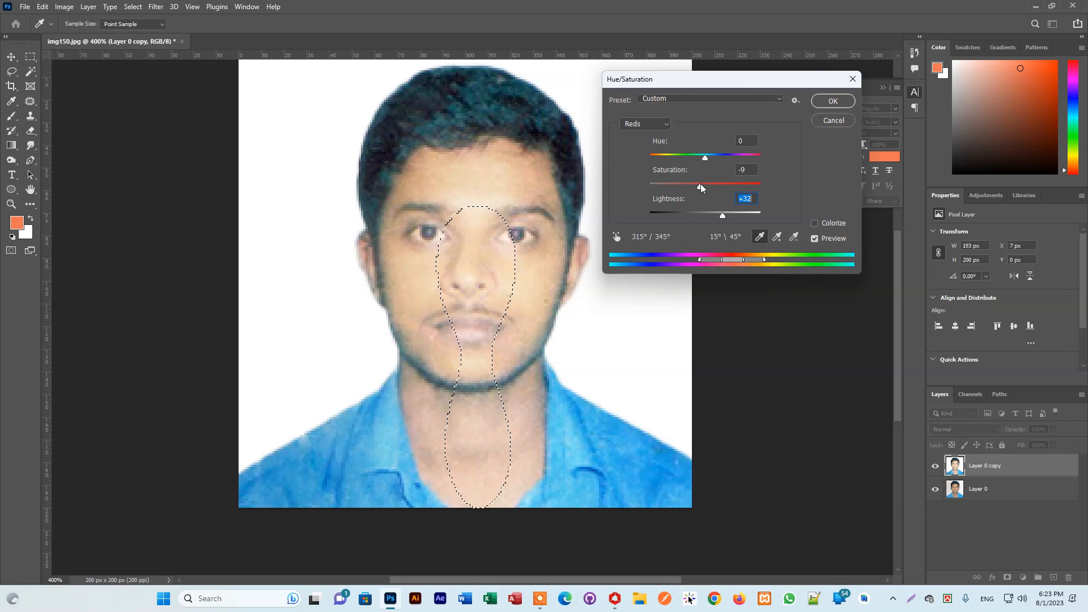
click(831, 101)
key(ctrl+minus)
key(ctrl+minus)
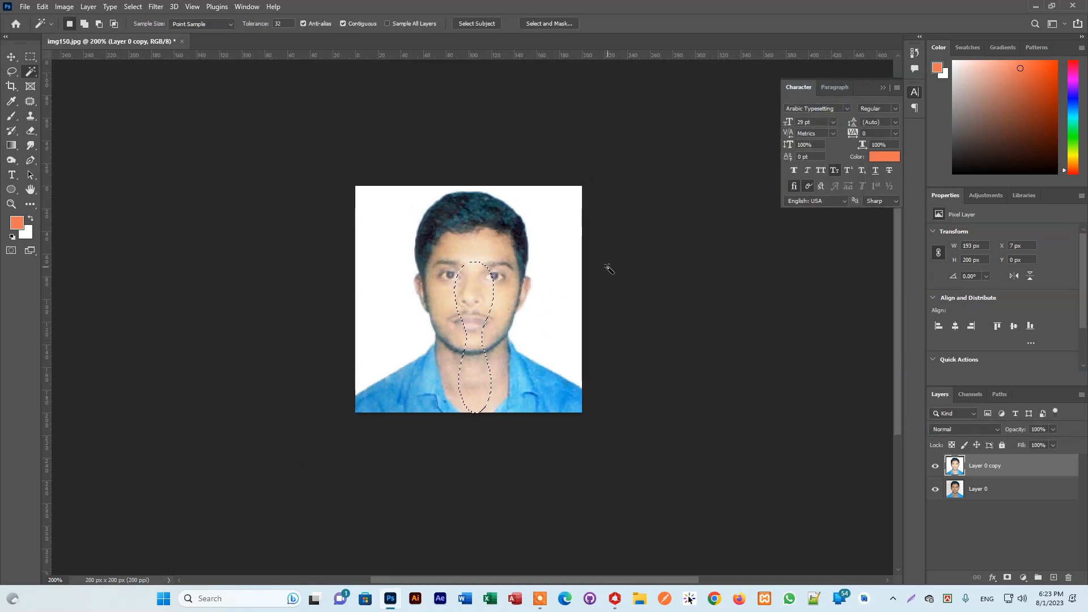
key(ctrl+d)
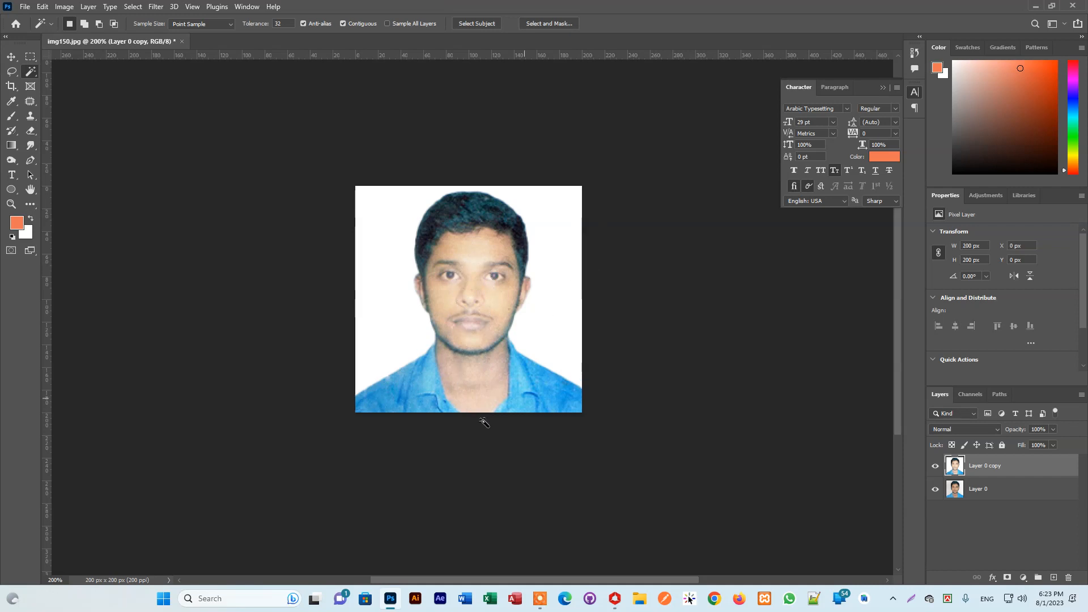
Compare the retouched Layer 0 copy with the original Layer 0 by toggling the layers' visibility
click(935, 490)
click(934, 492)
click(935, 466)
click(935, 466)
click(979, 490)
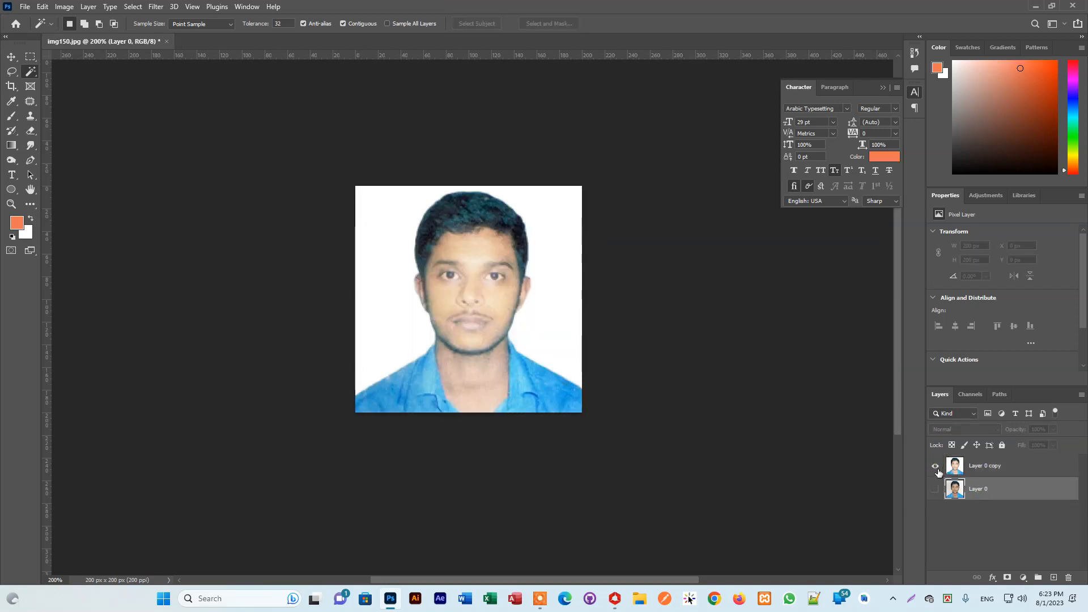
click(935, 466)
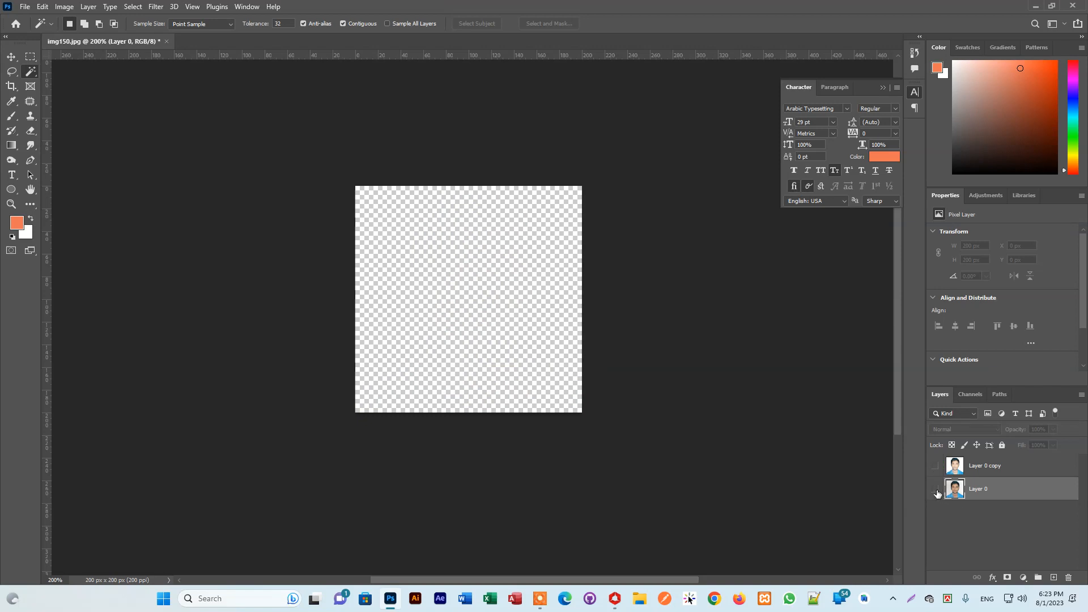
click(935, 490)
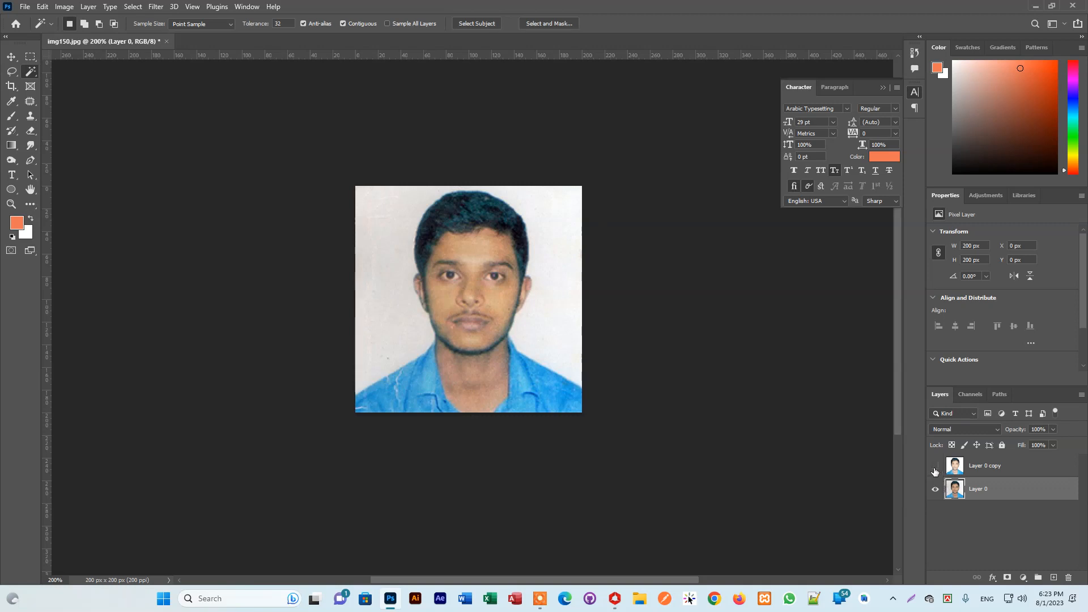
click(935, 466)
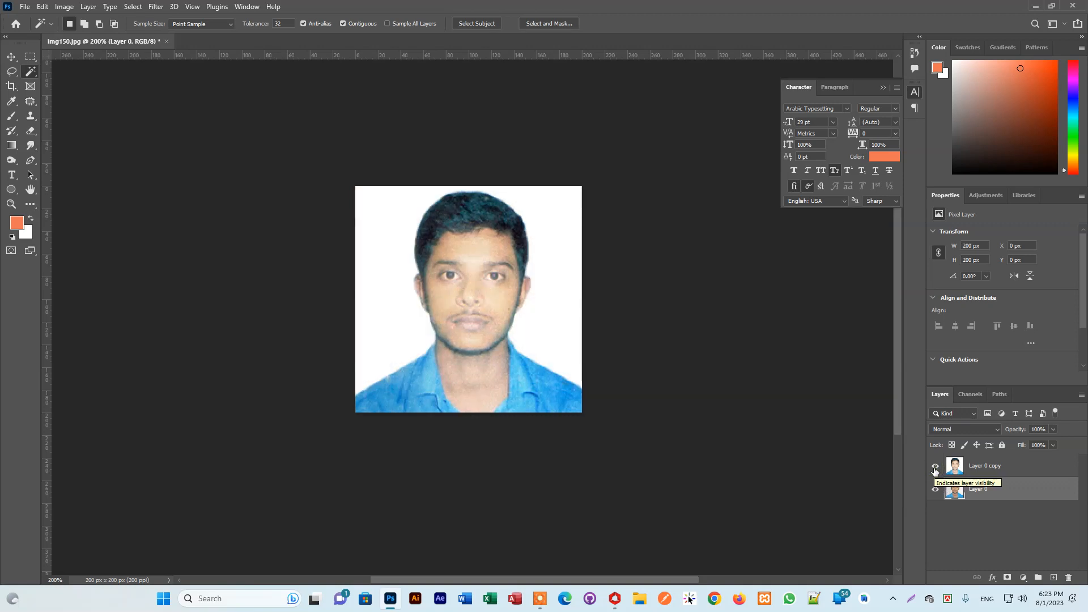
click(936, 467)
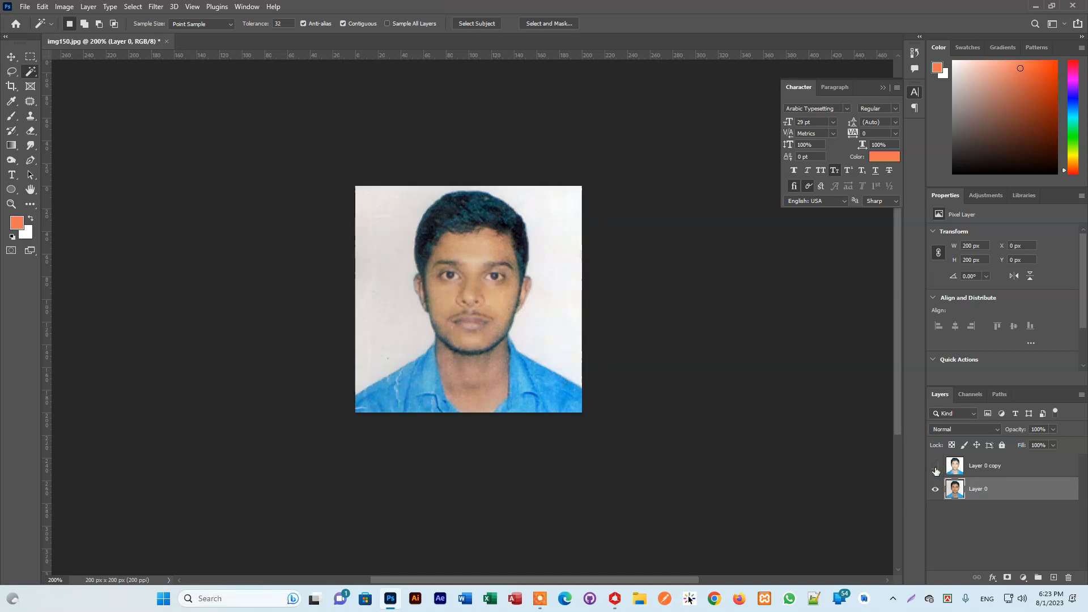
click(936, 467)
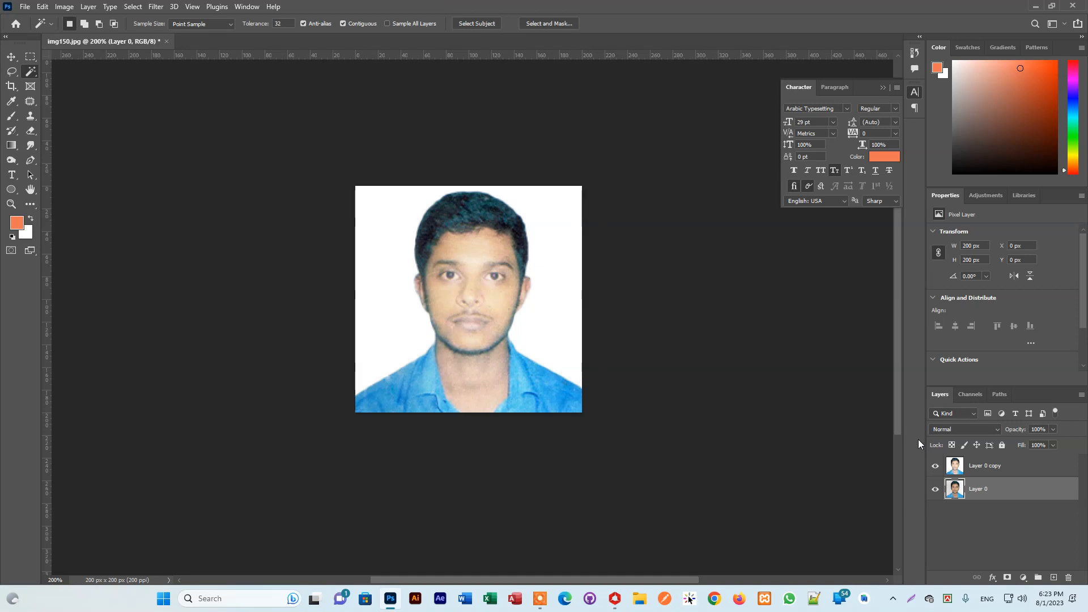
Burn several small dark spots onto the forehead and cheeks of Layer 0 copy, using the Midtones range and 50% exposure
click(11, 161)
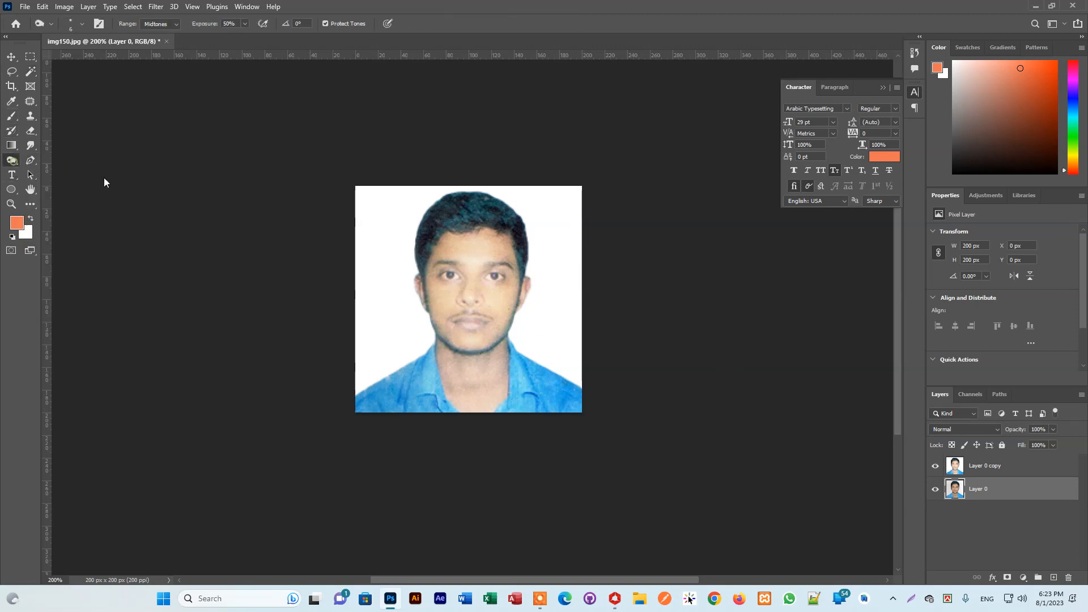
right_click(10, 161)
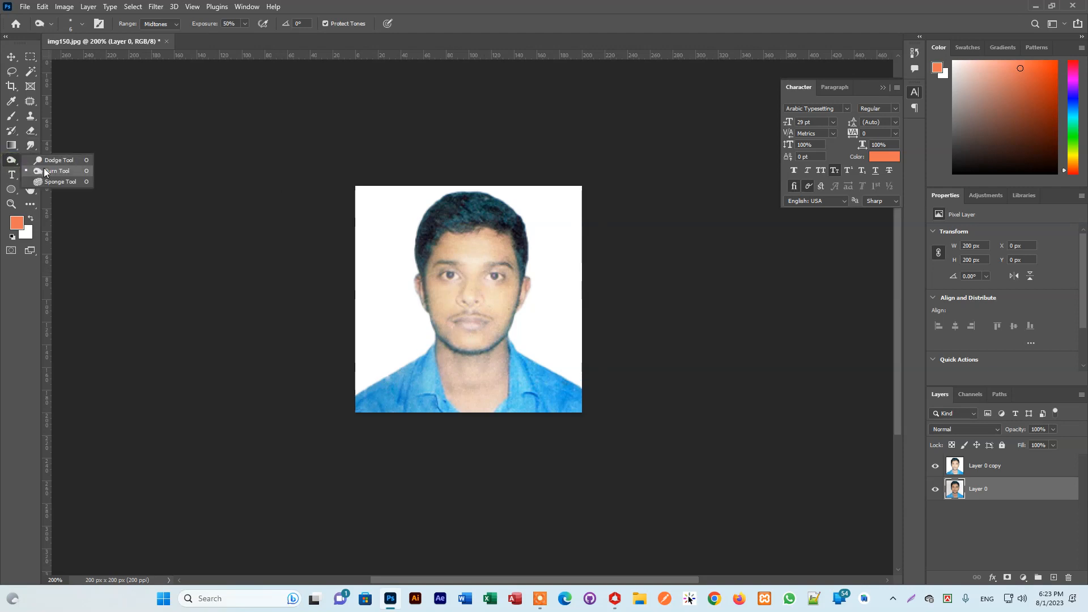
click(55, 173)
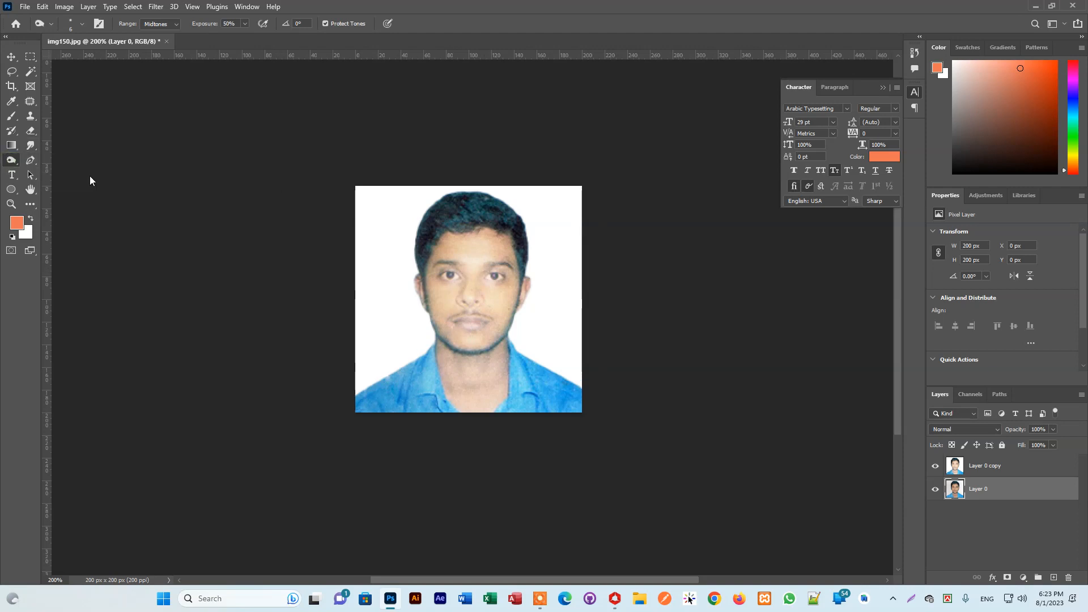
click(472, 255)
click(986, 467)
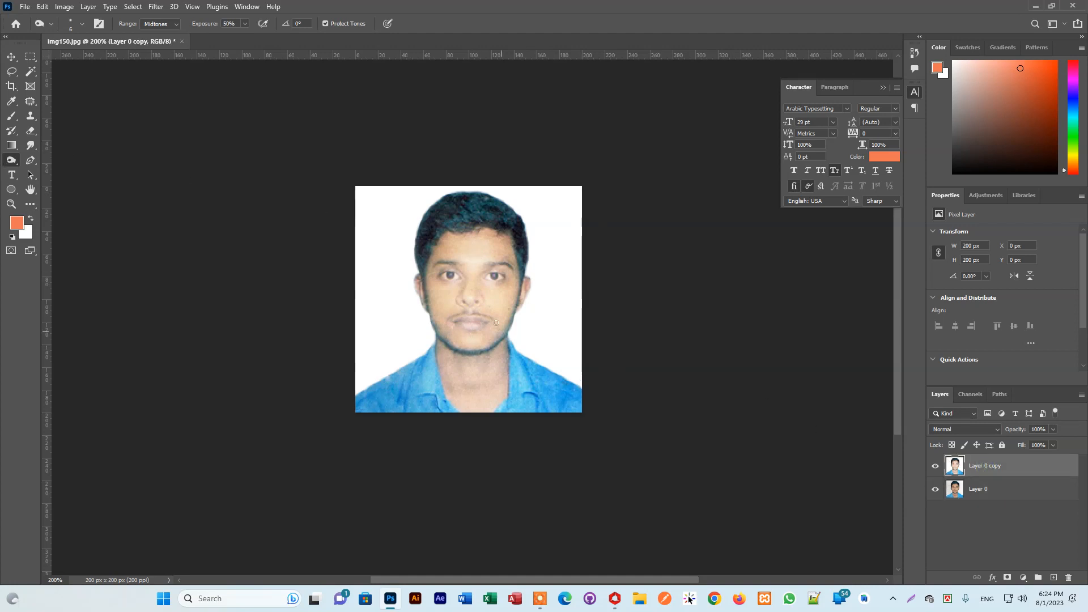
click(470, 255)
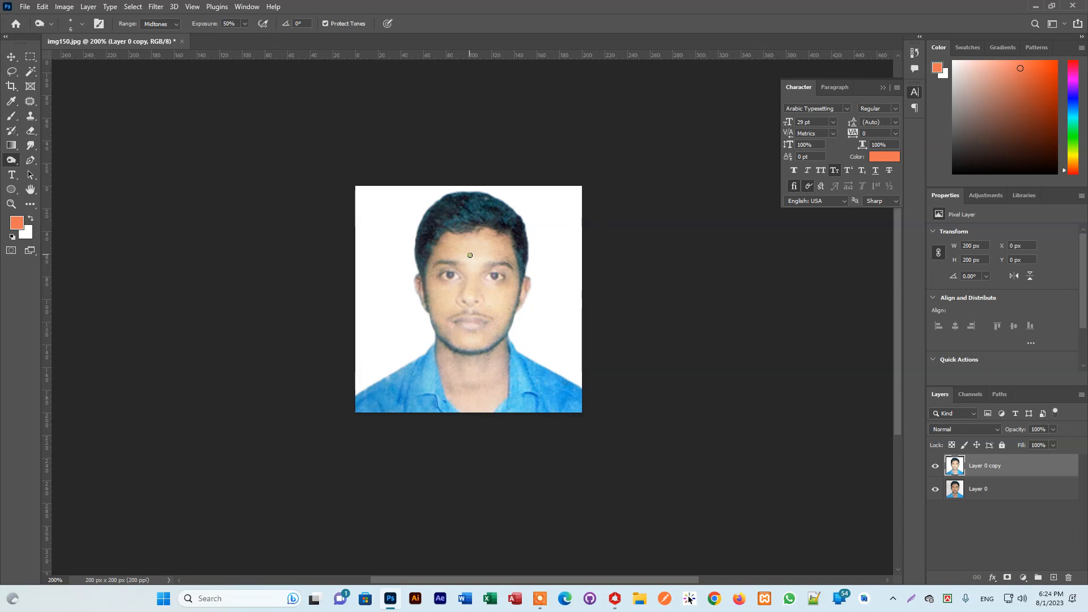
click(496, 300)
click(487, 247)
click(444, 315)
Remove the dark spots from the forehead and cheeks with the Spot Healing Brush at size 8, in Content-Aware mode
key(ctrl+plus)
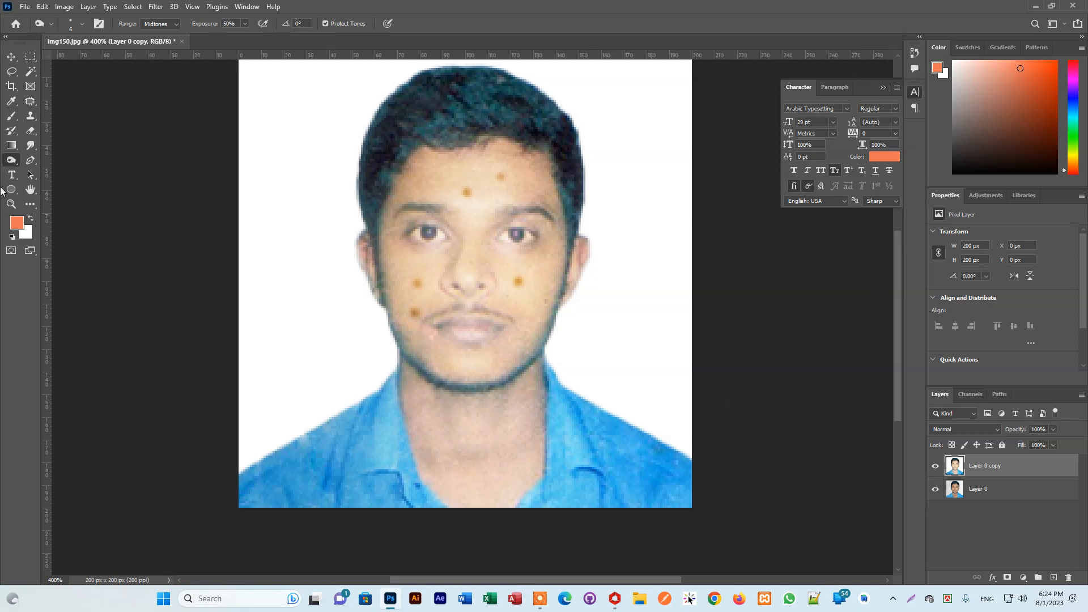
click(31, 106)
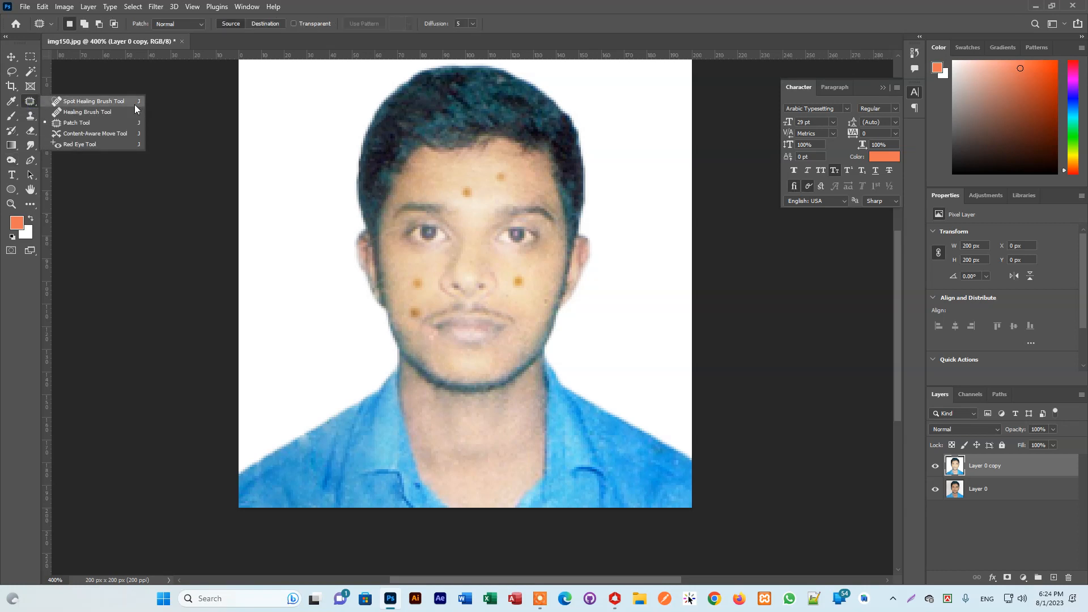
click(118, 99)
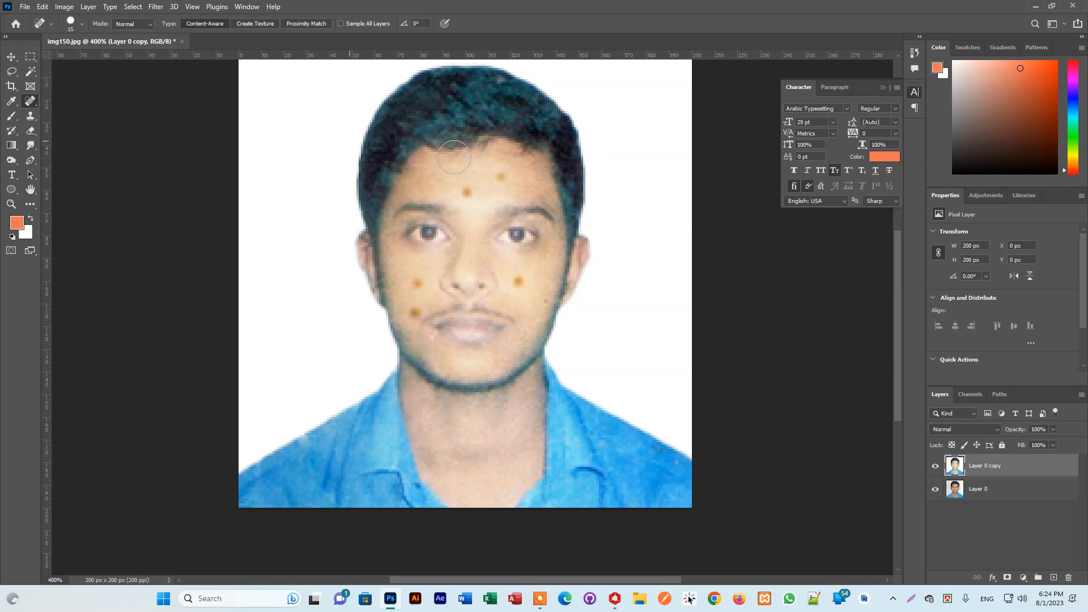
key(bracketleft)
key(bracketleft)
key(bracketleft)
drag(504, 175, 492, 188)
drag(473, 190, 466, 192)
drag(418, 281, 418, 282)
drag(518, 282, 517, 287)
drag(412, 311, 409, 310)
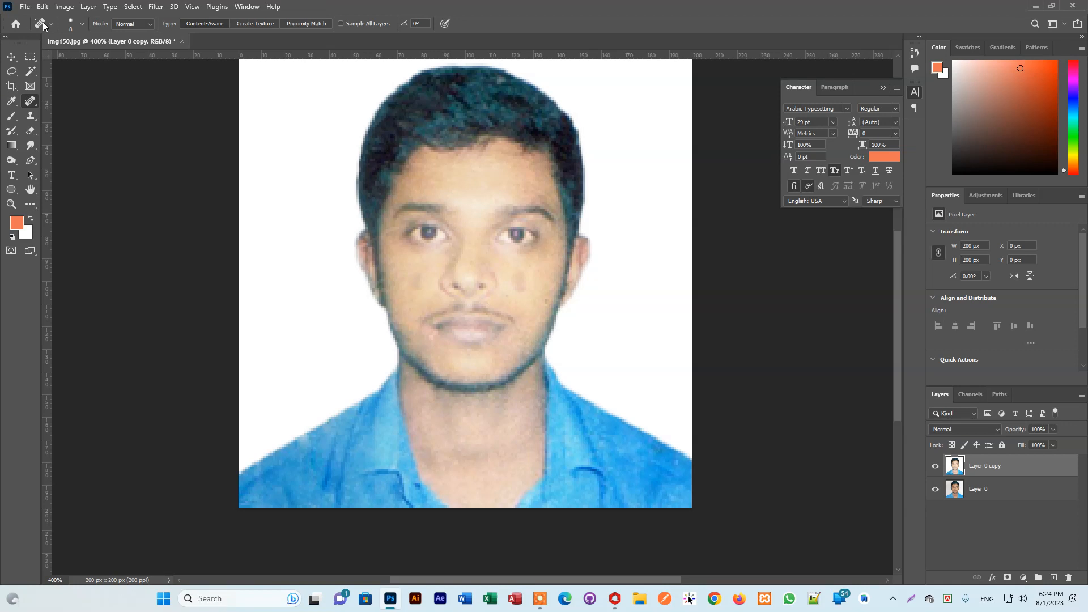
click(25, 6)
click(48, 30)
scroll(646, 303, down, 1)
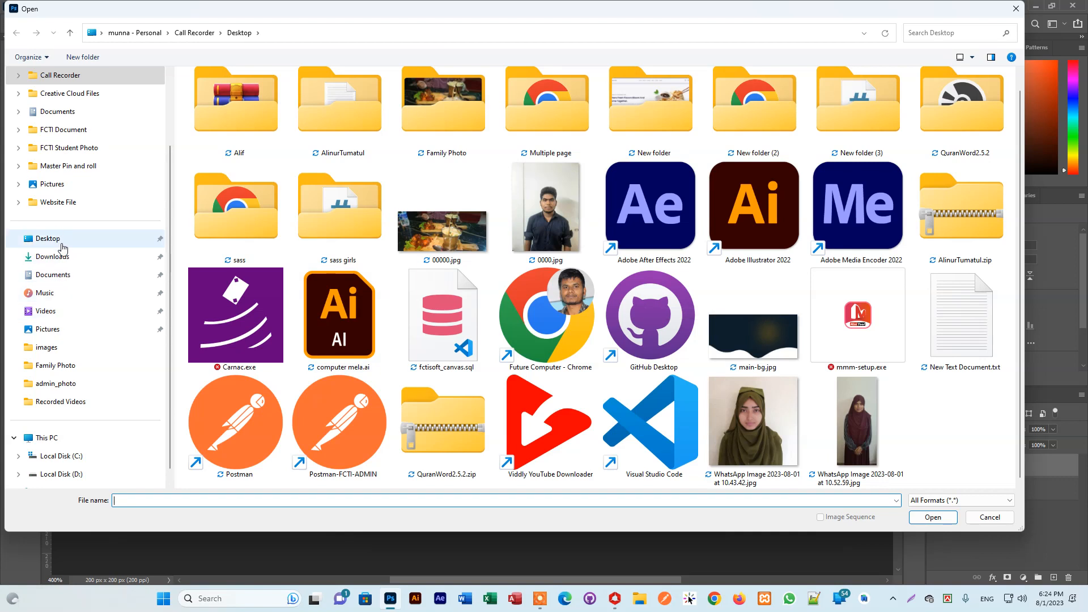
click(49, 329)
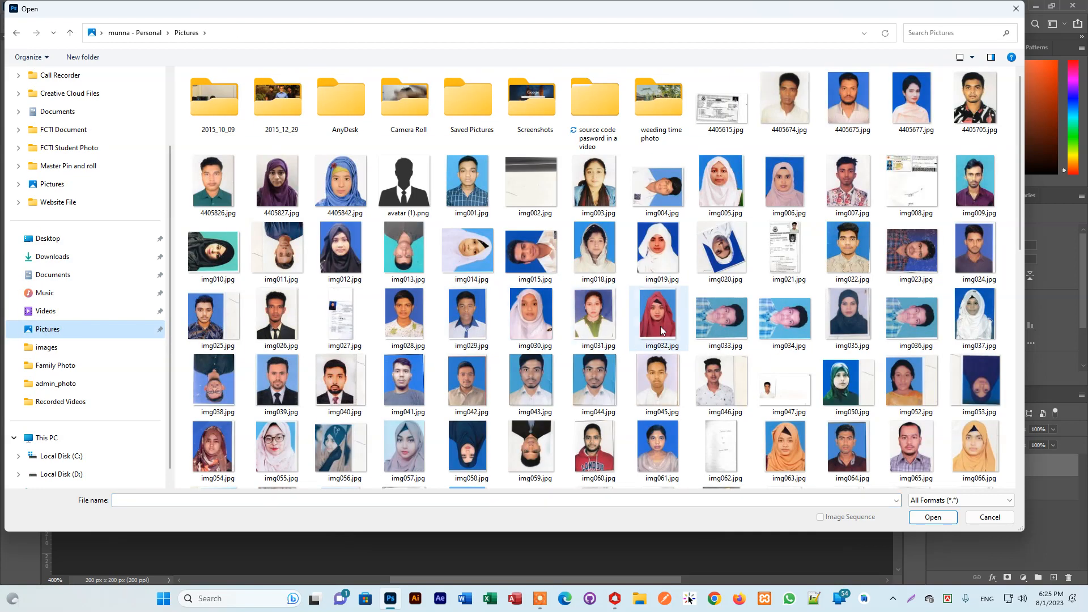
scroll(694, 325, down, 8)
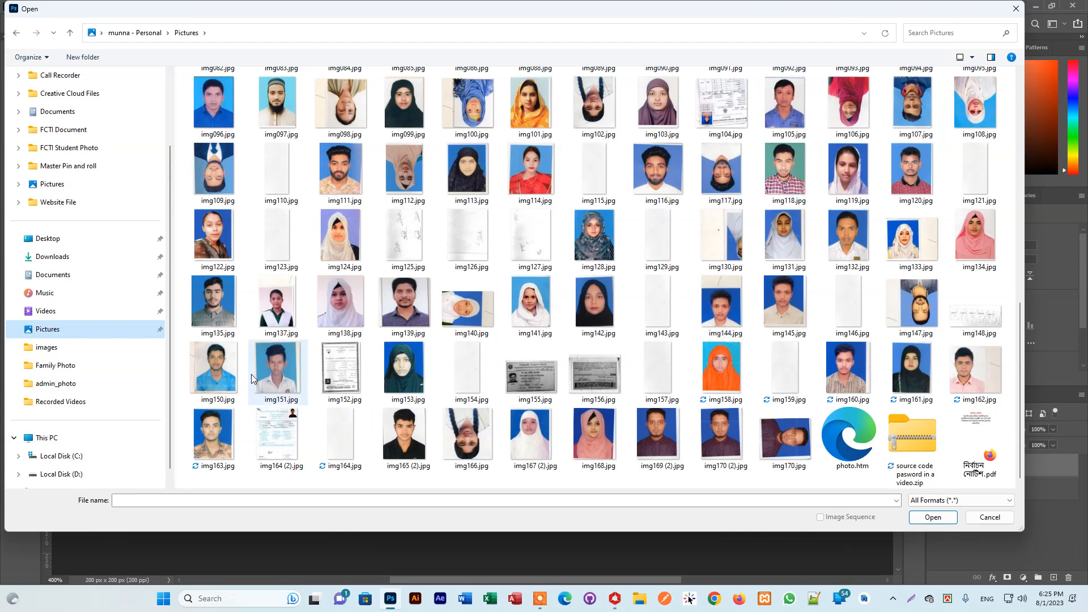
scroll(250, 374, up, 8)
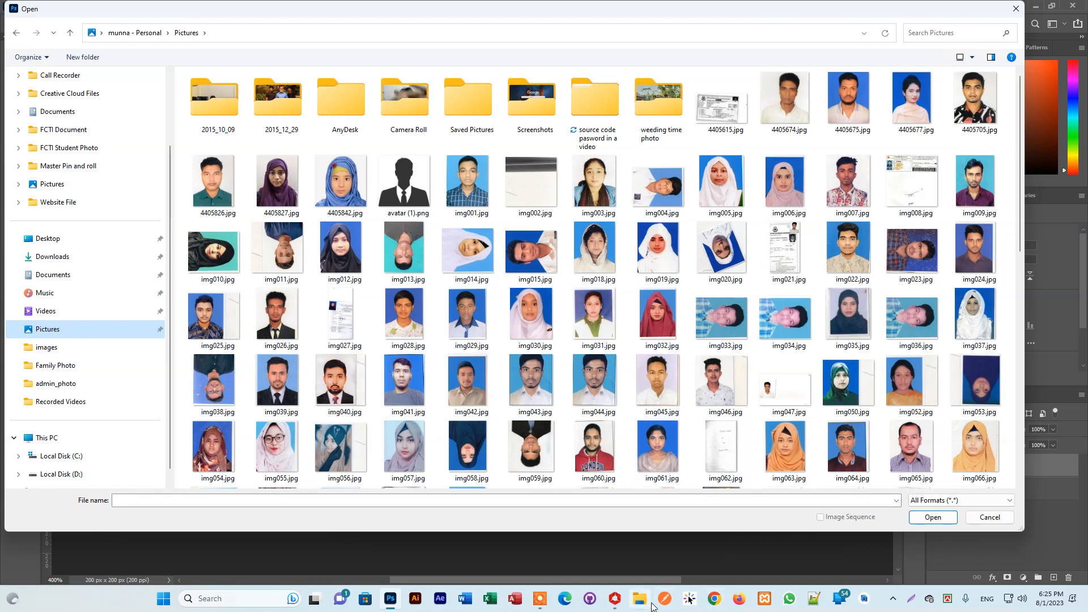
Switch to Chrome, open a browser profile and search Google for "bron face"
click(714, 599)
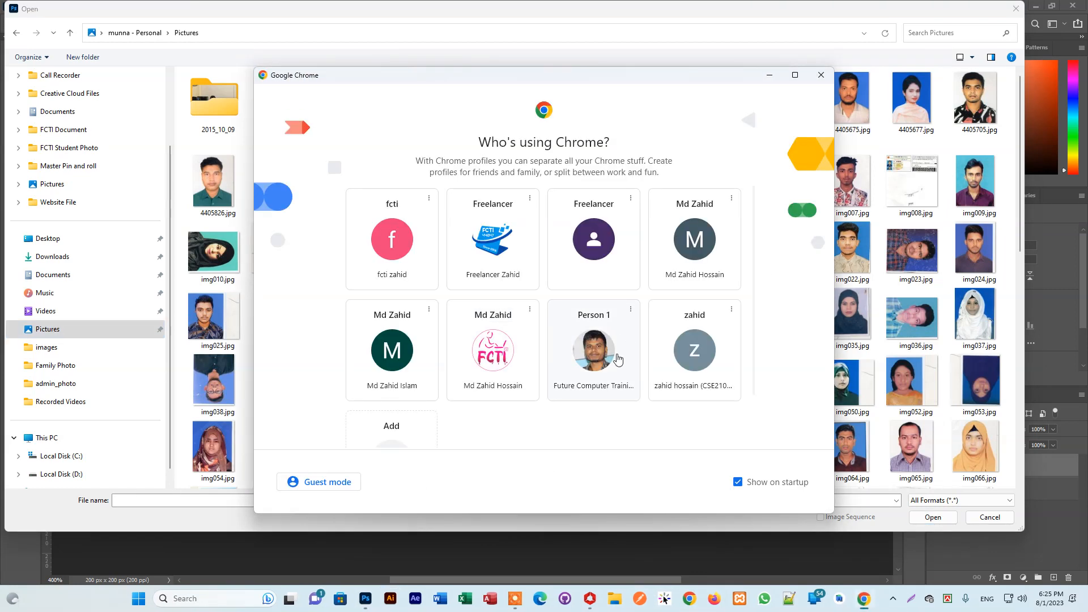
click(584, 331)
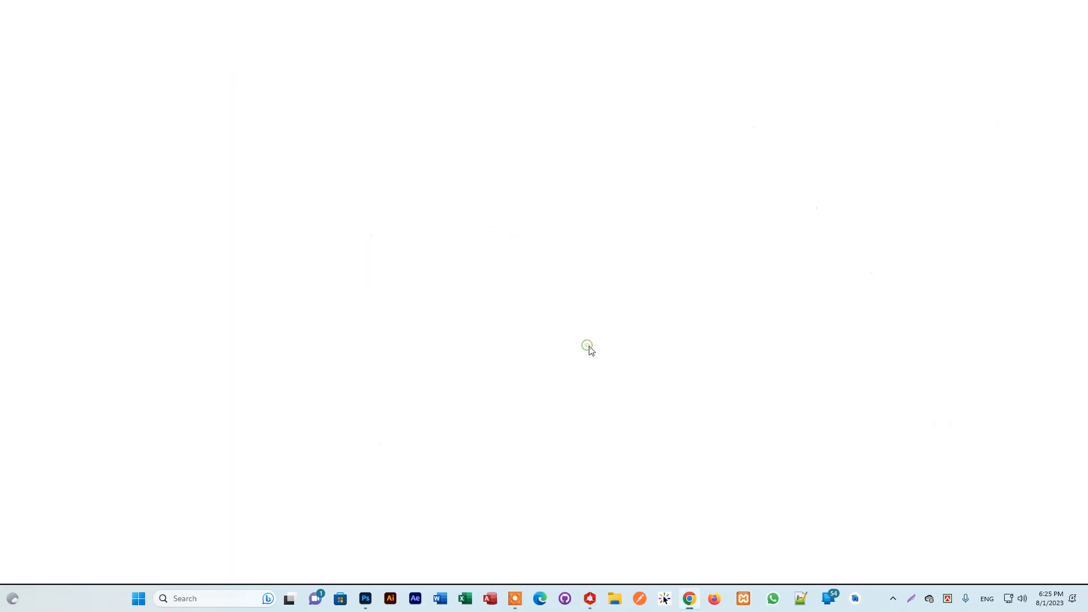
click(389, 34)
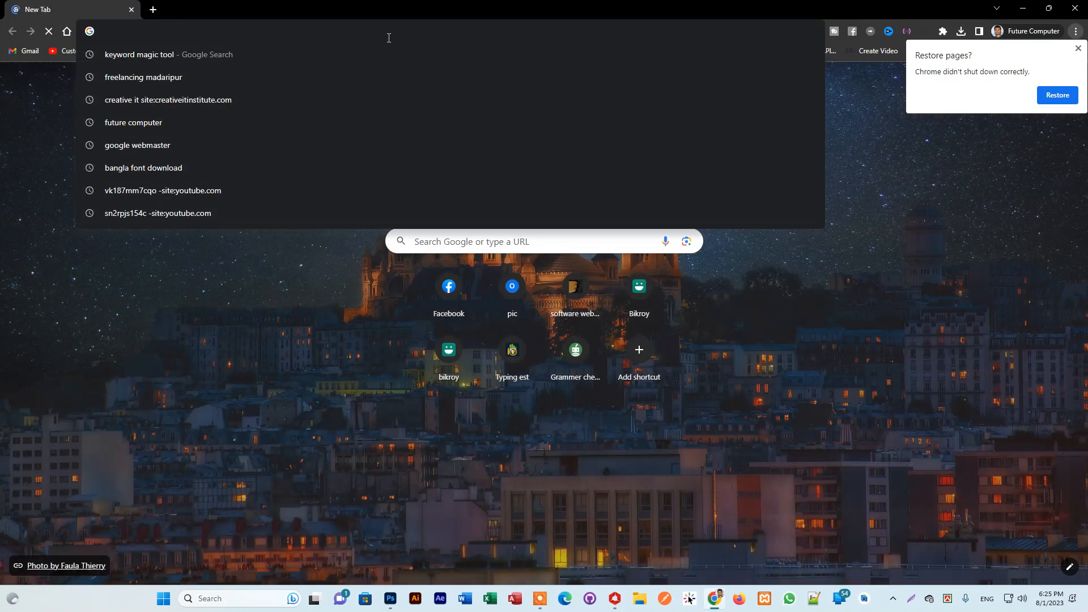
text(bron )
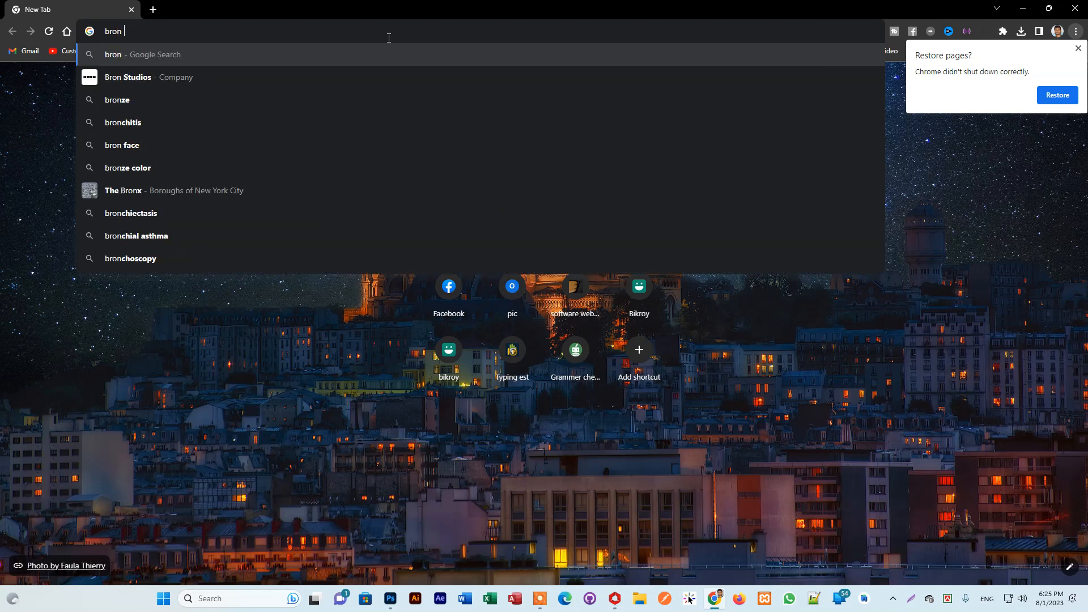
text(face)
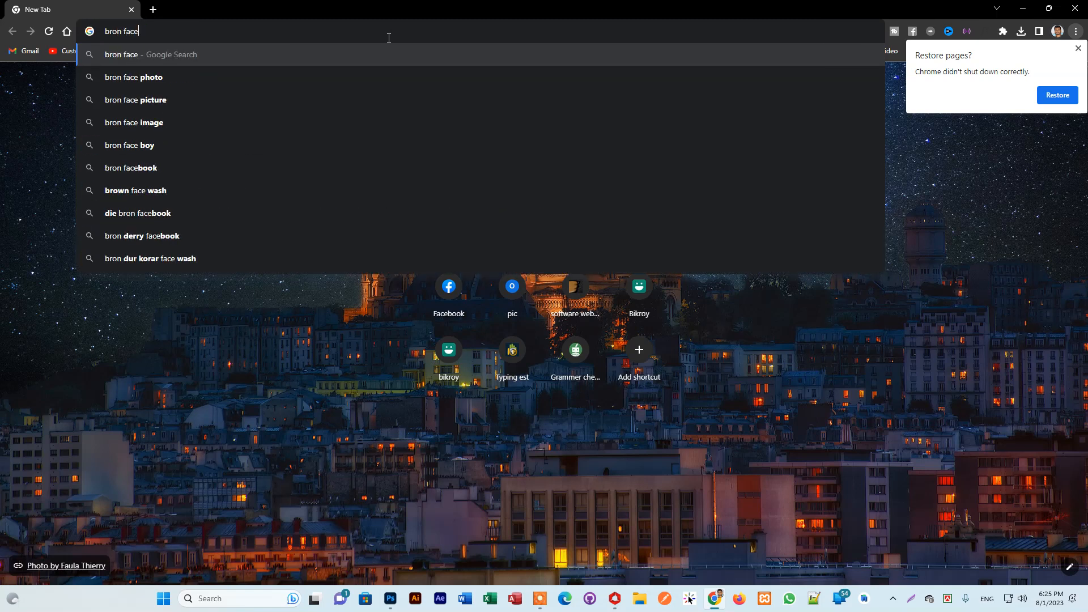
key(Return)
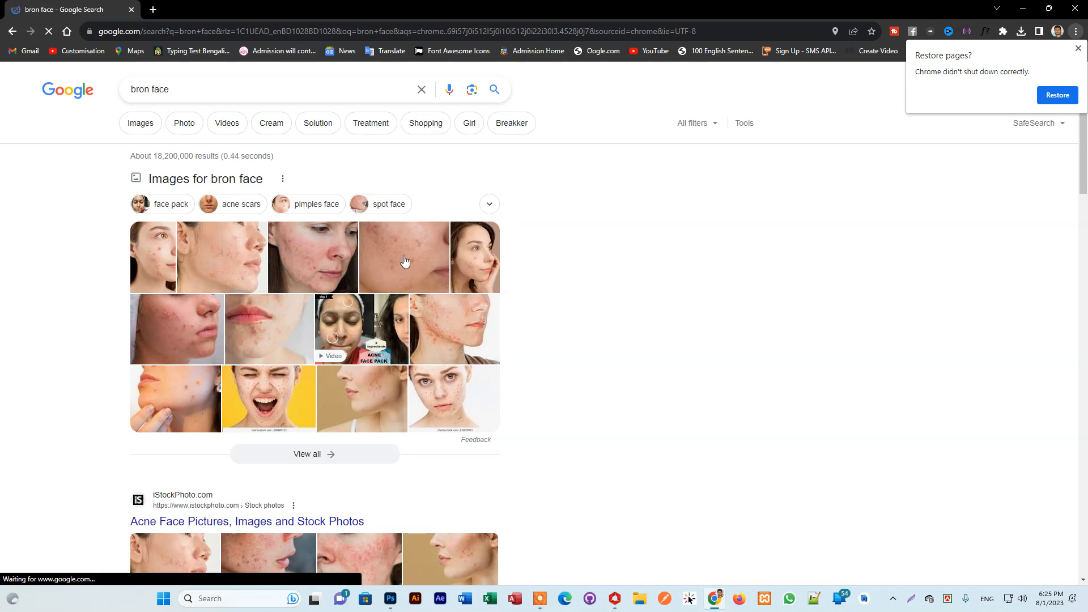
Open the Freepik pimple face image from the search results and copy it to the clipboard
click(166, 322)
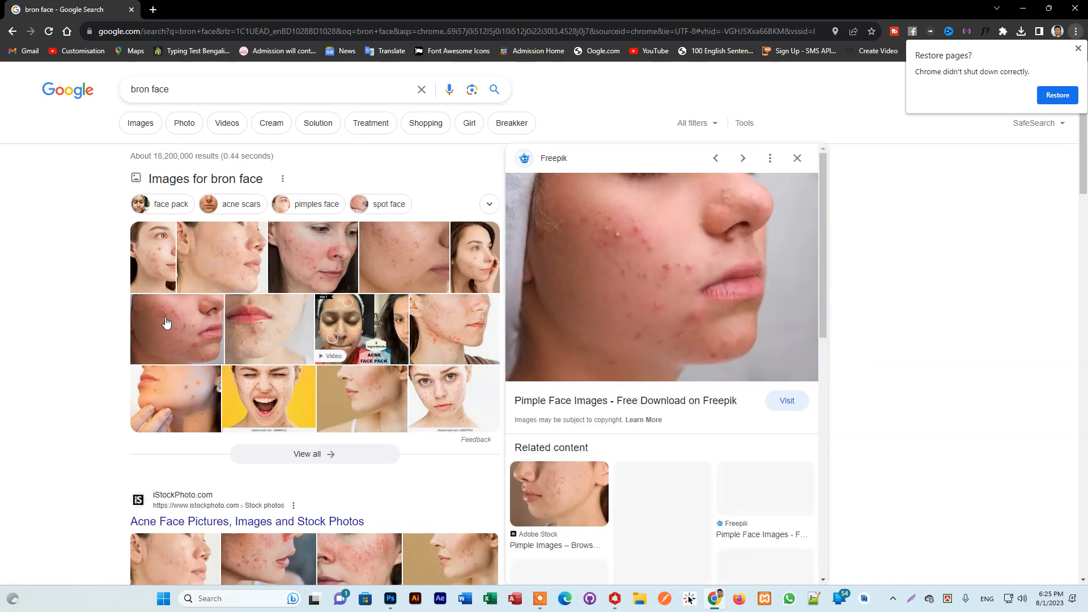
right_click(654, 229)
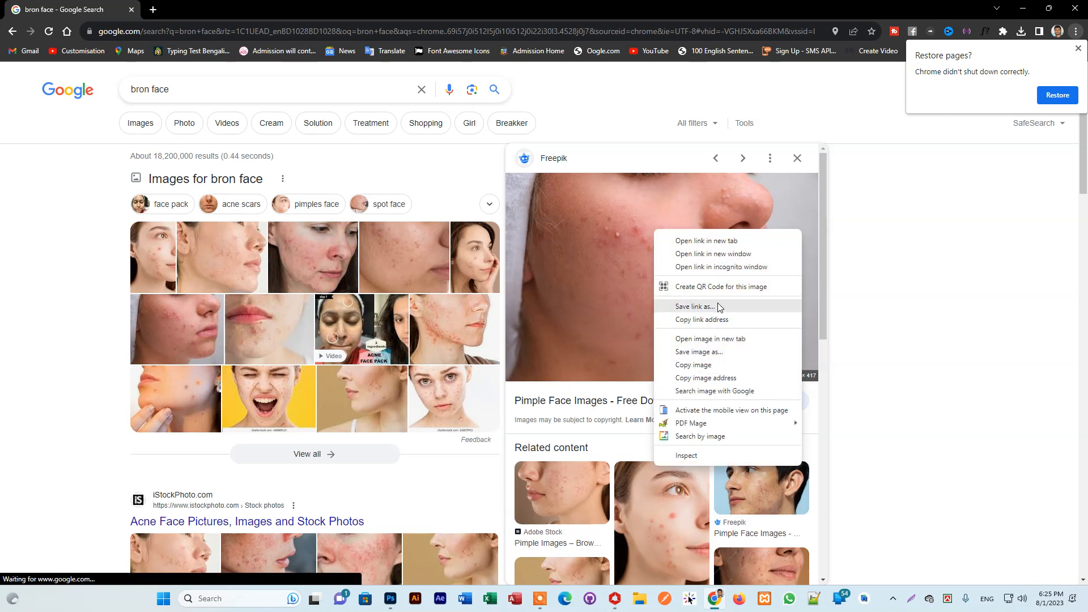
click(702, 366)
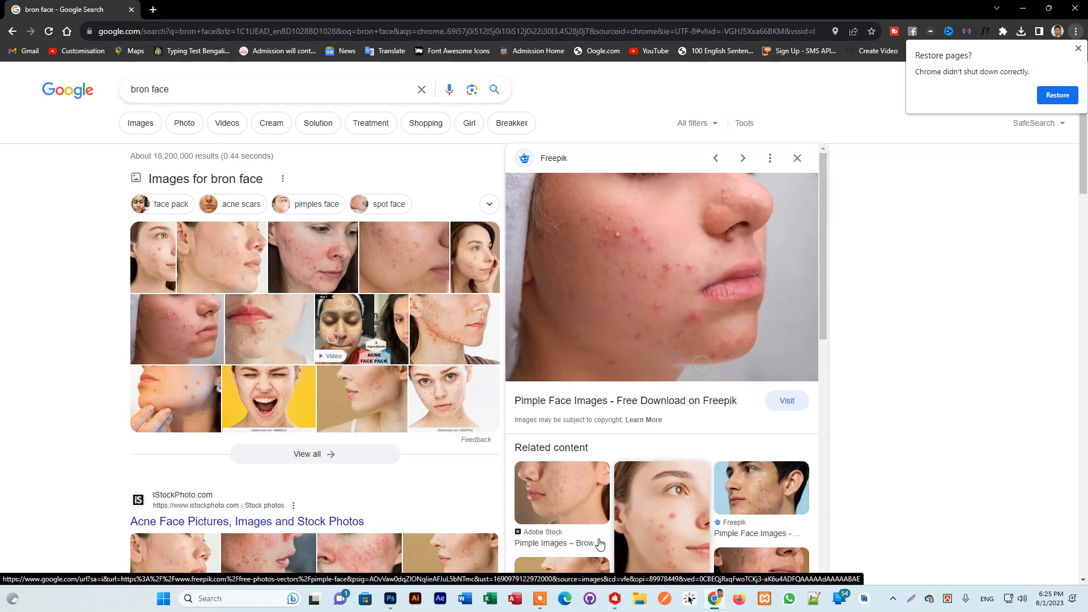
Return to Photoshop, dismiss the file-opening dialog and close img150.jpg without saving its changes
click(391, 598)
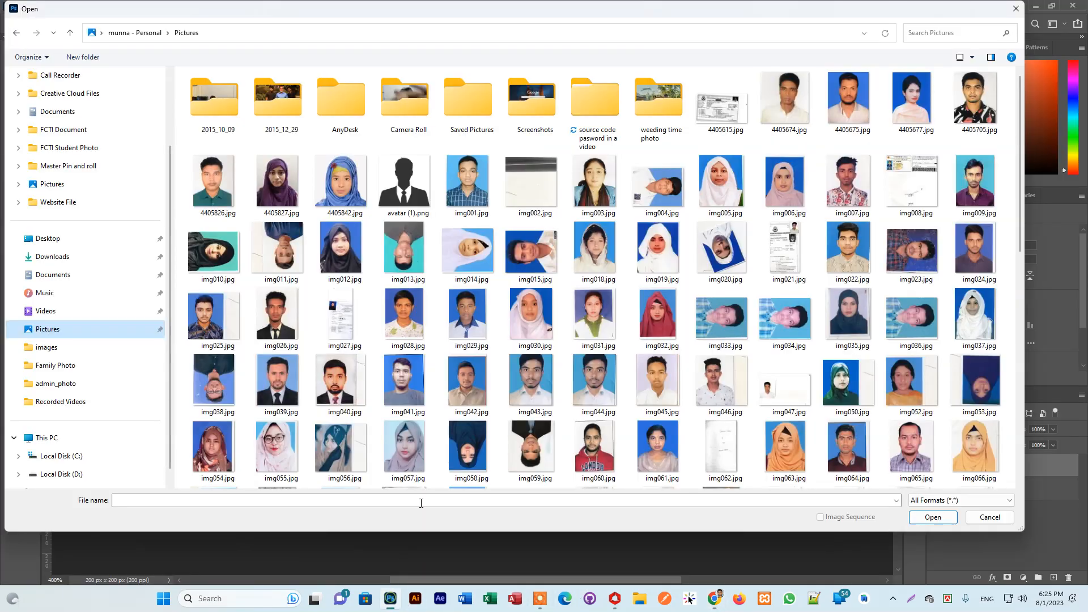
click(1016, 8)
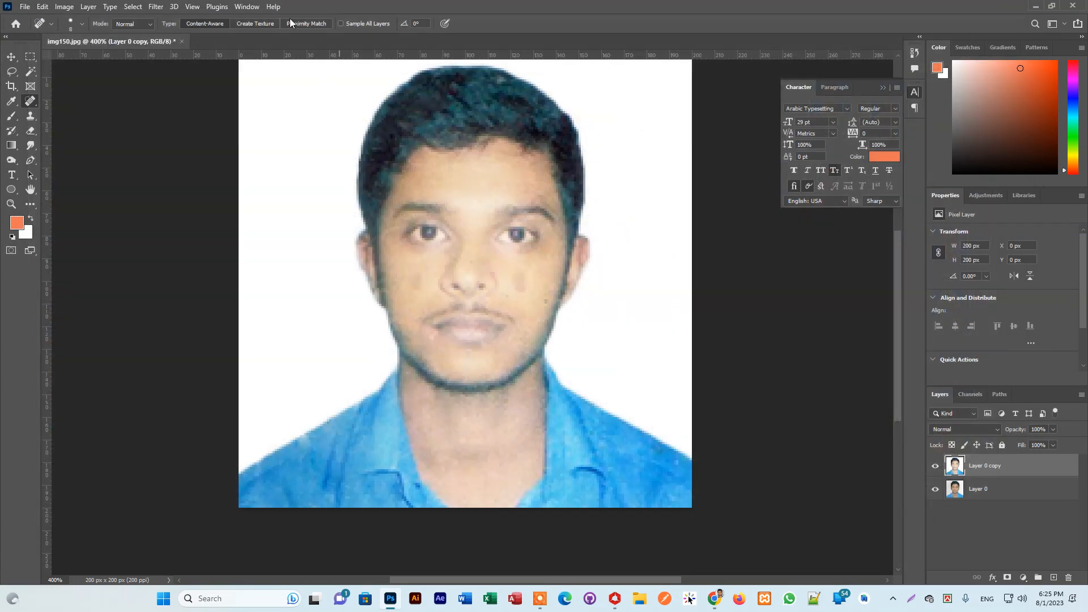
click(181, 42)
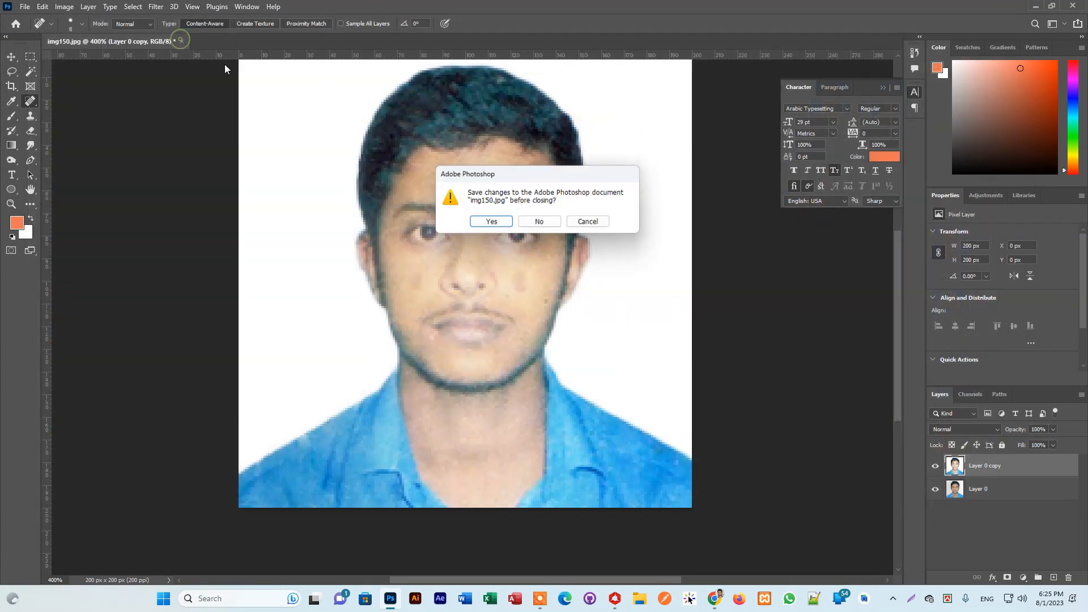
click(540, 221)
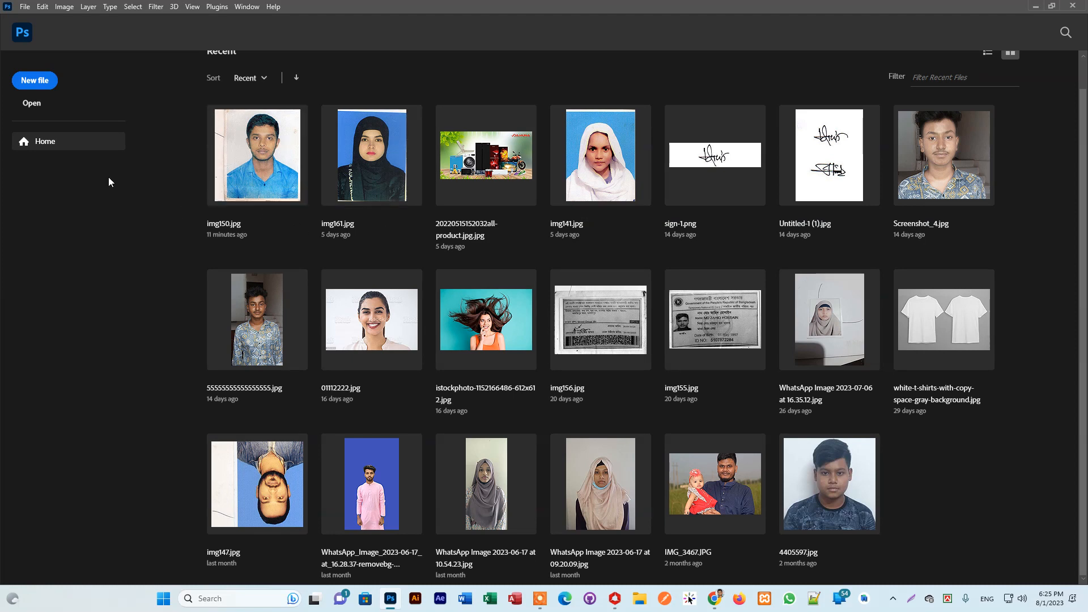
Create a 626 × 417 px, 72 ppi document from the Clipboard preset and paste the copied face image into it
click(40, 81)
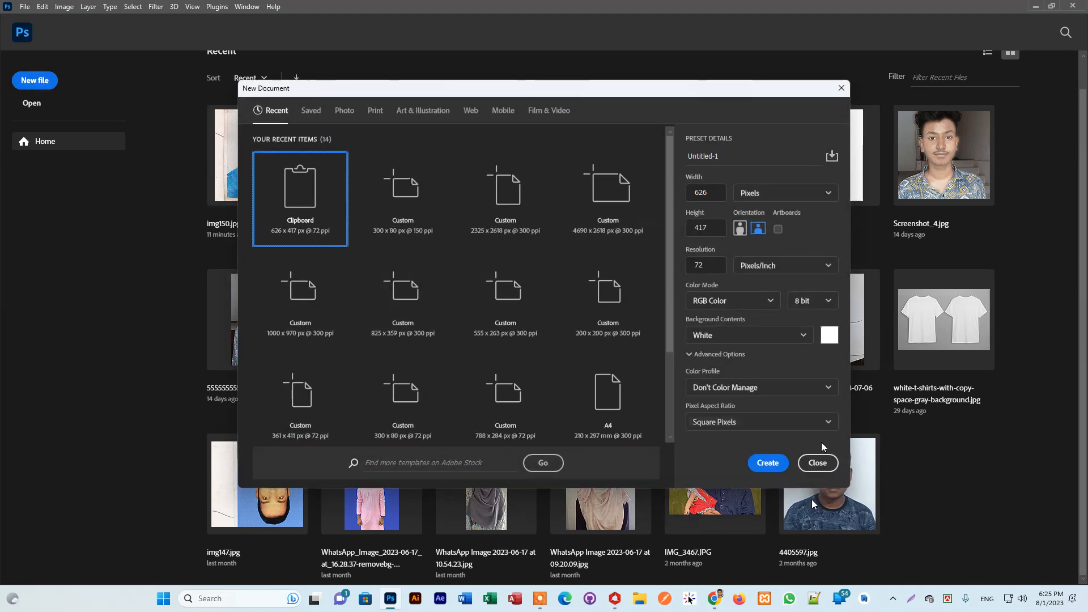
click(766, 463)
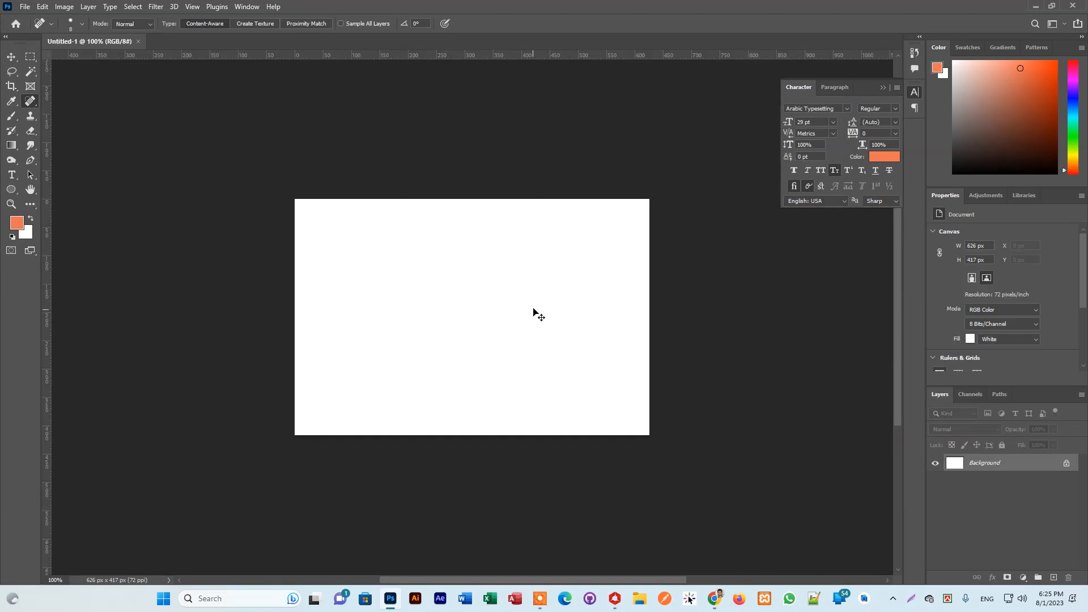
key(ctrl+v)
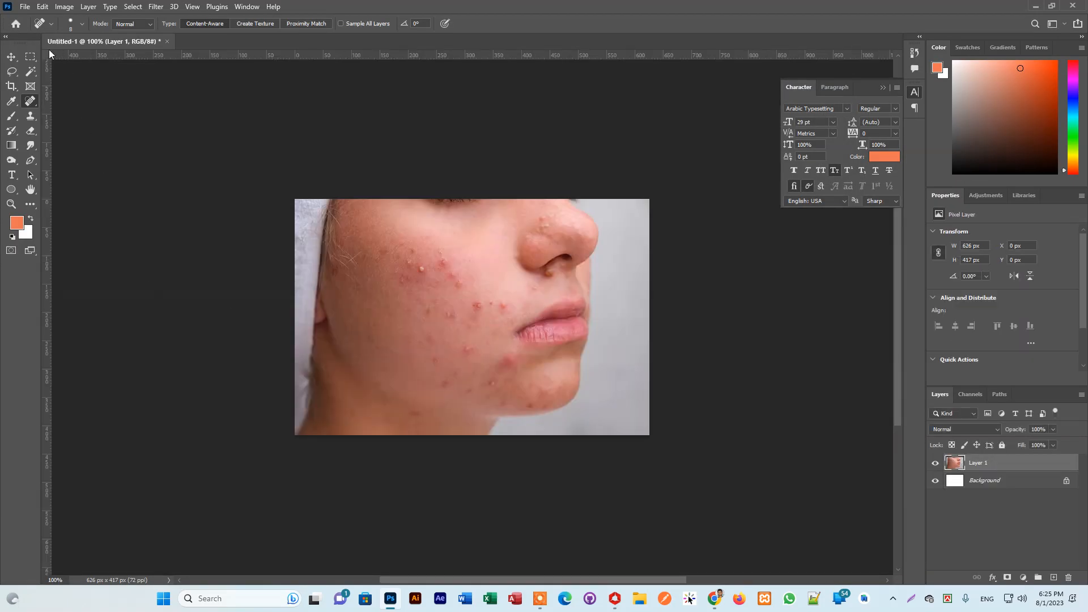
Unlock the white Background layer and delete it, leaving only the pasted face layer, and deselect that layer
click(12, 56)
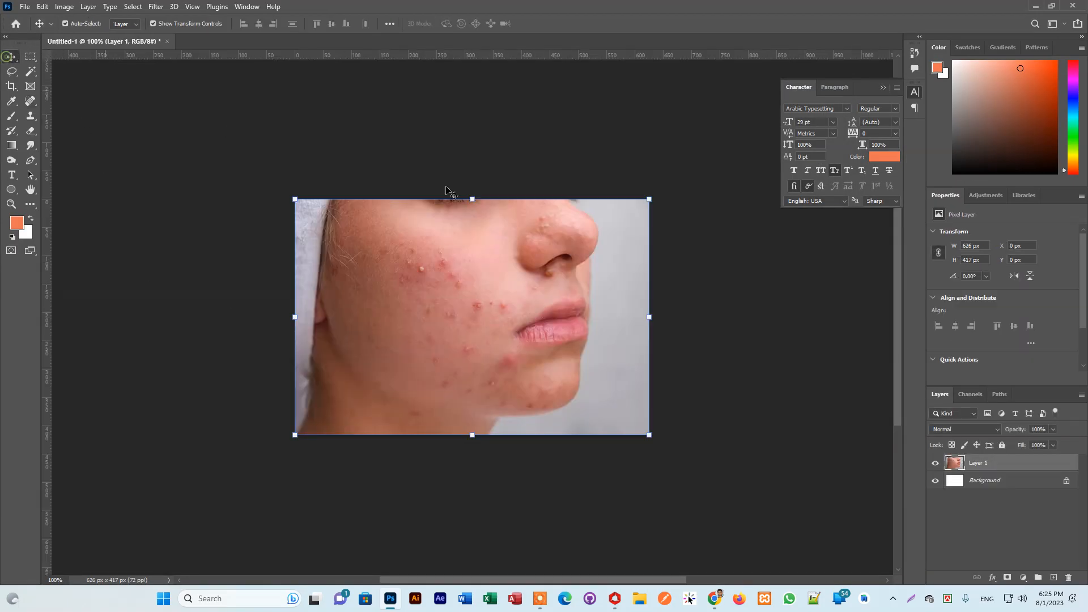
click(1065, 482)
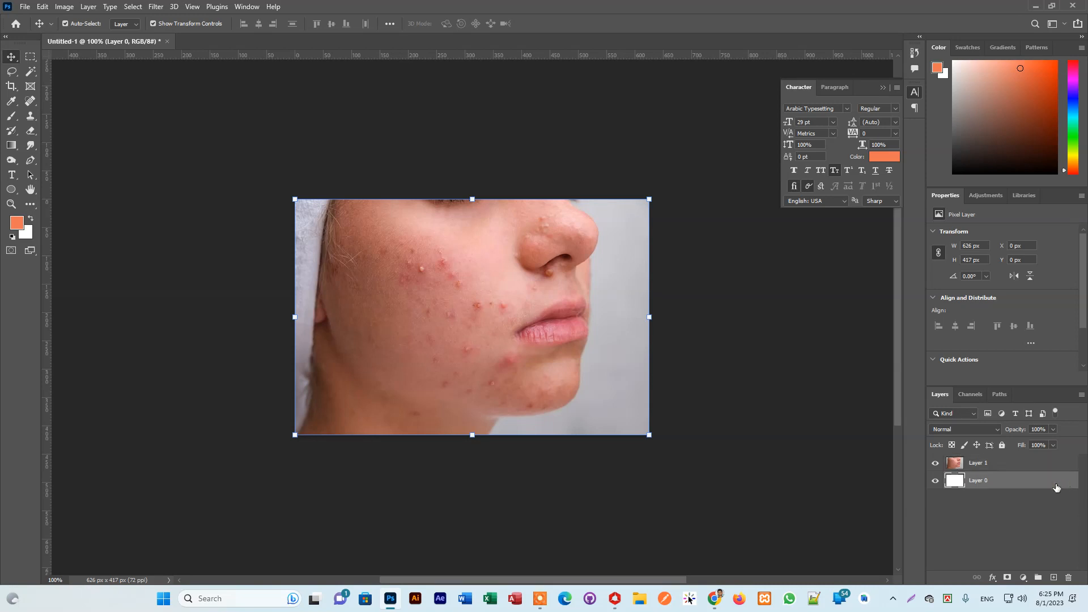
key(Delete)
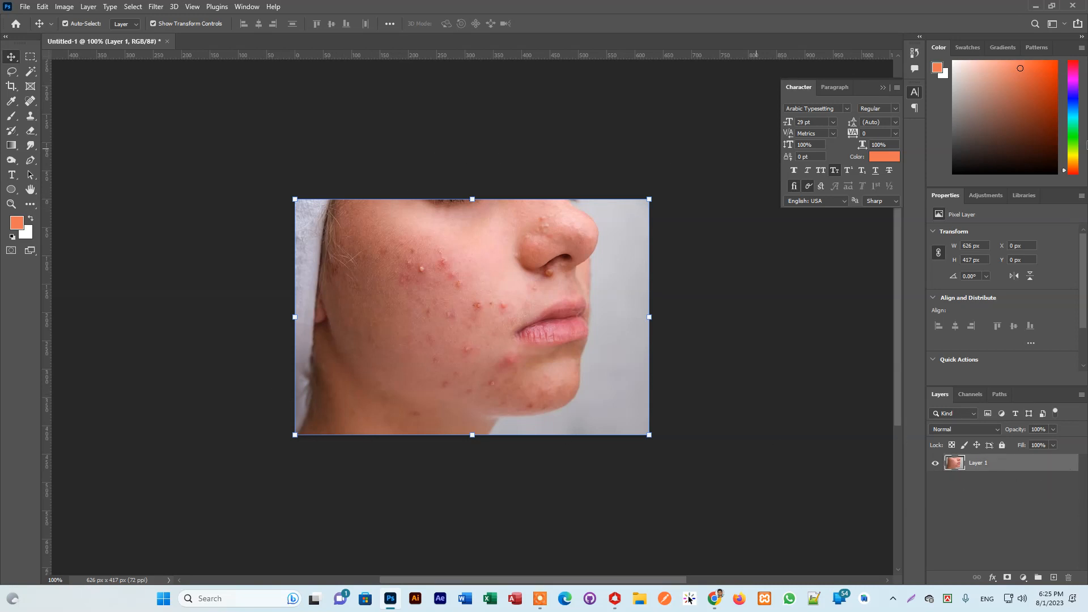
click(363, 125)
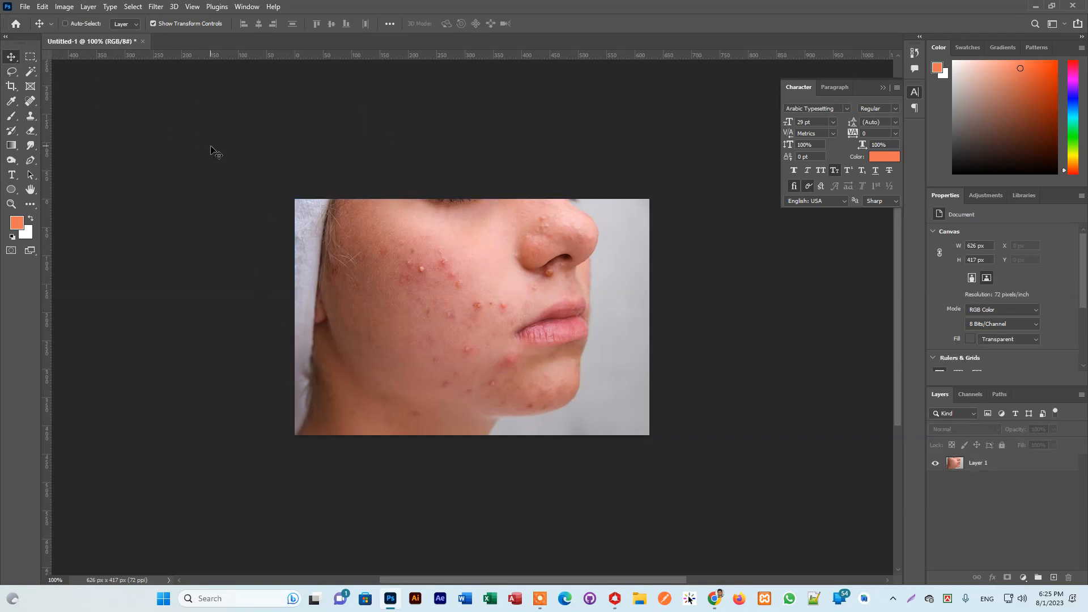
Outline the red pimple cluster on the upper cheek nearest the nose with the Patch tool and select Layer 1
key(ctrl+plus)
drag(435, 329, 391, 385)
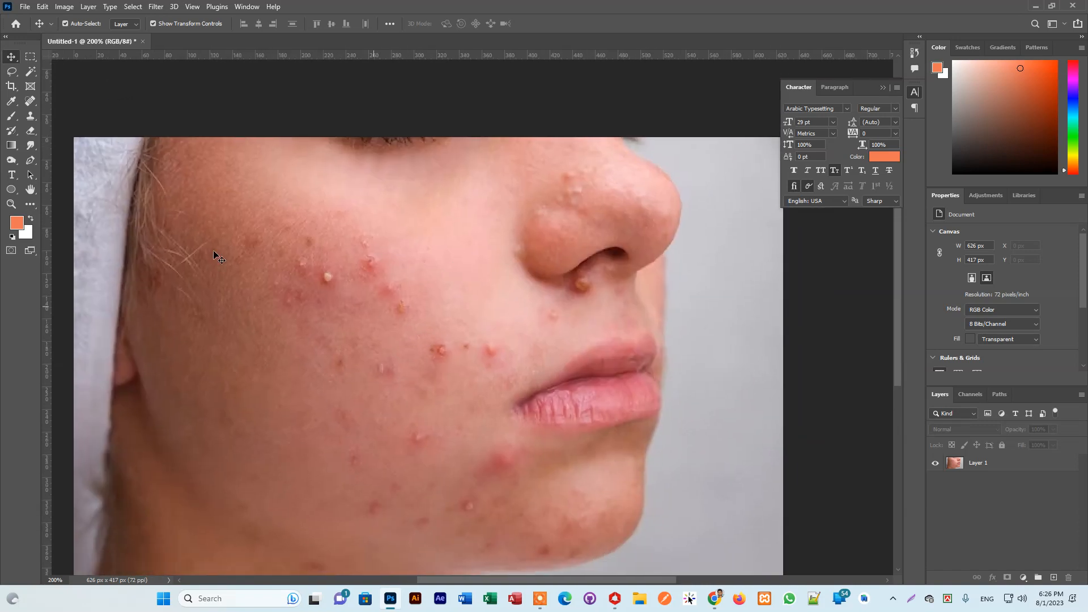
click(33, 101)
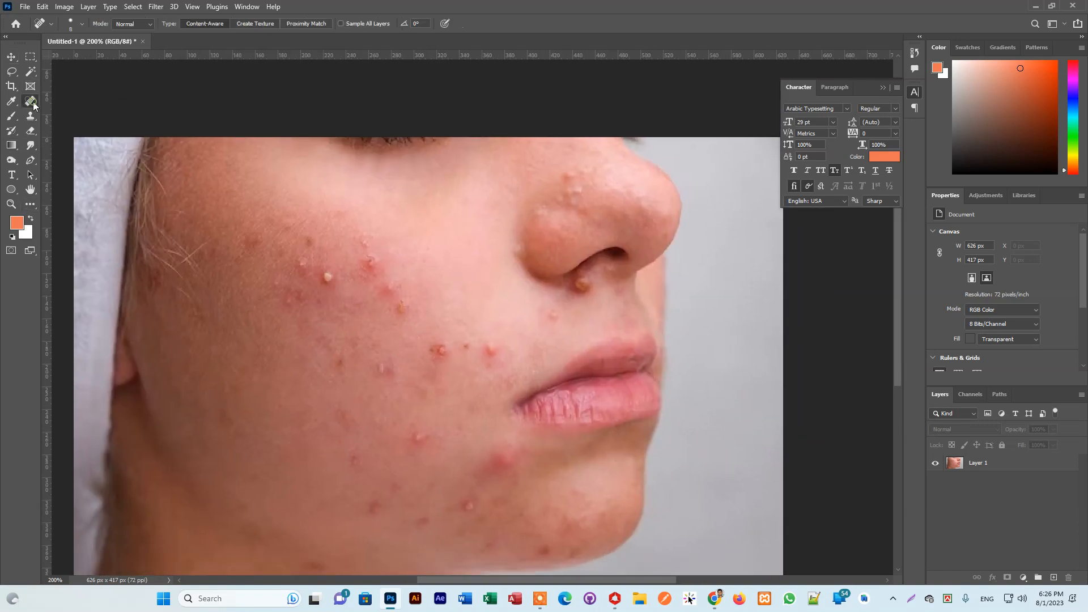
click(70, 123)
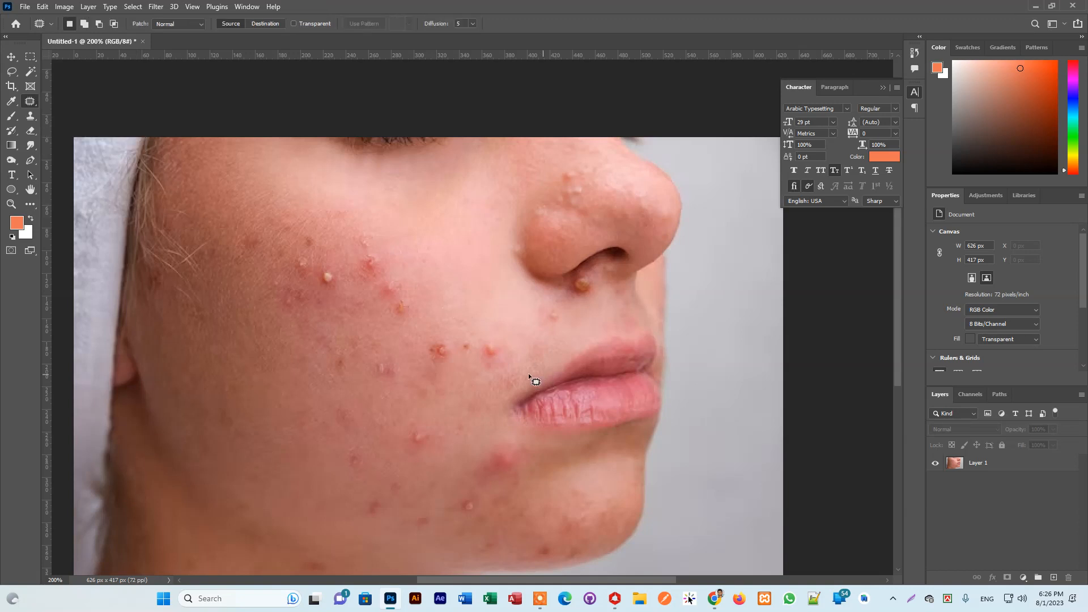
mouse_move(377, 242)
mouse_down()
mouse_move(416, 317)
mouse_move(376, 303)
mouse_move(367, 234)
mouse_up()
click(414, 276)
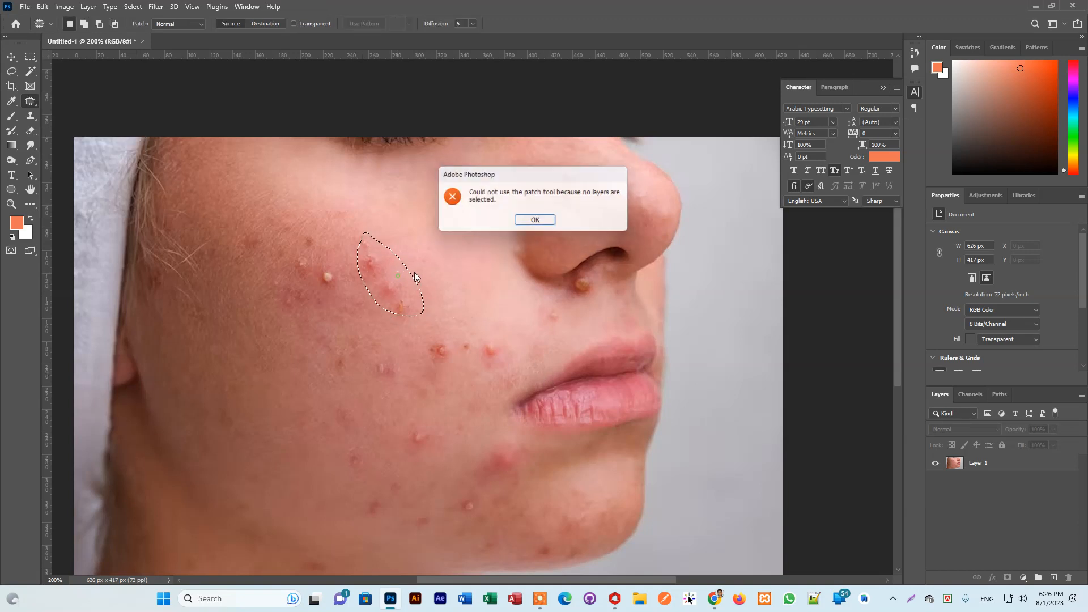
click(535, 220)
click(1017, 467)
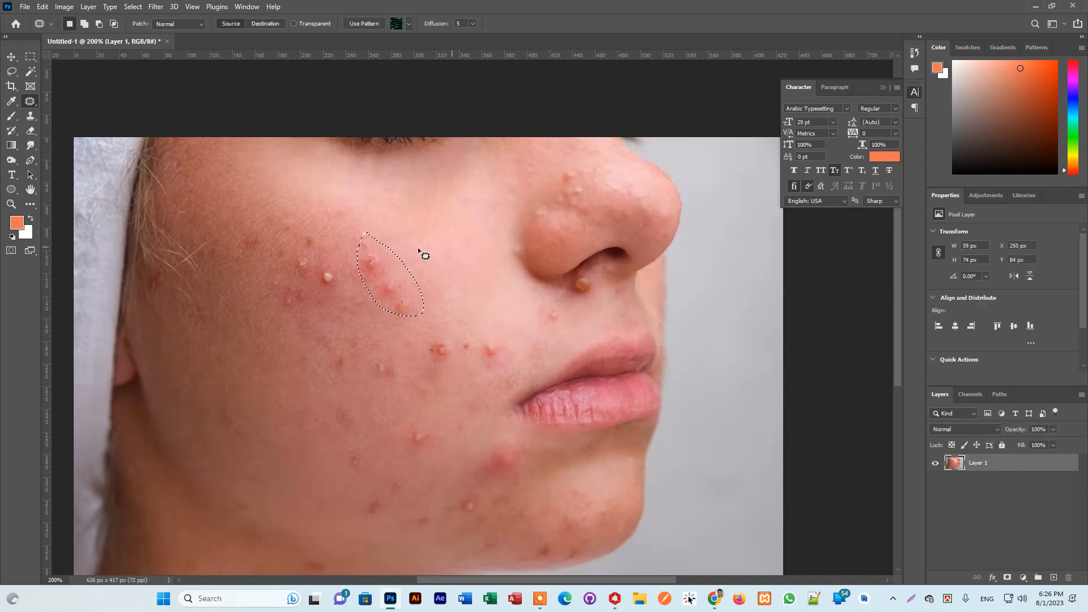
Patch the outlined cluster and the white-headed pimple area beside it with clear cheek skin, and deselect
drag(389, 270, 442, 238)
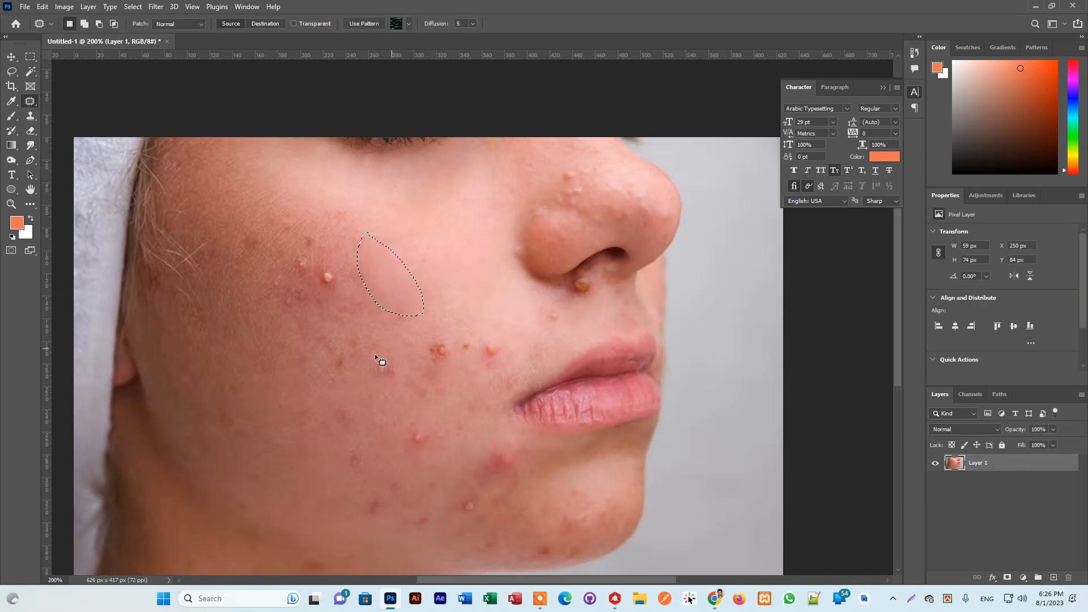
mouse_move(347, 262)
mouse_down()
mouse_move(341, 295)
mouse_move(286, 262)
mouse_move(314, 235)
mouse_move(336, 261)
mouse_move(366, 240)
mouse_up()
click(282, 257)
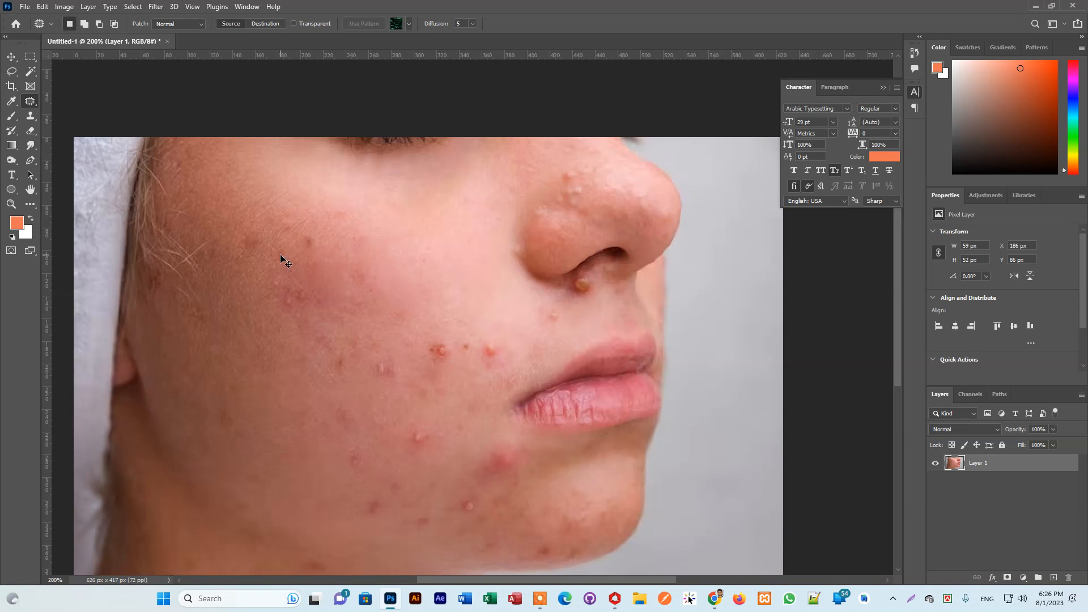
Heal the two red pimples between the cheek and the mouth corner with a 30 px Spot Healing Brush
right_click(34, 107)
click(74, 105)
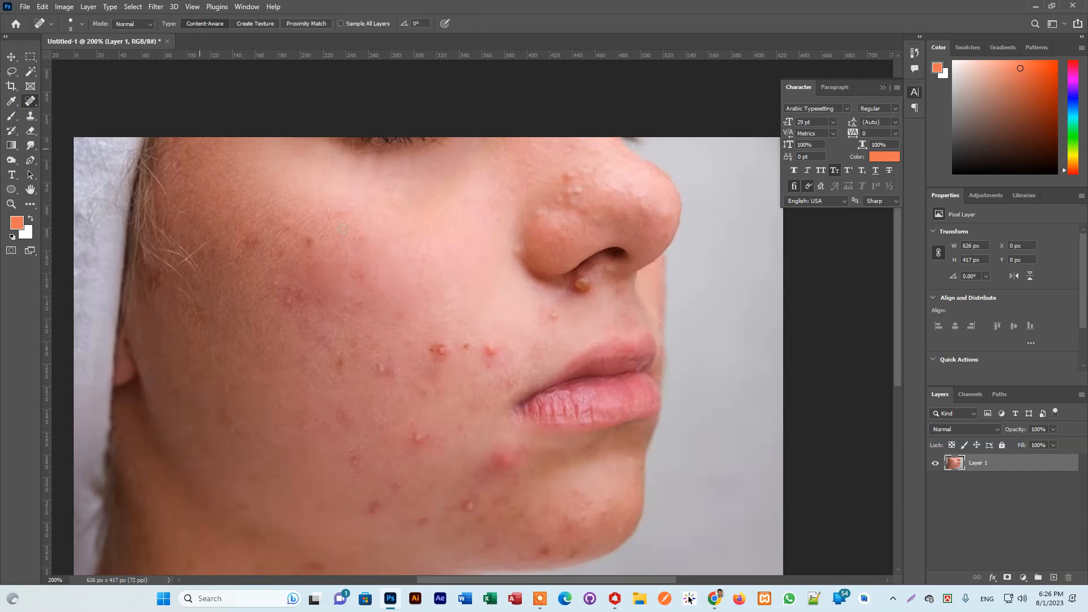
key(bracketright)
key(bracketright)
key(bracketright)
key(bracketright)
drag(439, 350, 439, 351)
drag(491, 346, 475, 350)
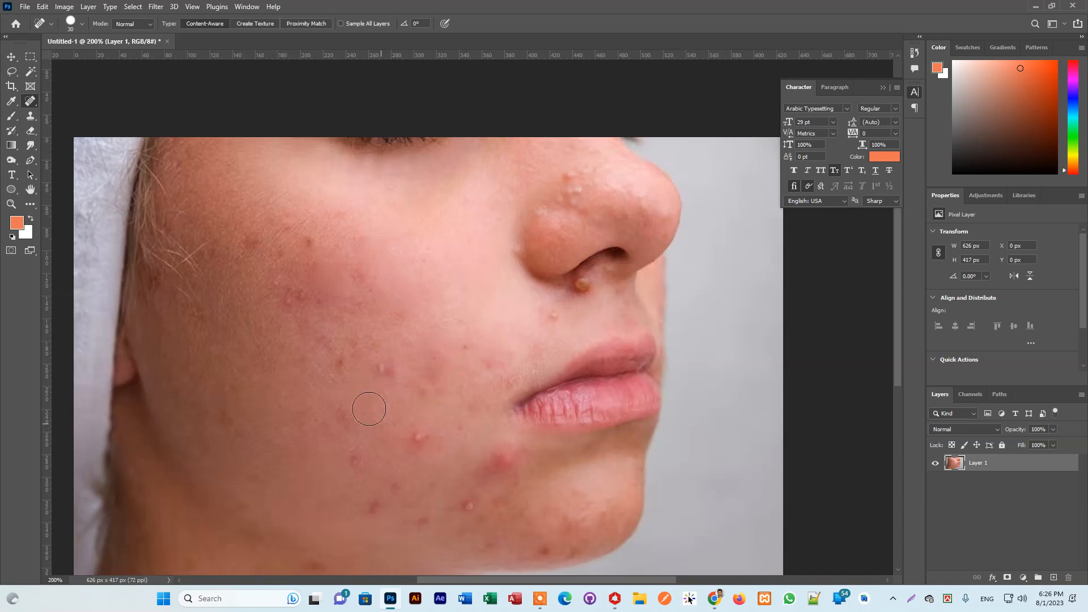
Heal the remaining prominent pimples on the lower cheek and jaw with a 20 px Spot Healing Brush
key(bracketleft)
click(420, 438)
click(468, 504)
click(375, 510)
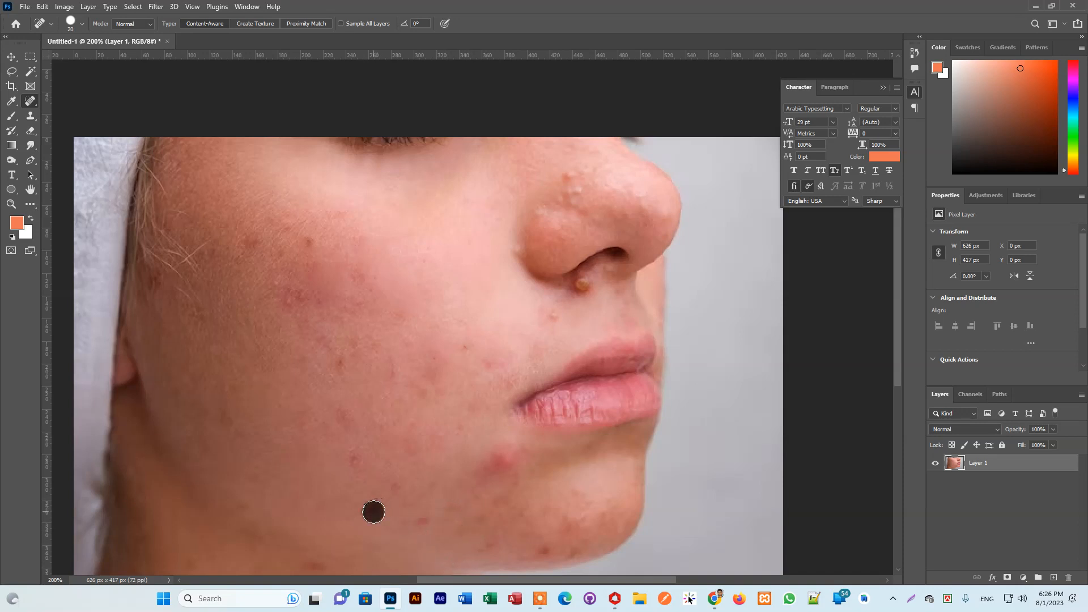
Remove the small raised bumps on the side of the nose with a 20 px Spot Healing Brush
key(bracketleft)
click(569, 178)
key(bracketright)
click(568, 176)
drag(577, 195, 567, 195)
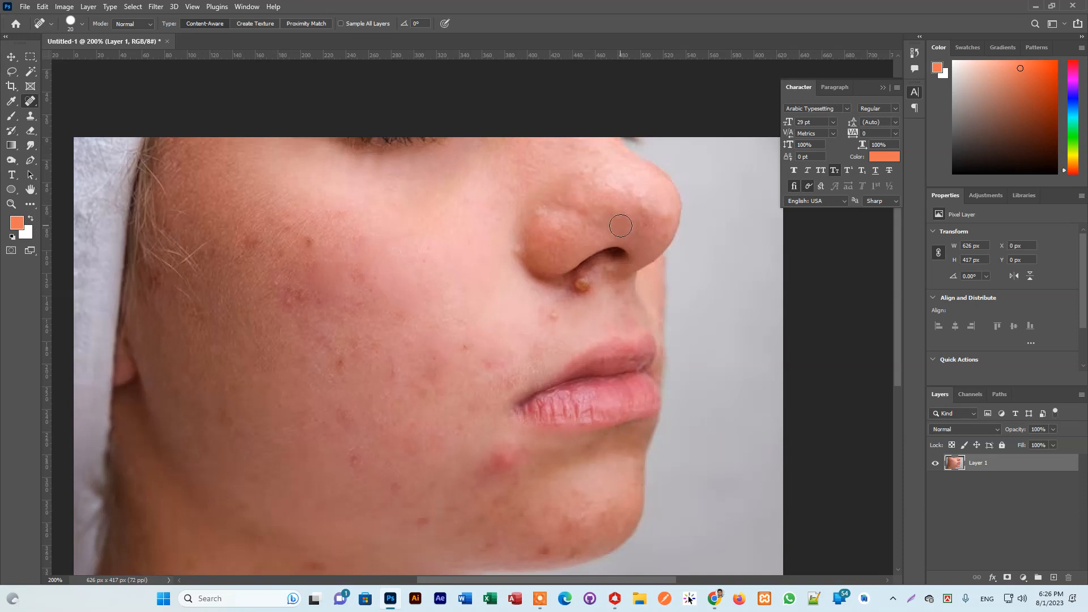
Heal the reddish spot on the upper cheek and the large red pimple below the mouth corner
drag(299, 299, 294, 298)
scroll(396, 331, down, 1)
scroll(396, 331, down, 4)
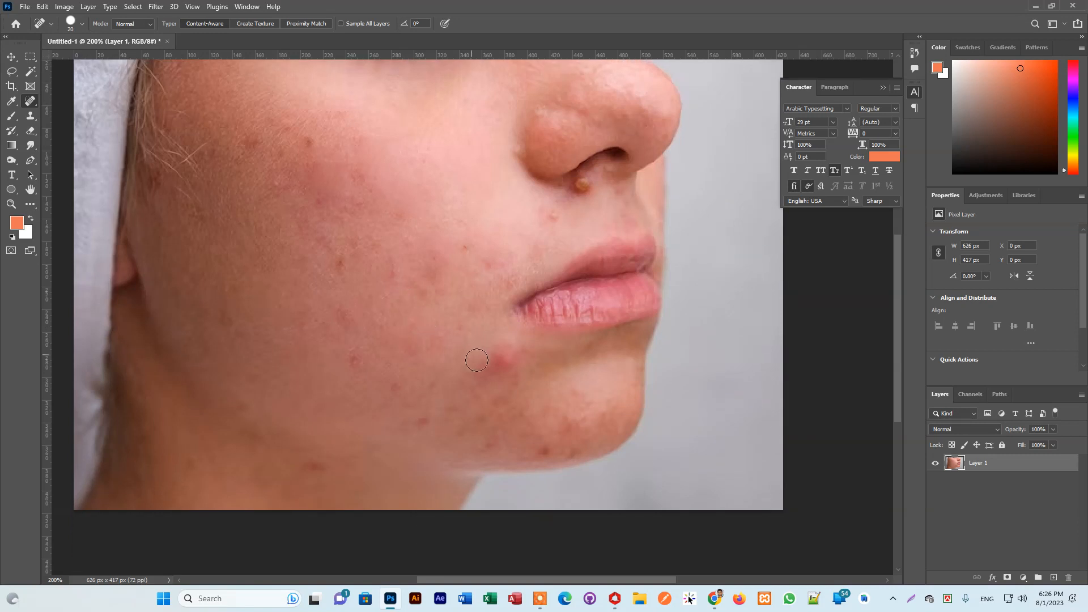
mouse_move(509, 360)
mouse_down()
mouse_move(481, 363)
mouse_move(483, 375)
mouse_up()
scroll(494, 409, down, 4)
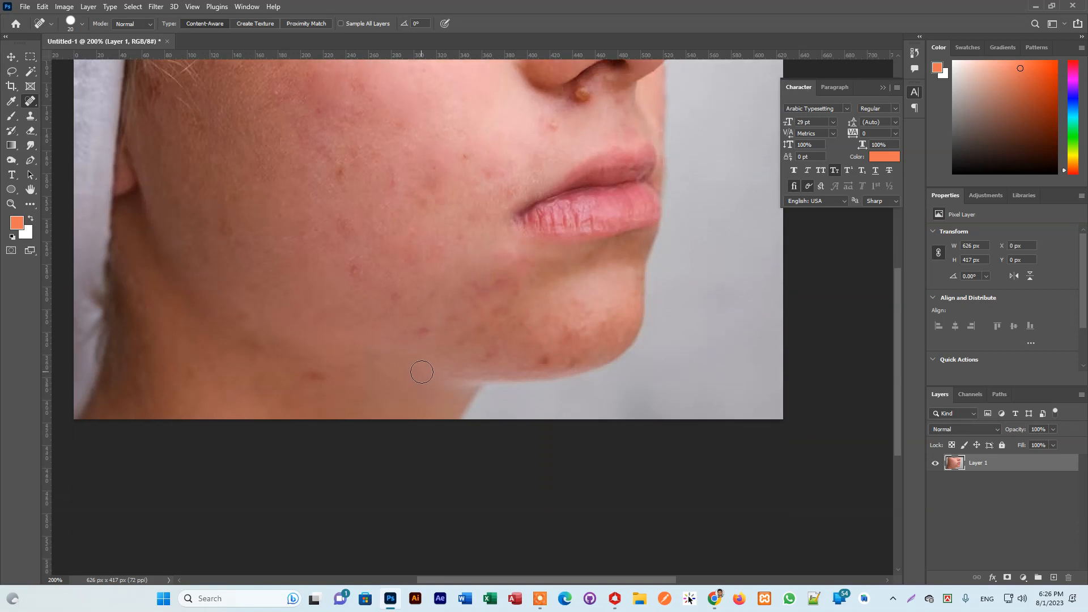
scroll(446, 268, up, 1)
scroll(352, 229, up, 2)
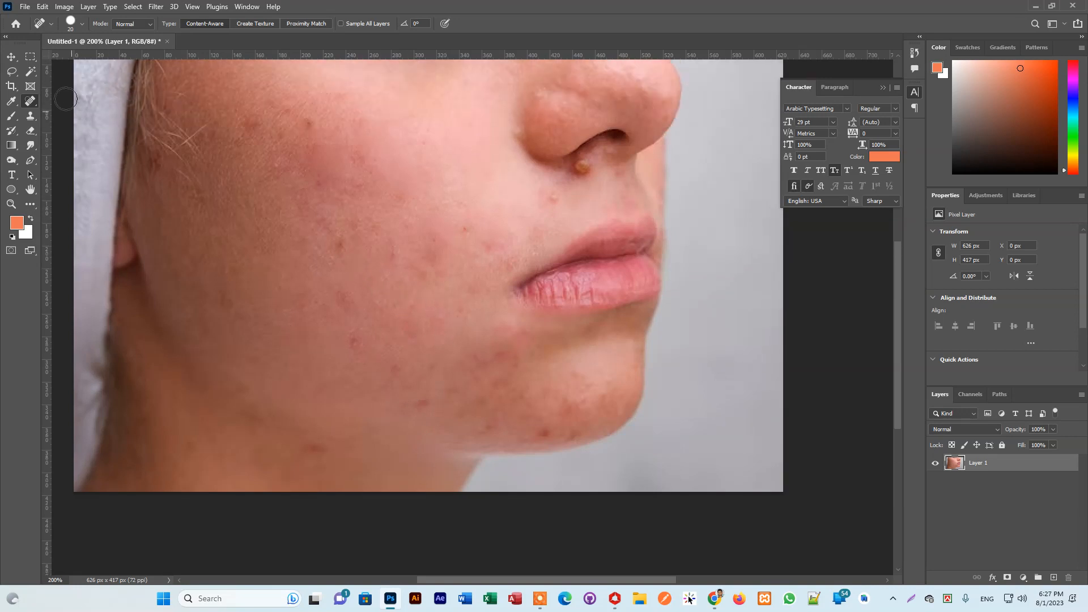
Patch the brown bump under the nostril and the small pimple above the upper lip with the Patch tool
right_click(31, 101)
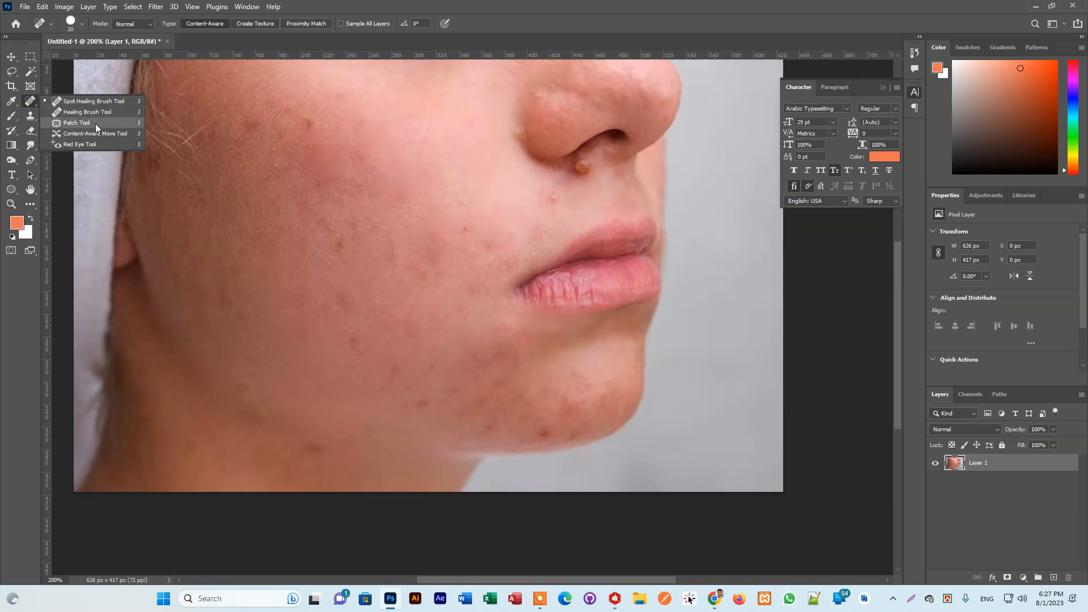
click(95, 124)
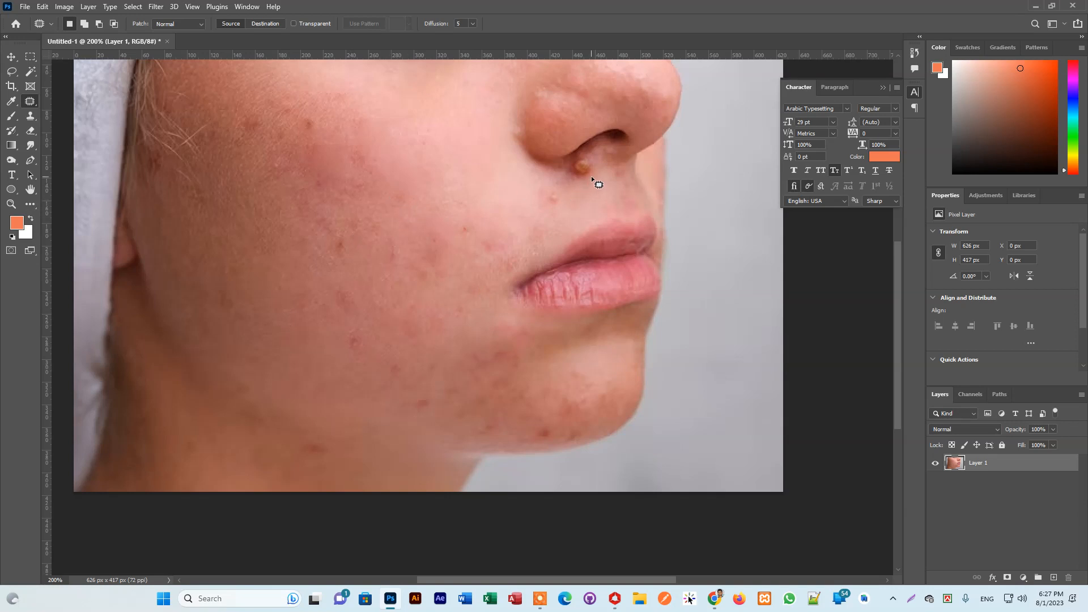
mouse_move(587, 158)
mouse_down()
mouse_move(566, 173)
mouse_move(584, 152)
mouse_move(588, 169)
mouse_move(615, 164)
mouse_up()
key(ctrl+d)
mouse_move(544, 190)
mouse_down()
mouse_move(557, 209)
mouse_move(538, 194)
mouse_up()
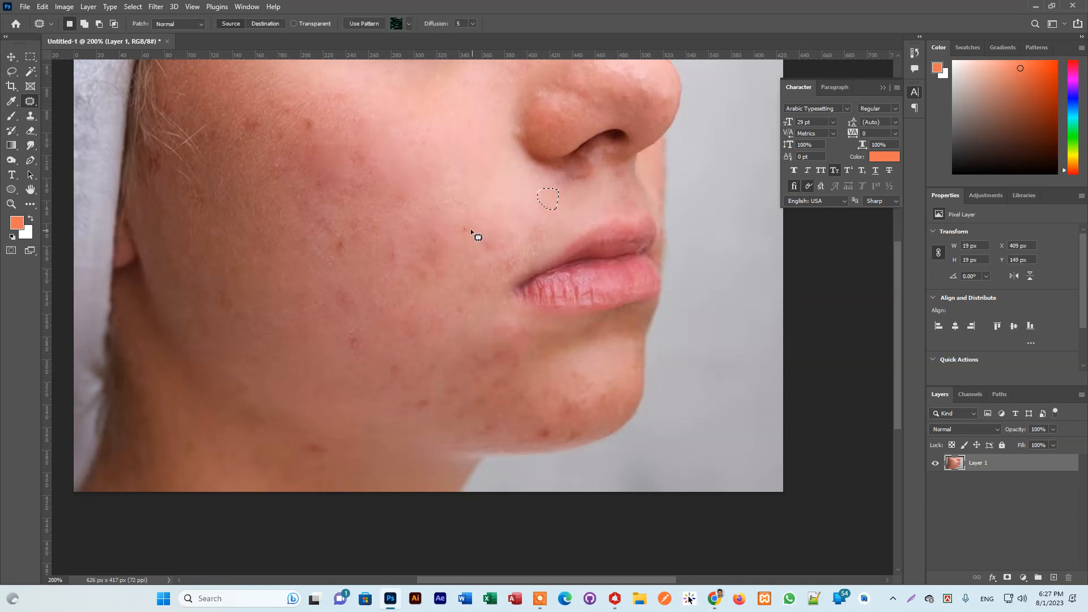
Patch the small dark spot on the upper cheek with nearby clean skin and clear the selection
mouse_move(328, 126)
mouse_down()
mouse_move(295, 119)
mouse_move(315, 106)
mouse_move(340, 113)
mouse_up()
key(shift)
key(ctrl+d)
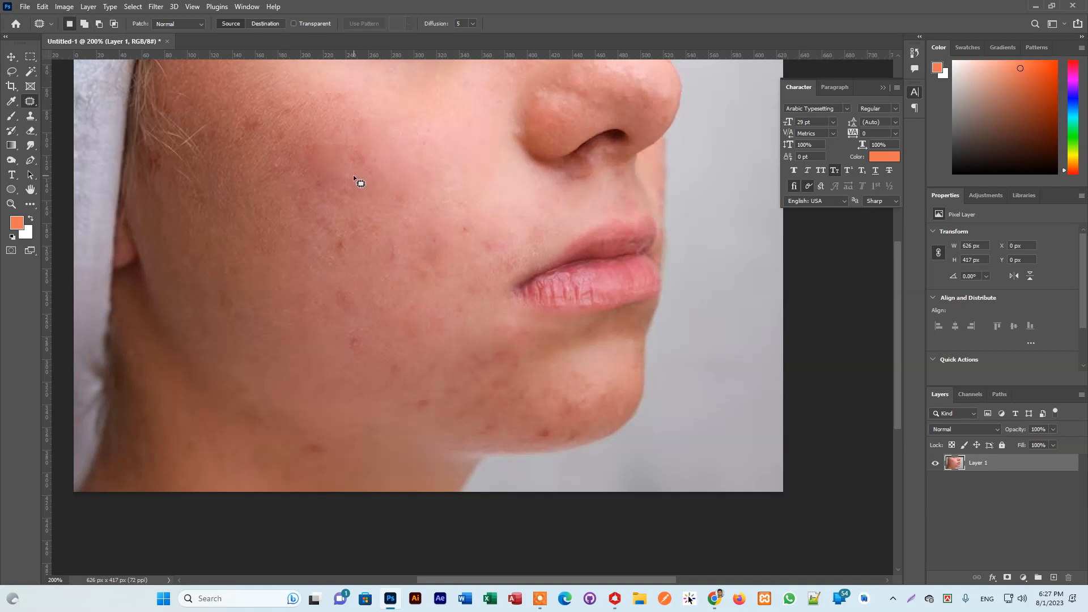
Patch the small spots on the middle and lower cheek, along the jaw and on the neck with nearby clean skin
scroll(448, 344, down, 1)
mouse_move(342, 308)
mouse_down()
mouse_move(359, 324)
mouse_move(340, 312)
mouse_move(377, 245)
mouse_up()
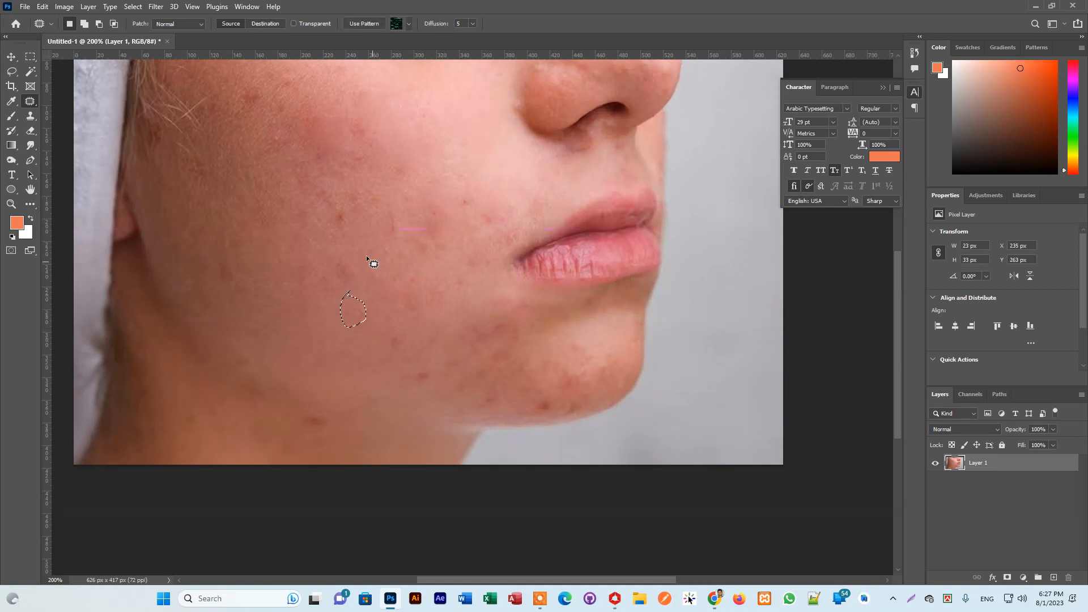
mouse_move(347, 209)
mouse_down()
mouse_move(328, 219)
mouse_move(351, 235)
mouse_move(361, 195)
mouse_up()
mouse_move(349, 258)
mouse_down()
mouse_move(362, 262)
mouse_move(324, 262)
mouse_move(390, 272)
mouse_up()
mouse_move(425, 362)
mouse_down()
mouse_move(418, 381)
mouse_move(432, 369)
mouse_move(426, 360)
mouse_move(311, 430)
mouse_move(326, 437)
mouse_move(316, 408)
mouse_up()
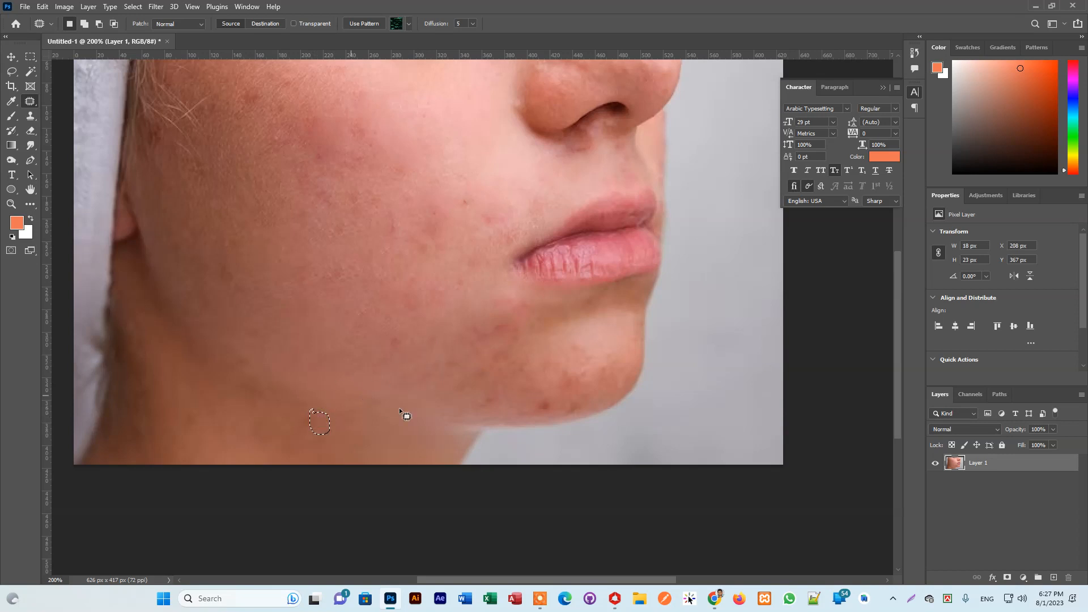
Patch the dark spot on the chin and the small spot on the cheek beside the mouth
drag(528, 405, 544, 397)
key(ctrl+d)
scroll(326, 357, up, 2)
mouse_move(447, 249)
mouse_down()
mouse_move(483, 284)
mouse_move(441, 247)
mouse_move(461, 232)
mouse_move(456, 213)
mouse_up()
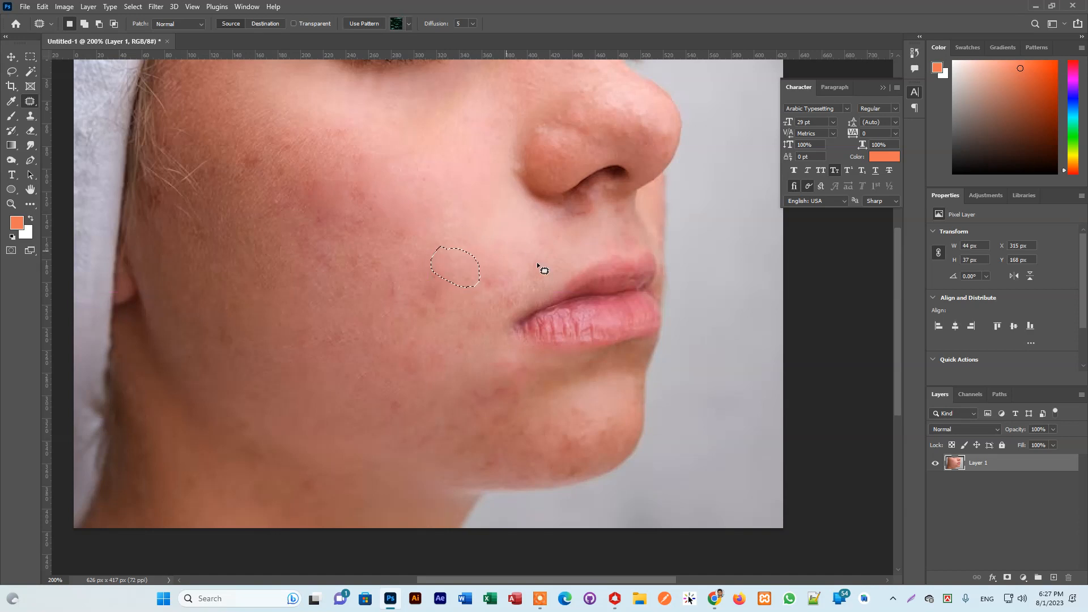
scroll(491, 322, up, 1)
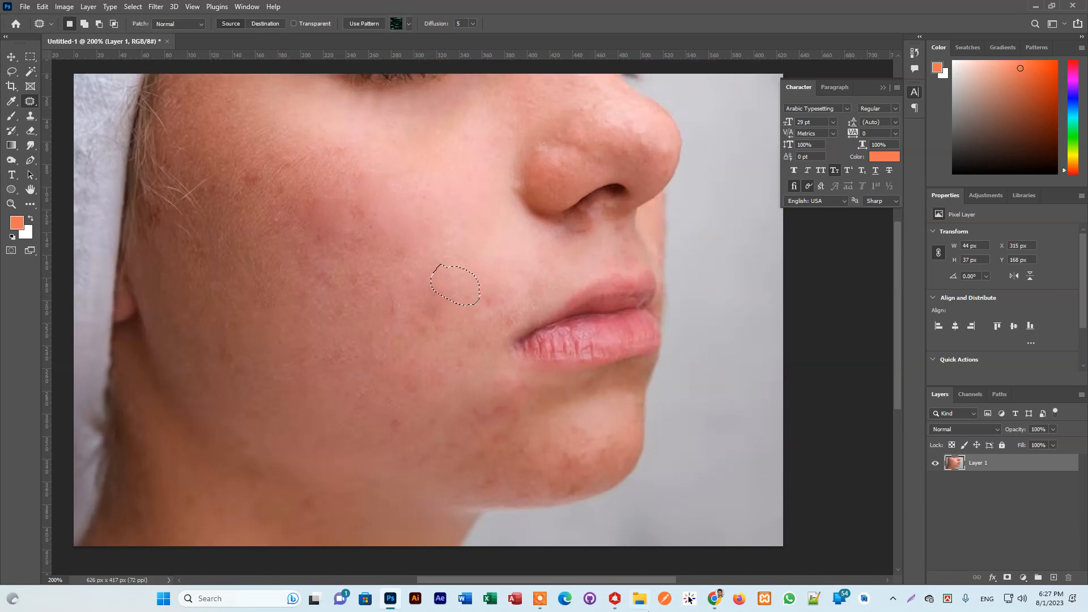
Bring up the original face image in Chrome to compare it with the retouched photo, and return to a maximized Photoshop
click(715, 599)
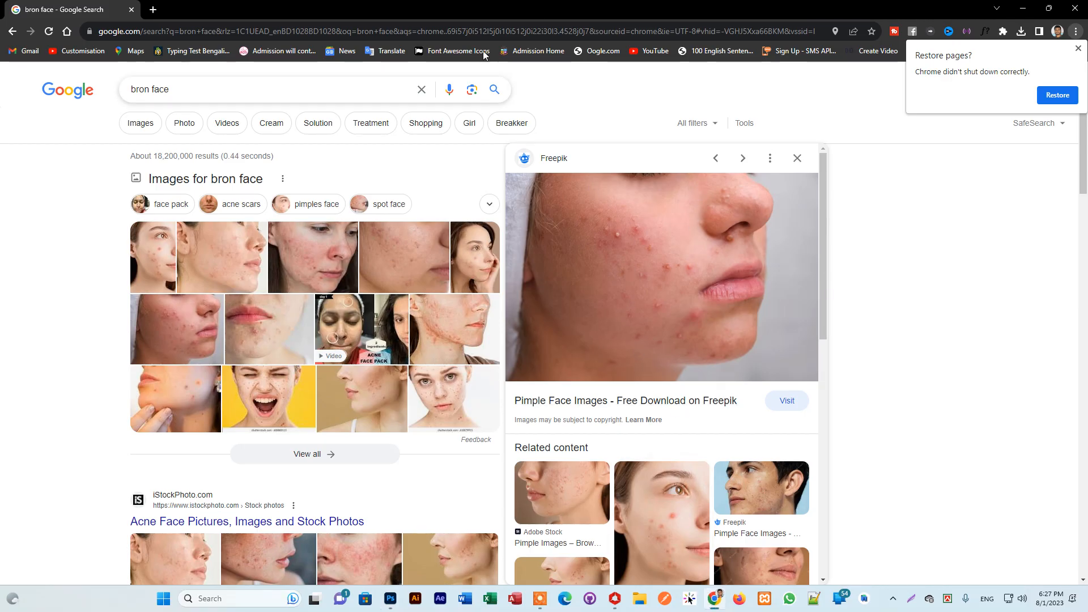
key(super+Left)
click(763, 289)
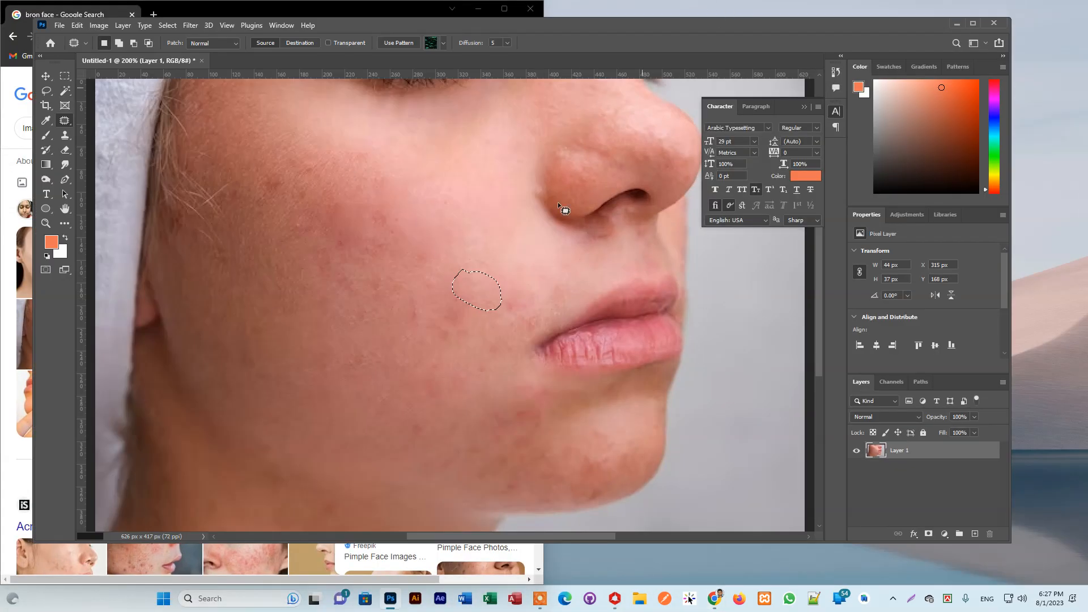
click(505, 295)
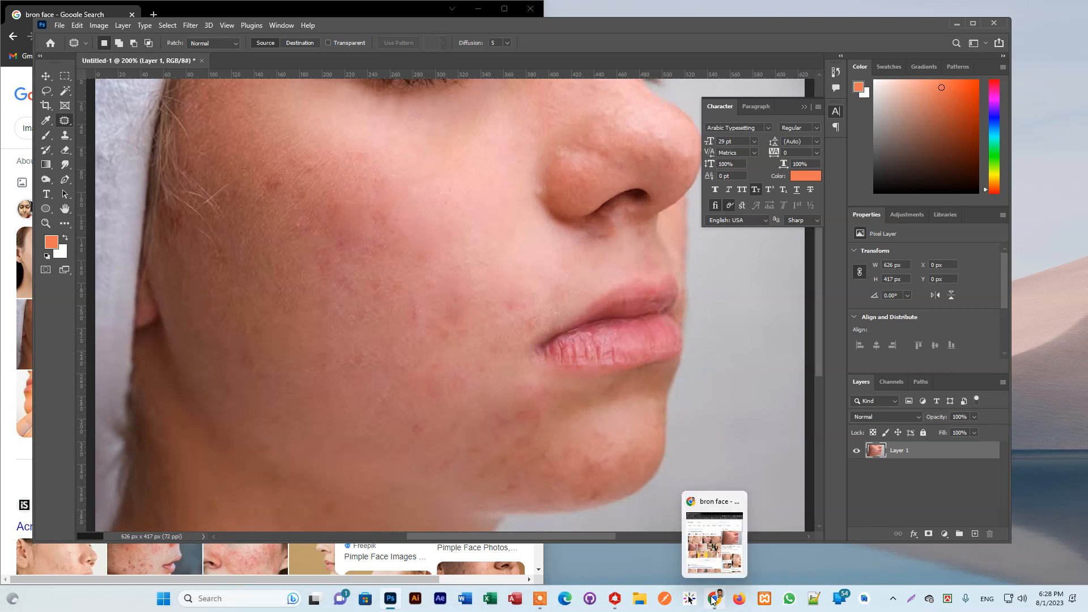
click(975, 24)
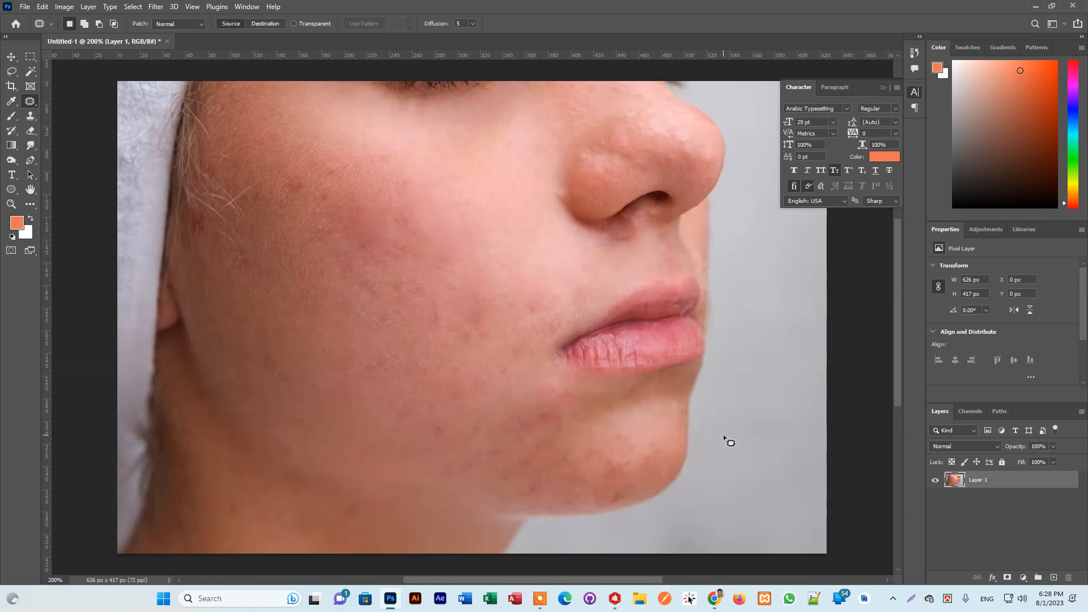
Sample the corner of the lips with a 50 px Clone Stamp and try stamping it onto the lower cheek
key(b)
click(32, 101)
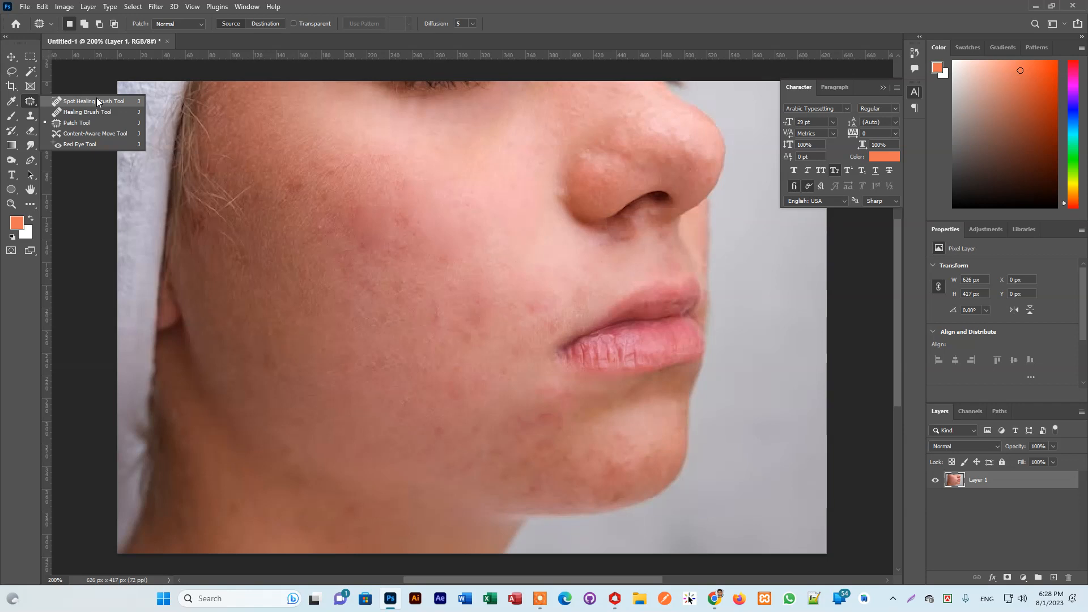
click(30, 119)
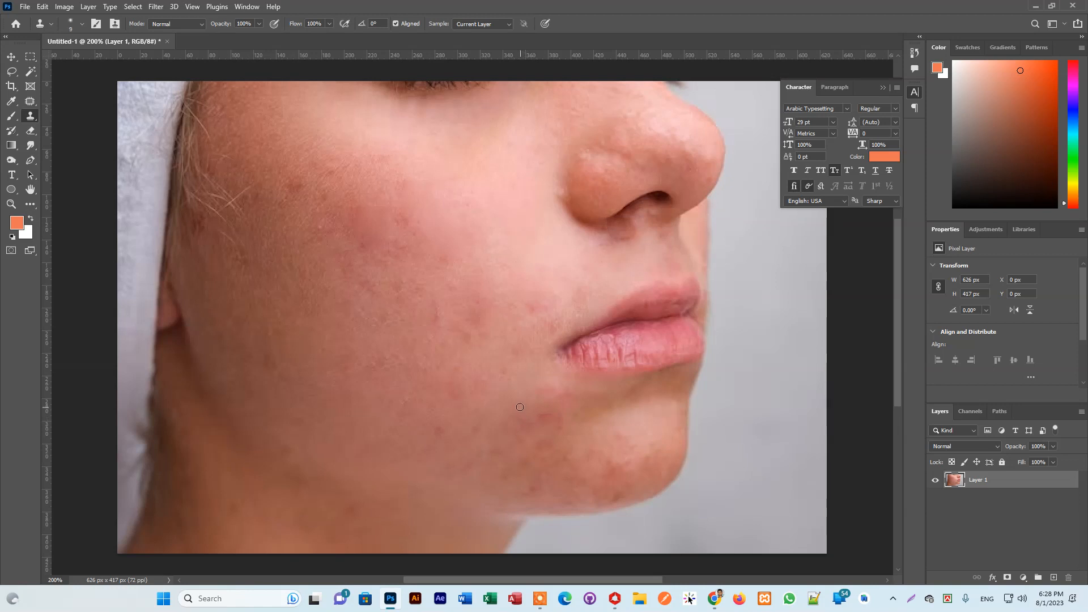
key(bracketright)
key(bracketright)
key(bracketright)
key(bracketright)
key(bracketright)
scroll(497, 286, up, 2)
scroll(497, 287, up, 1)
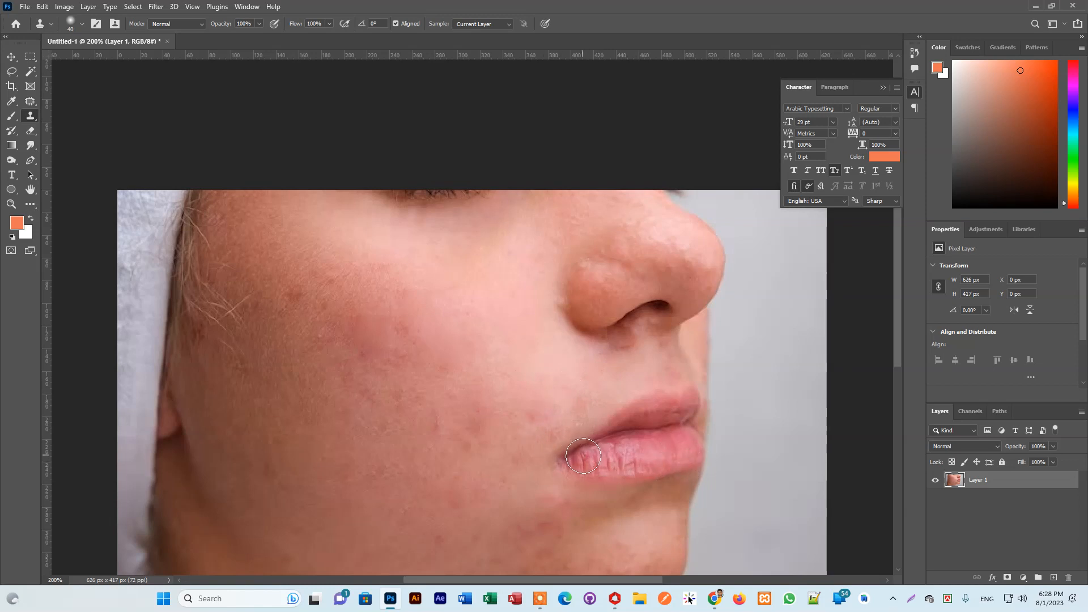
key(bracketright)
alt+click(588, 454)
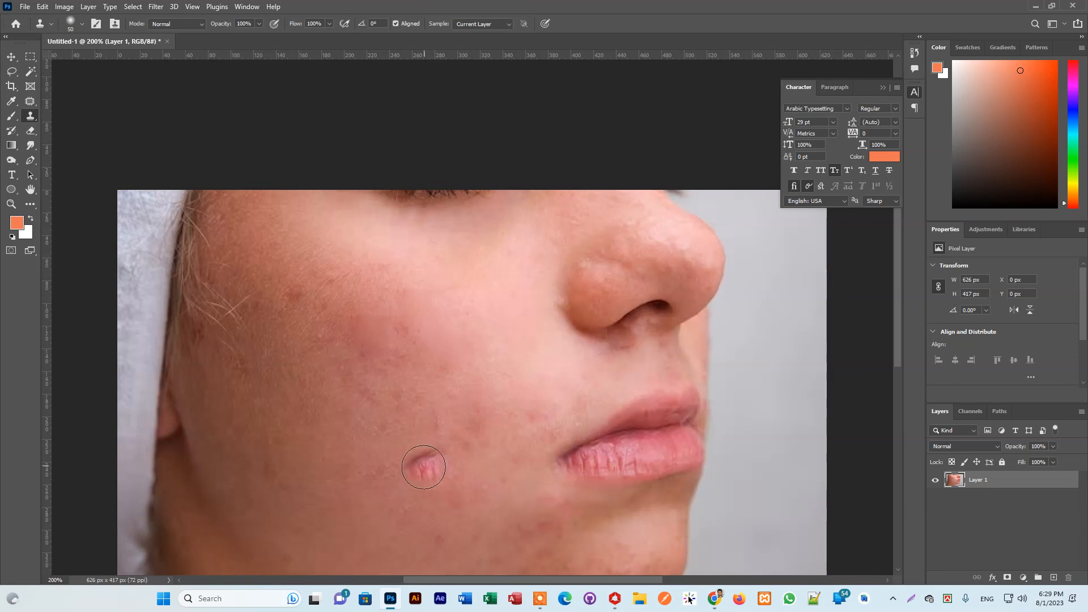
click(411, 492)
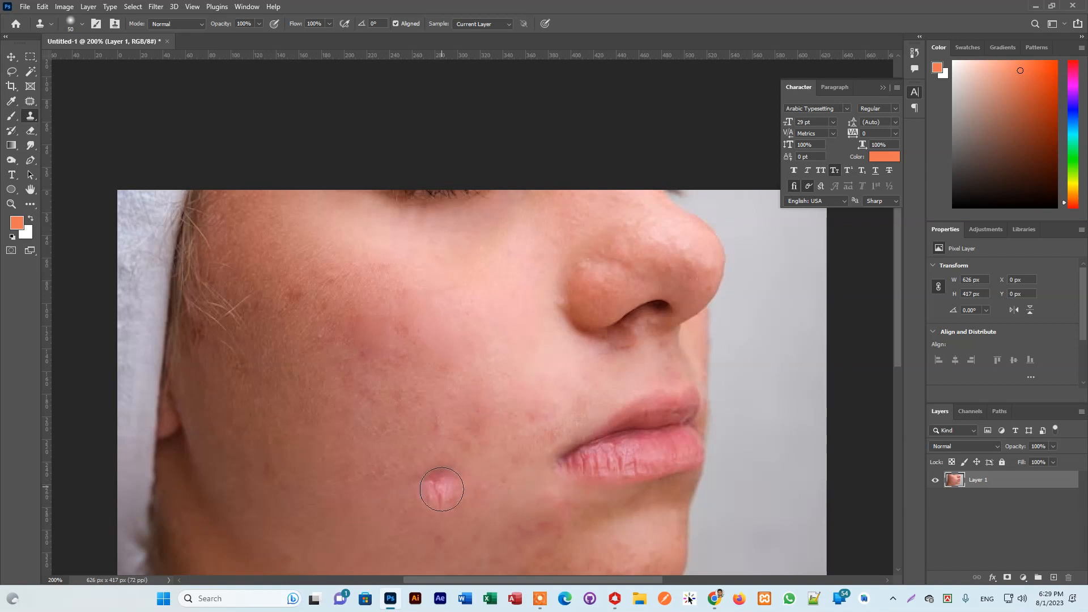
Preview the cloned source over the face with the Clone Stamp brush enlarged to 700 px, and reduce the brush to 300 px
scroll(440, 482, up, 2)
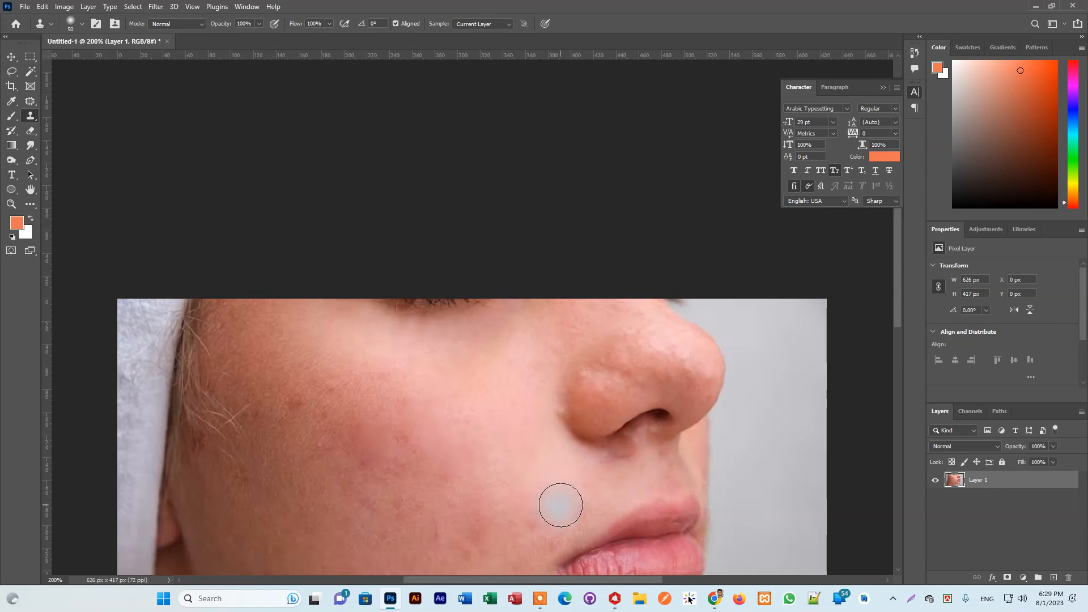
key(bracketright)
key(bracketright)
key(bracketright)
key(bracketright)
key(bracketright)
key(bracketright)
key(bracketright)
key(bracketright)
key(bracketright)
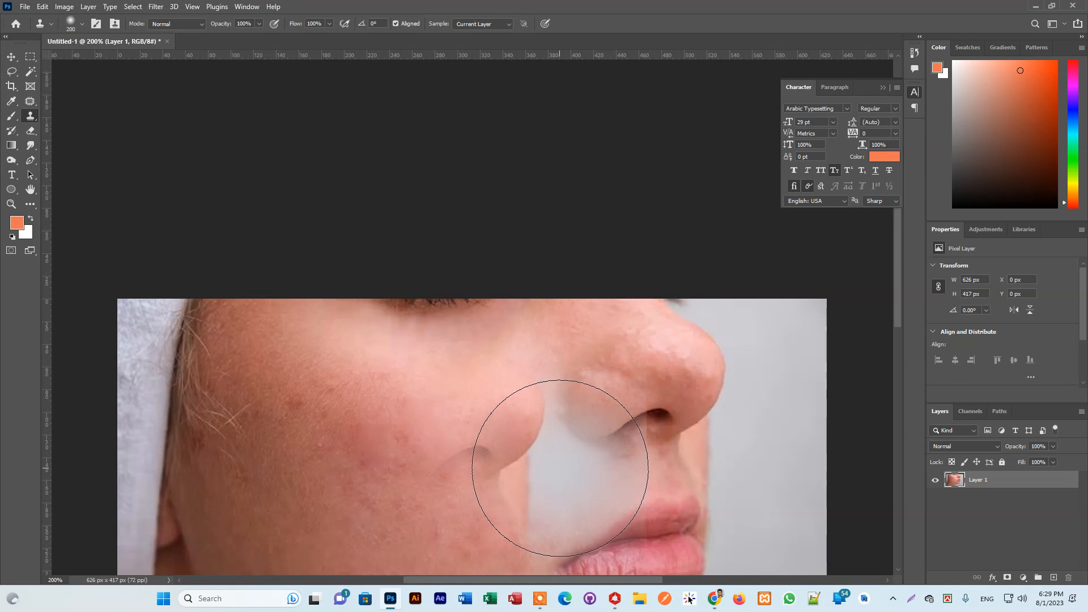
key(bracketright)
key(bracketright)
key(bracketright)
key(bracketright)
key(bracketright)
key(bracketright)
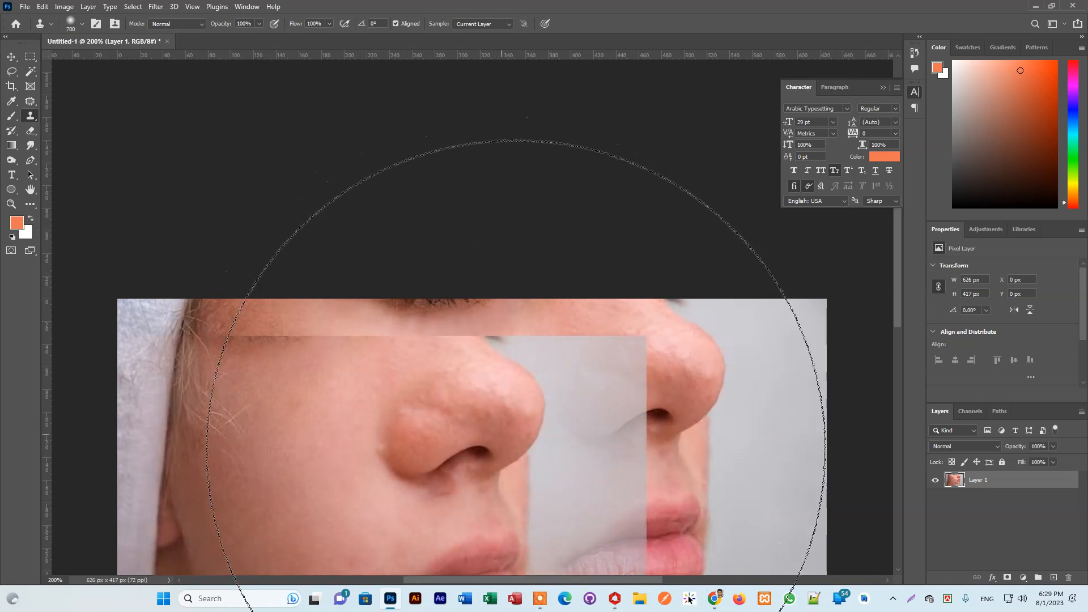
key(bracketleft)
key(bracketleft)
key(bracketleft)
key(bracketleft)
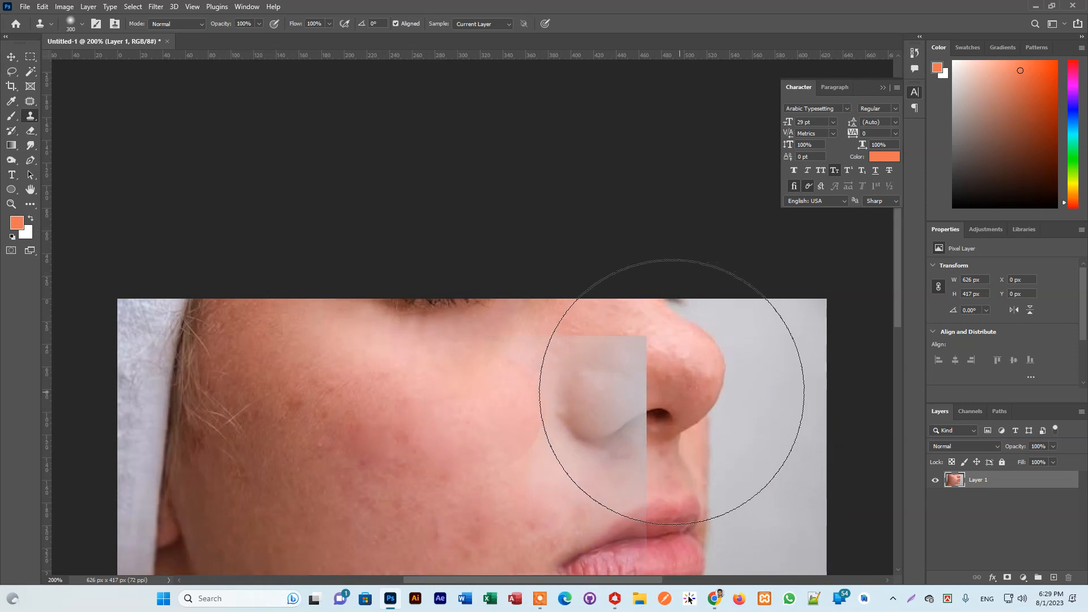
Try cloning the nose onto the middle of the cheek with the 300 px Clone Stamp, and undo the recent edits
alt+click(669, 393)
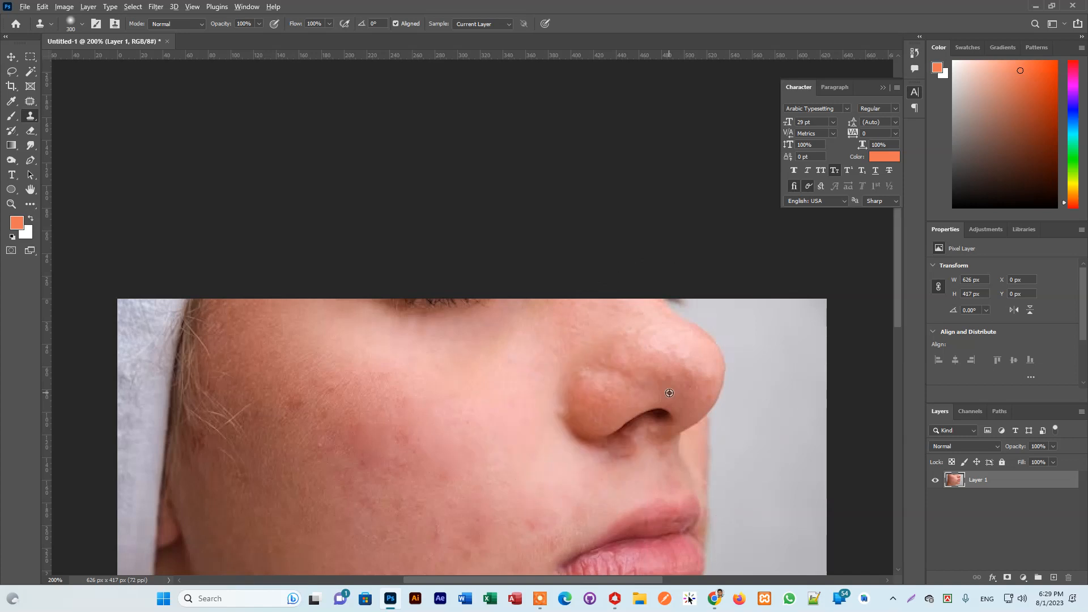
click(394, 441)
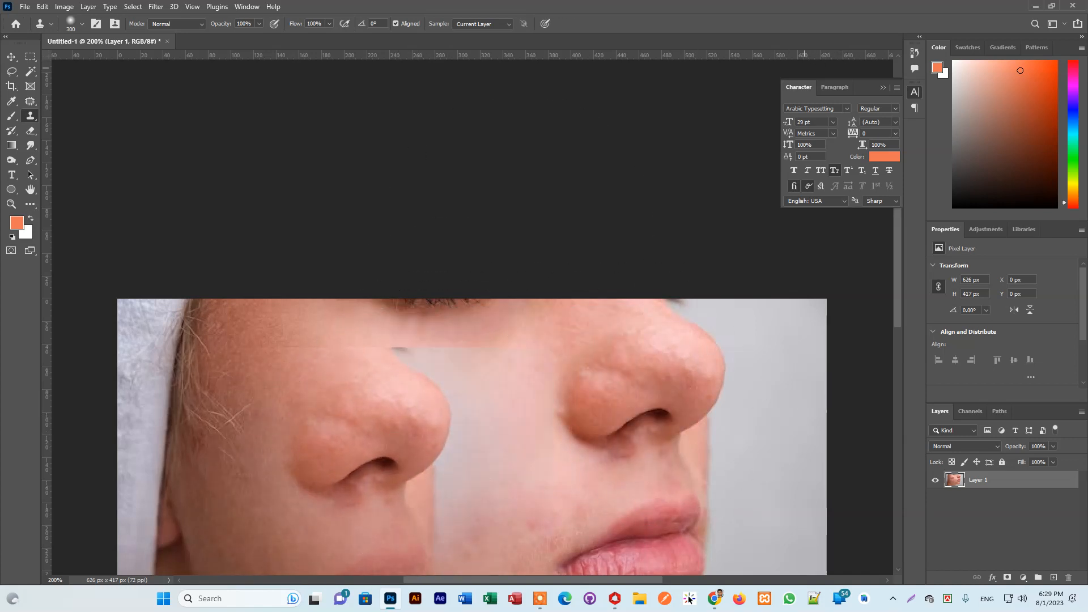
key(ctrl+z)
key(ctrl+z)
key(ctrl+z)
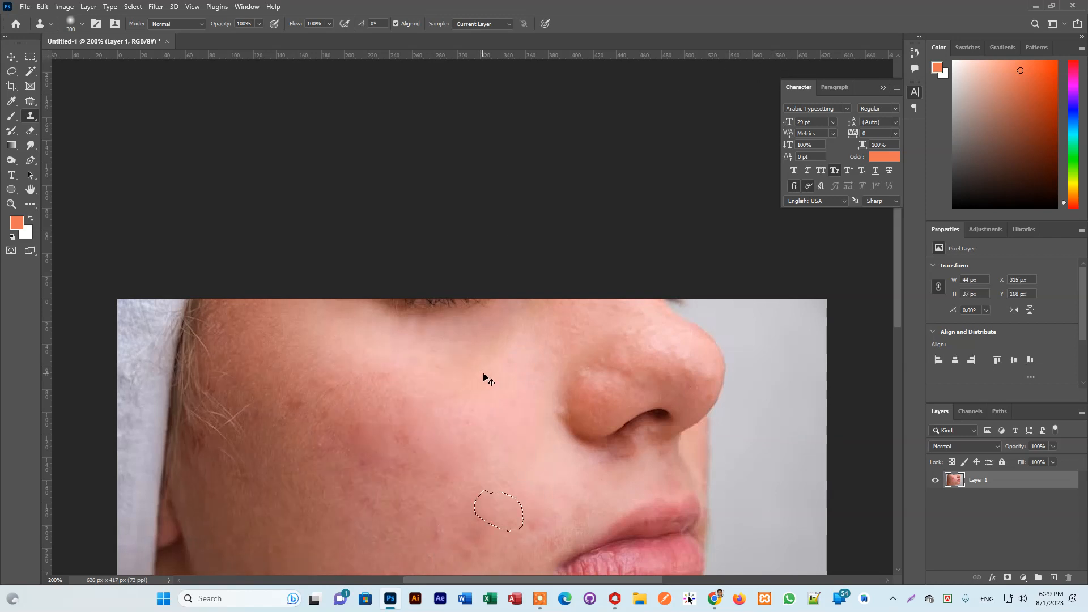
key(ctrl+z)
key(ctrl+z)
Try a Clone Stamp stroke from the sampled nose across the upper cheek toward the hairline, and undo it
click(505, 359)
mouse_move(506, 358)
mouse_down()
mouse_move(413, 546)
mouse_move(309, 311)
mouse_up()
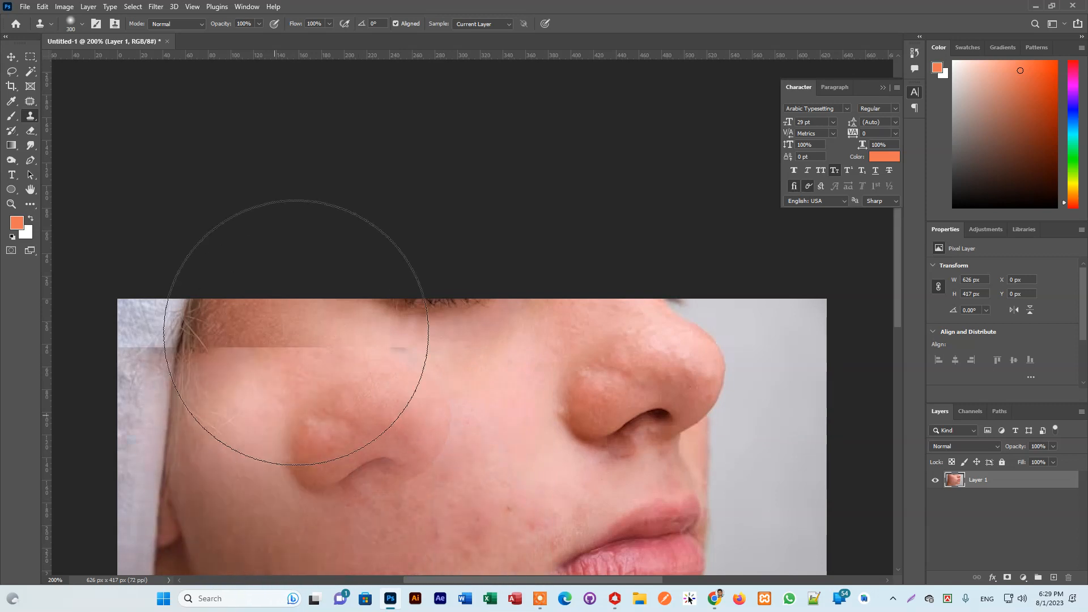
key(ctrl+z)
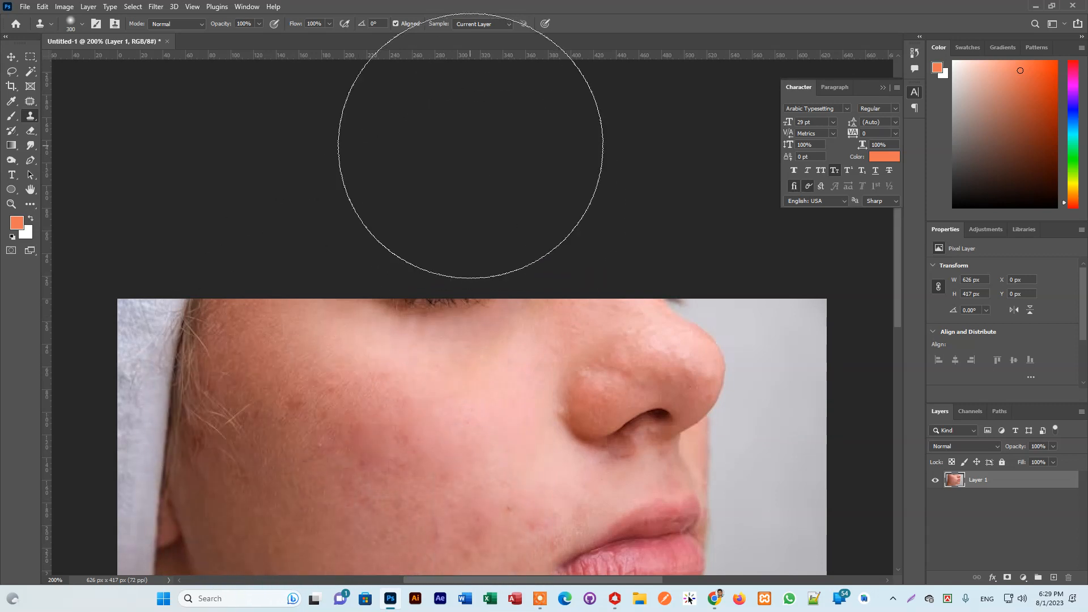
Switch to the Move tool and bring up the screen recorder's controls
click(12, 56)
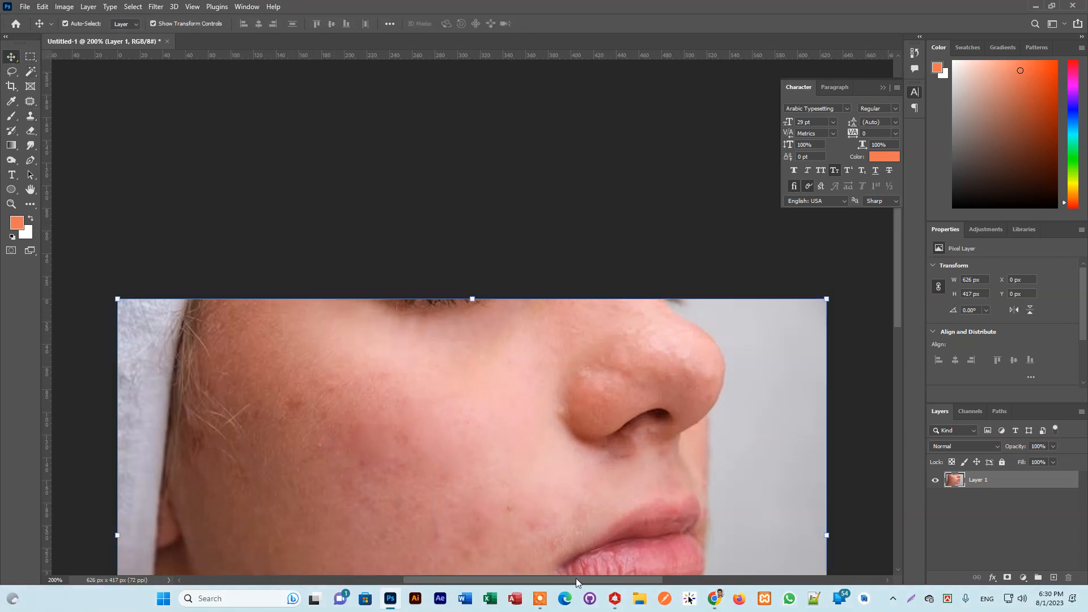
click(542, 599)
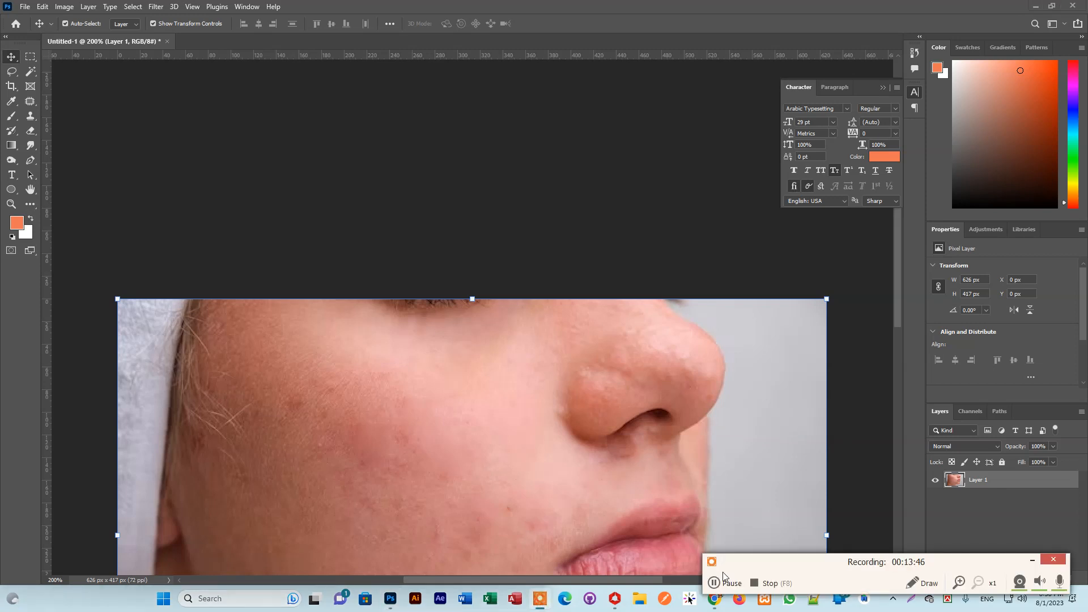